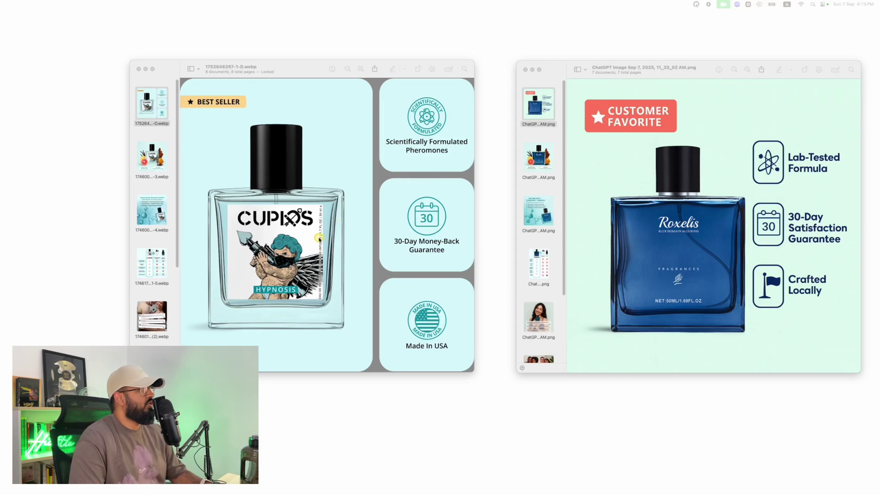
# Step: Preview the opening images of the Cupids set and the Roxelis set, returning both to their first image
pyautogui.click(152, 156)
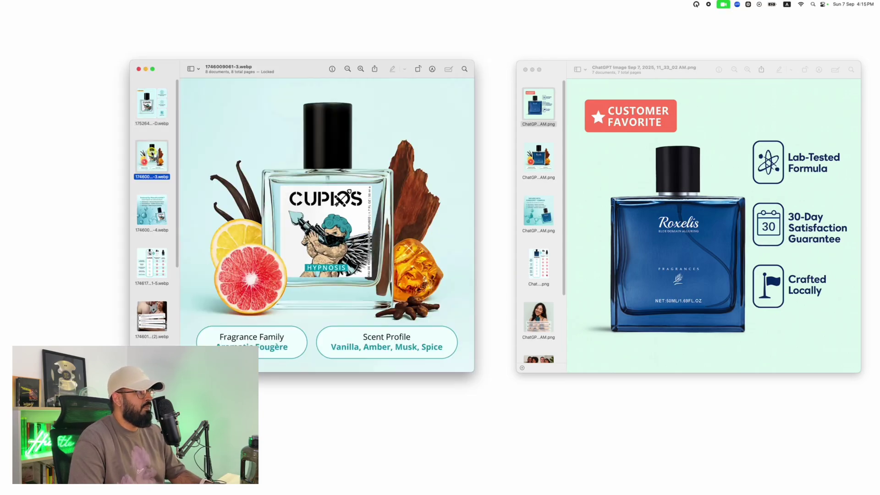
pyautogui.press('Down')
pyautogui.click(155, 117)
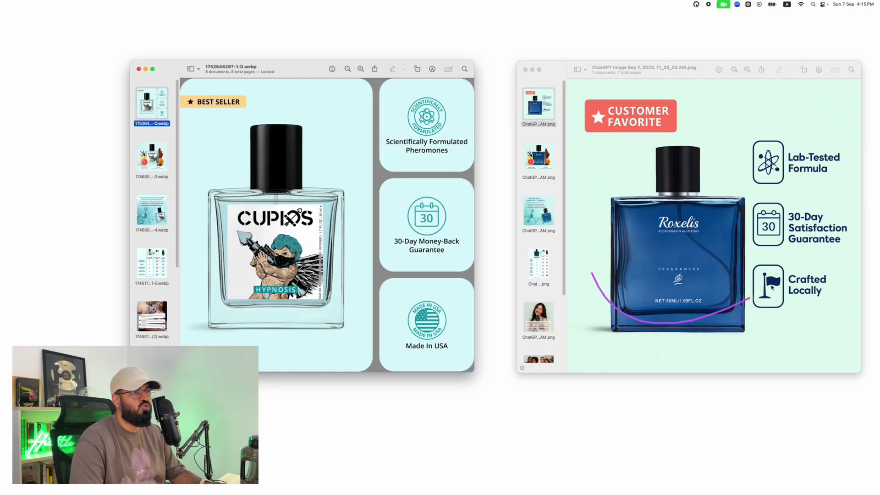
pyautogui.click(536, 155)
pyautogui.press('Down')
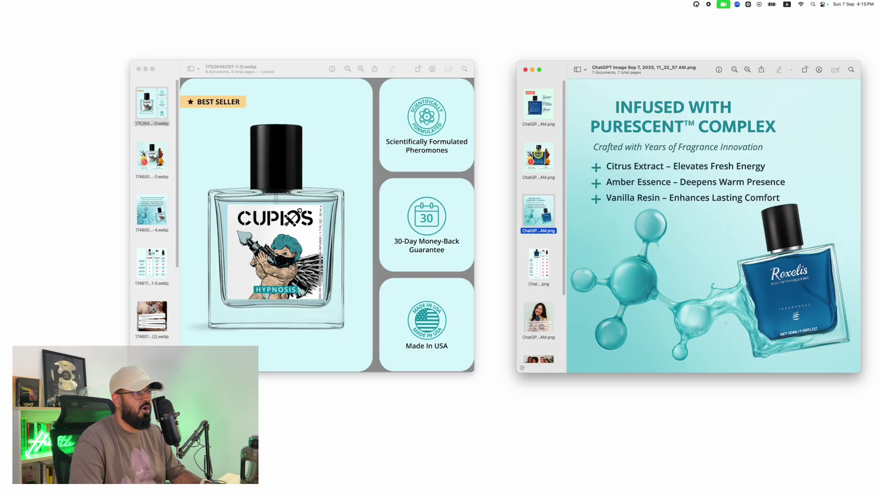
pyautogui.click(537, 116)
pyautogui.moveTo(337, 83)
pyautogui.mouseDown()
pyautogui.moveTo(307, 108)
pyautogui.moveTo(232, 127)
pyautogui.moveTo(261, 207)
pyautogui.mouseUp()
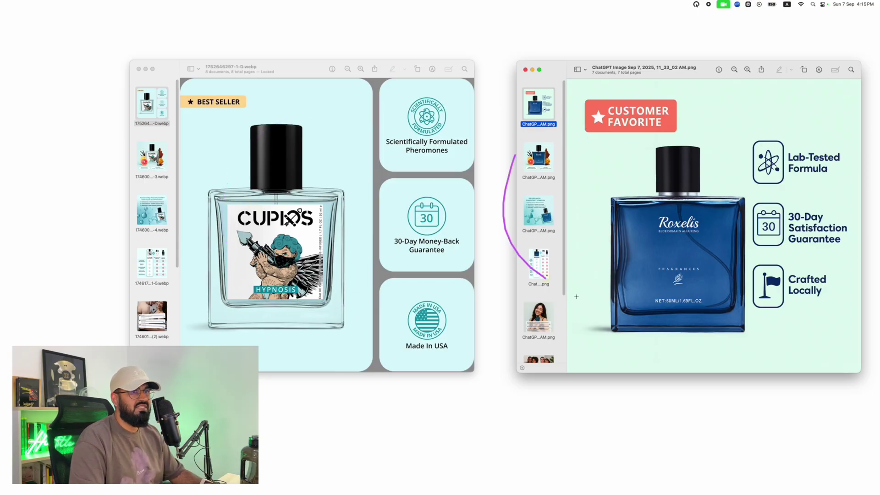
# Step: Compare the Cupids and Roxelis versions of the ingredients, formula, competitor comparison and customer testimonial images side by side
pyautogui.click(139, 165)
pyautogui.click(546, 155)
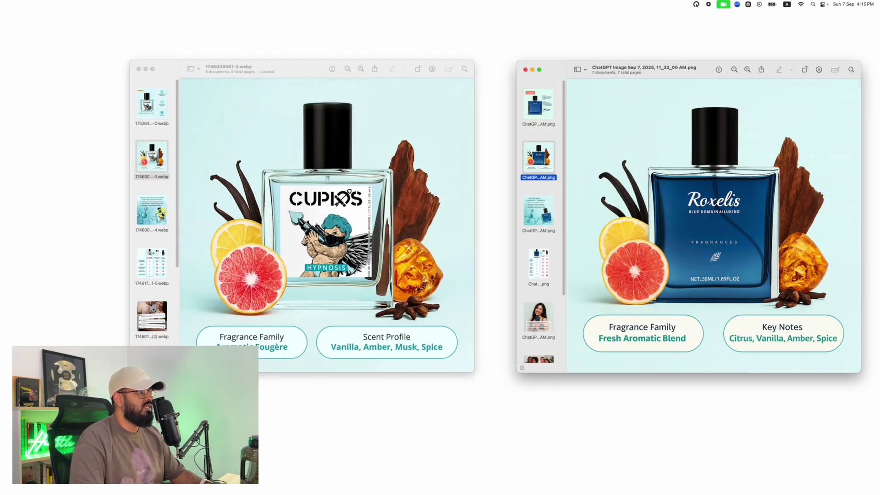
pyautogui.click(162, 213)
pyautogui.click(559, 211)
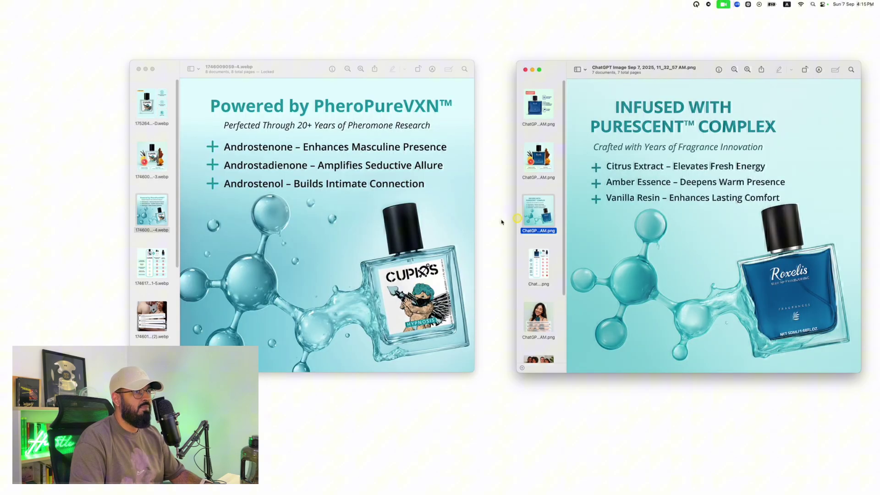
pyautogui.click(150, 270)
pyautogui.click(537, 263)
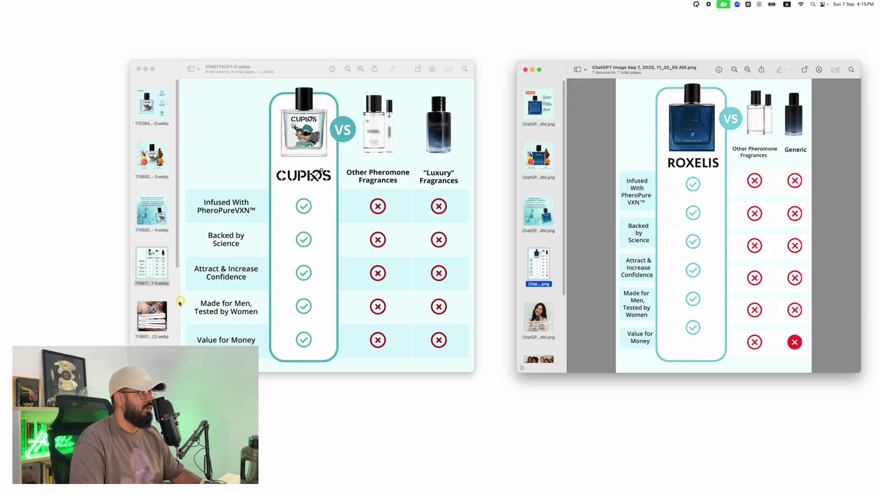
pyautogui.click(159, 306)
pyautogui.click(537, 316)
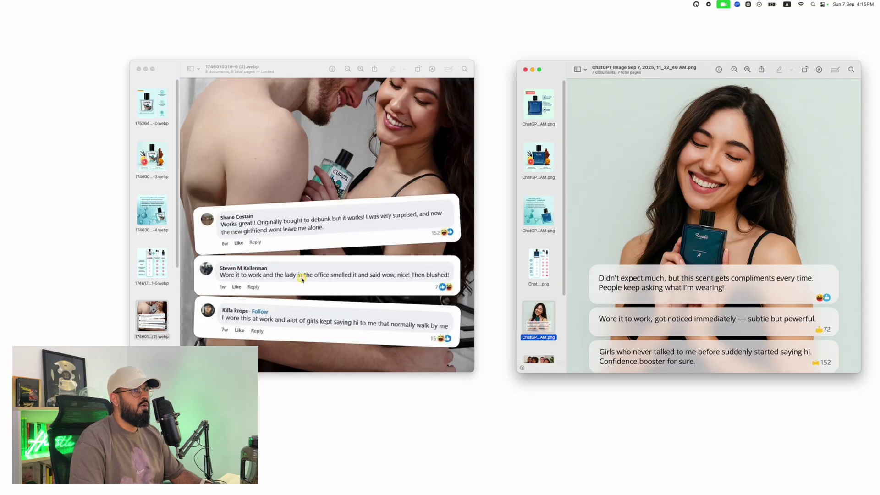
# Step: Show the Cupids and Roxelis couples collages side by side for comparison
pyautogui.scroll(-5, 262, 275)
pyautogui.scroll(-5, 262, 275)
pyautogui.click(163, 268)
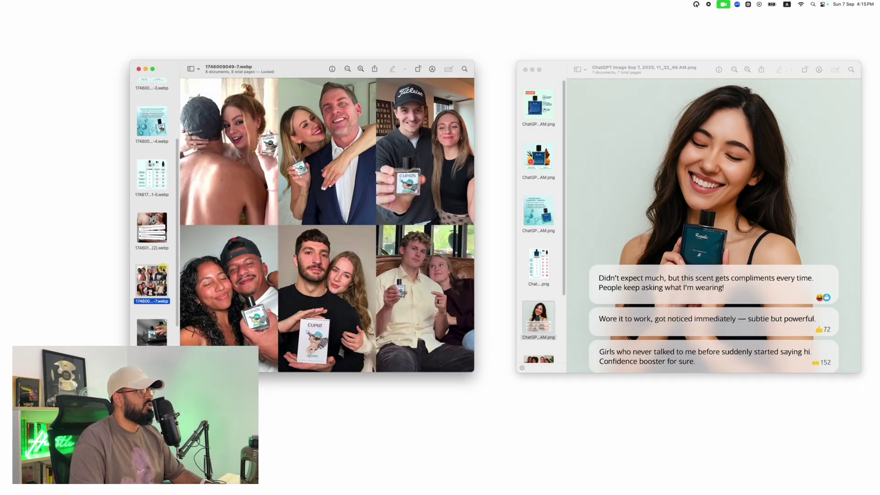
pyautogui.scroll(-1, 543, 319)
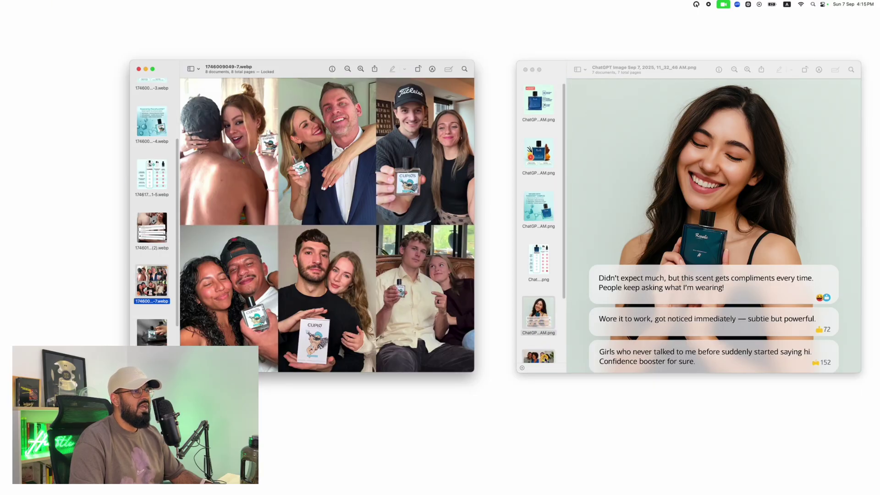
pyautogui.click(543, 357)
pyautogui.click(359, 290)
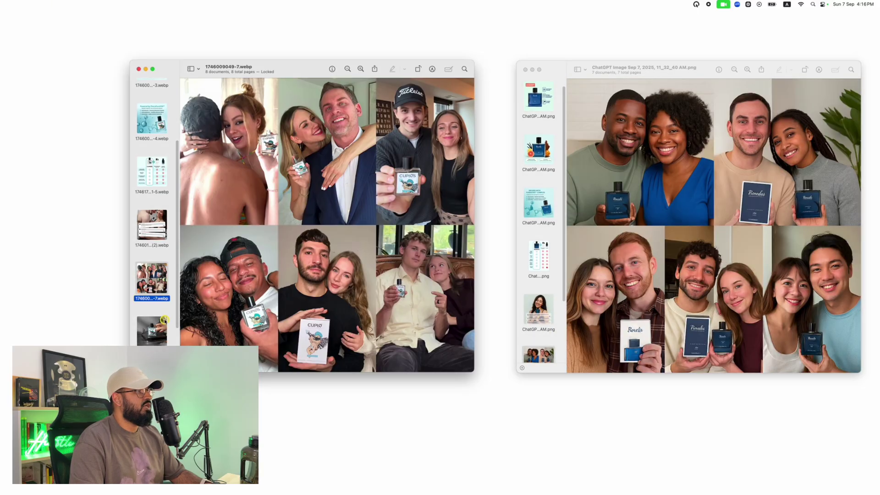
# Step: View the bottle-on-dark-stone shots of both sets and the last Cupids image of a couple holding the bottle
pyautogui.press('Down')
pyautogui.scroll(-1, 546, 331)
pyautogui.scroll(-3, 546, 331)
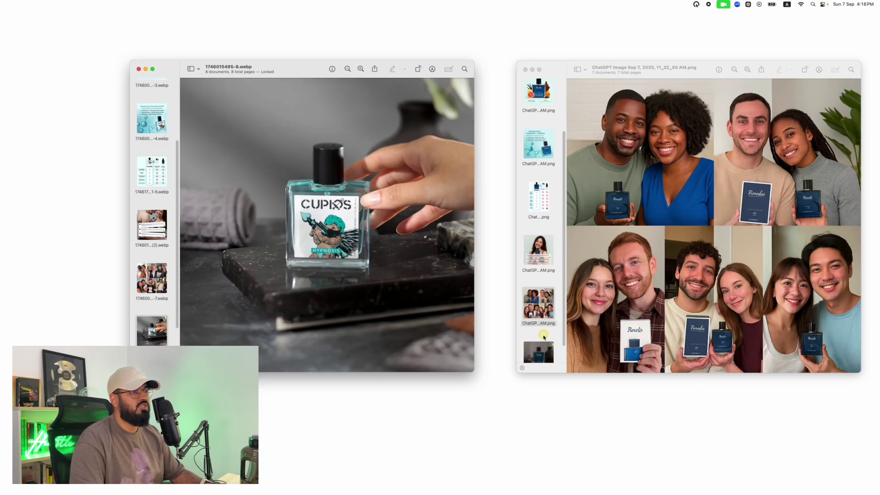
pyautogui.click(546, 351)
pyautogui.scroll(-2, 165, 281)
pyautogui.click(153, 341)
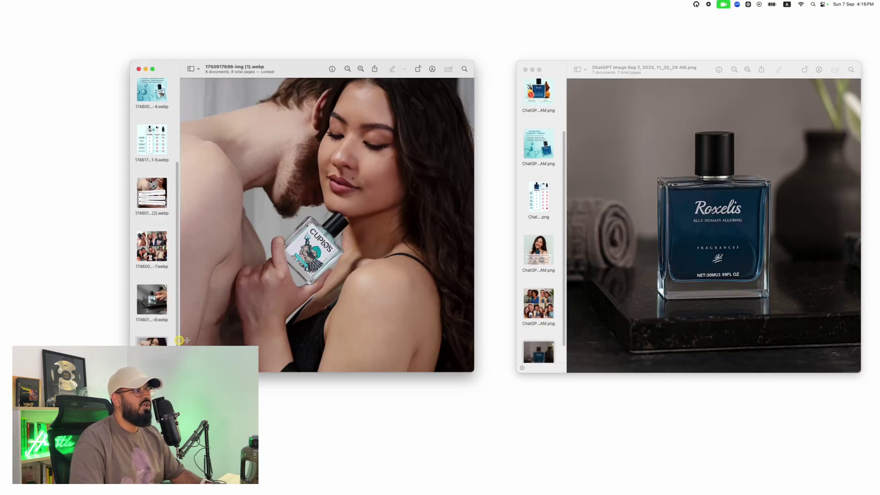
pyautogui.scroll(-1, 548, 310)
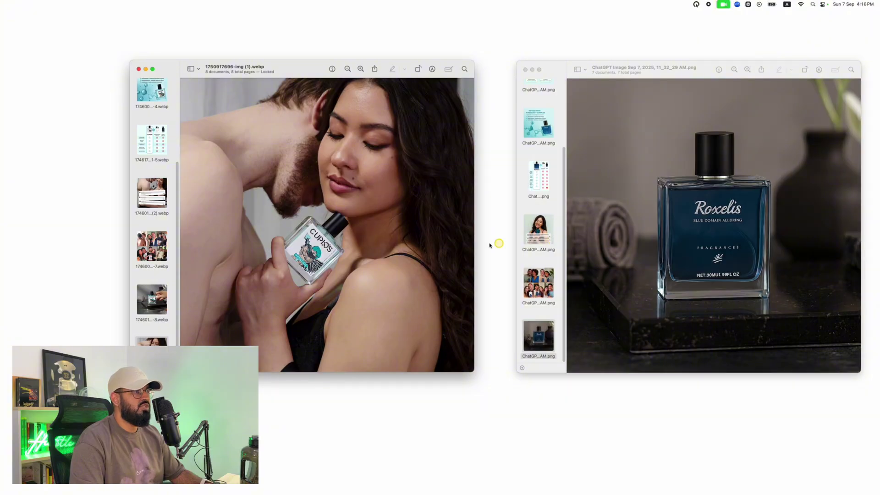
# Step: Return both image sets to their first images, the Best Seller and Customer Favorite bottle shots
pyautogui.scroll(5, 155, 206)
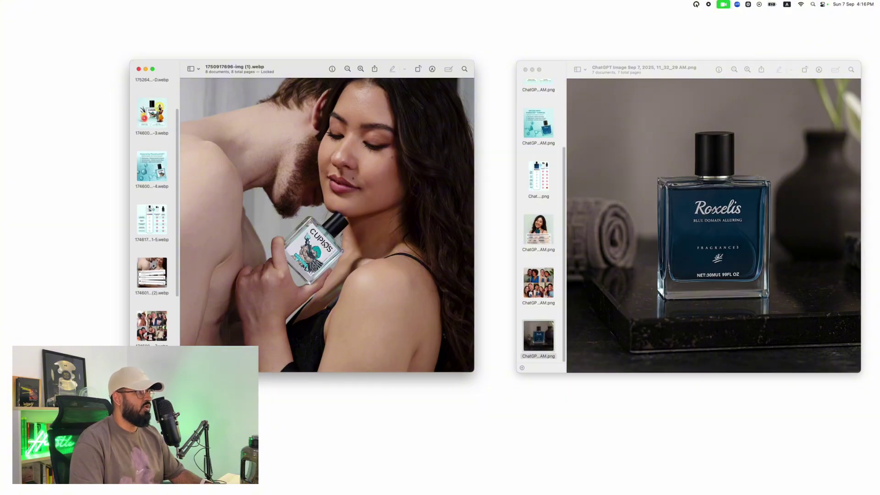
pyautogui.click(161, 113)
pyautogui.click(156, 105)
pyautogui.scroll(3, 554, 184)
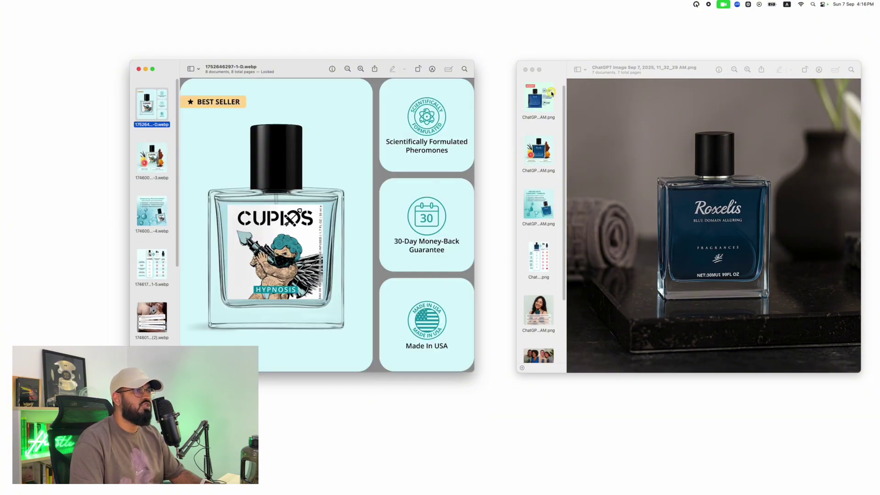
pyautogui.click(550, 94)
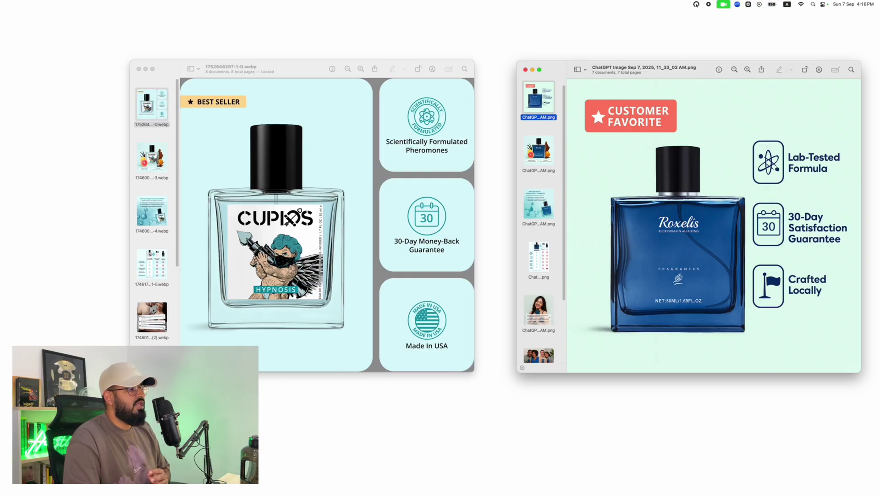
# Step: Switch to the browser and compare the Cupids product page with the recreated Roxelis page in the website builder
pyautogui.moveTo(404, 494); pyautogui.dragTo(848, 130)
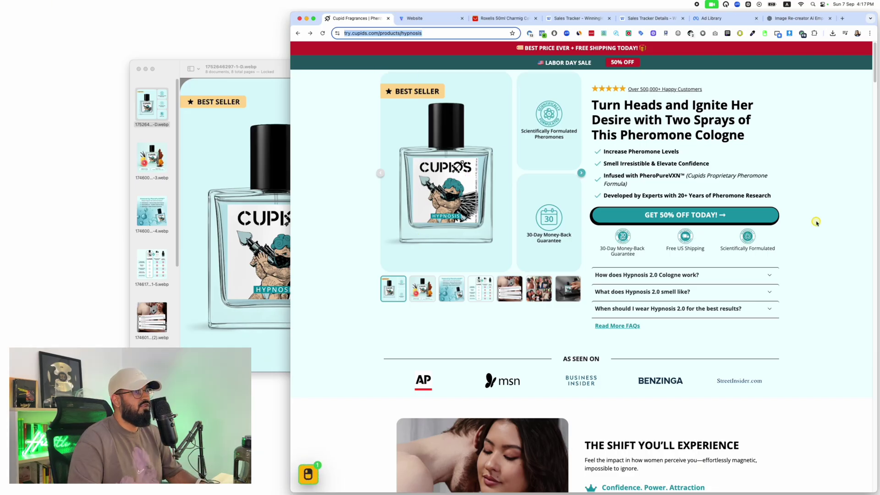
pyautogui.moveTo(627, 92); pyautogui.dragTo(681, 67)
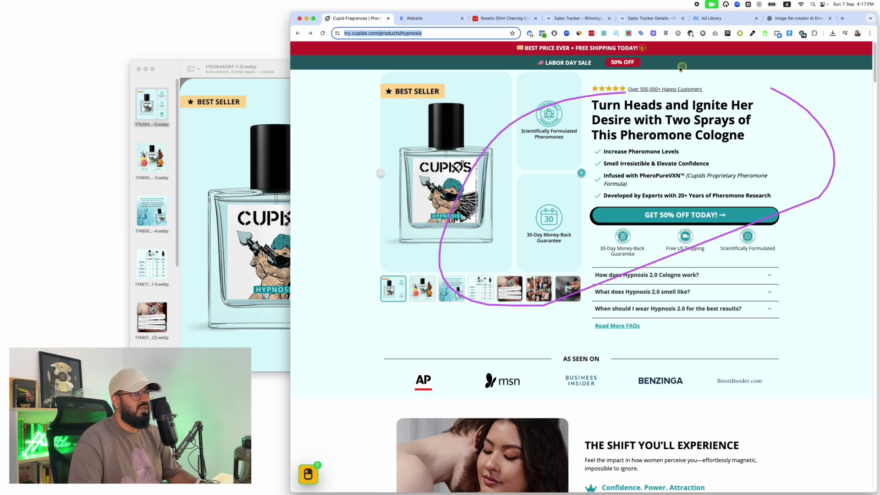
pyautogui.click(462, 22)
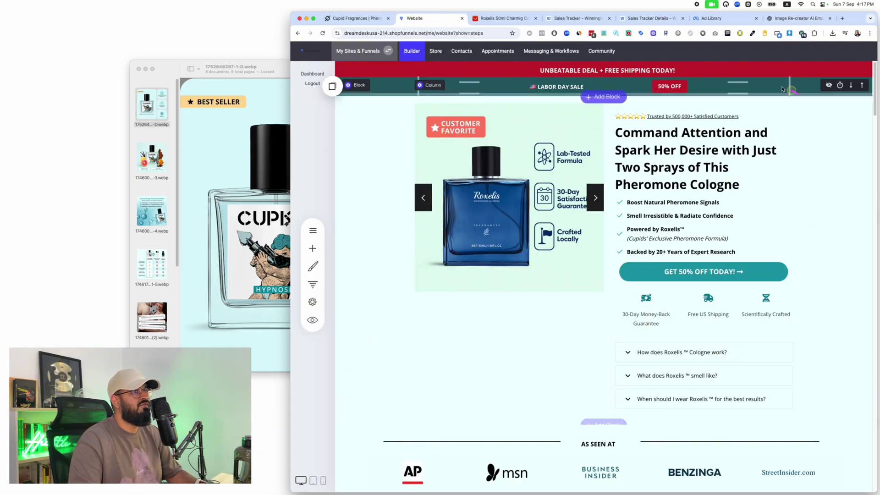
pyautogui.moveTo(790, 109); pyautogui.dragTo(788, 110)
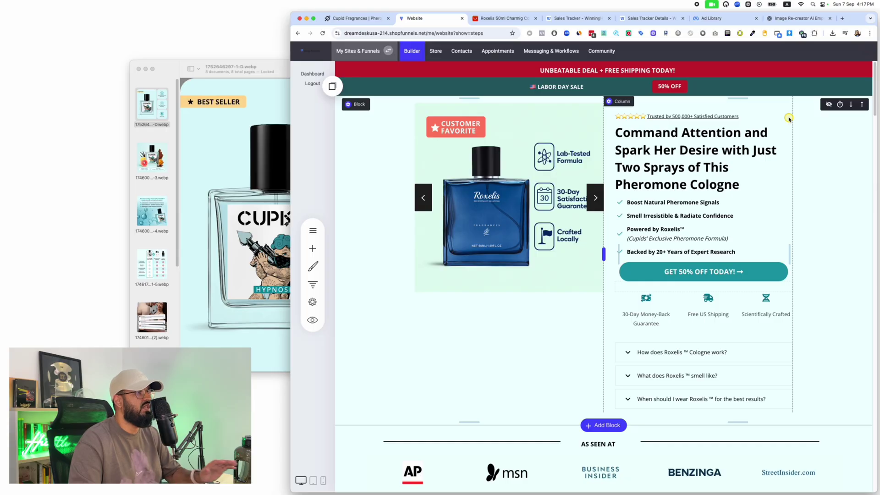
pyautogui.hotkey('ctrl', 'shift', 'Tab')
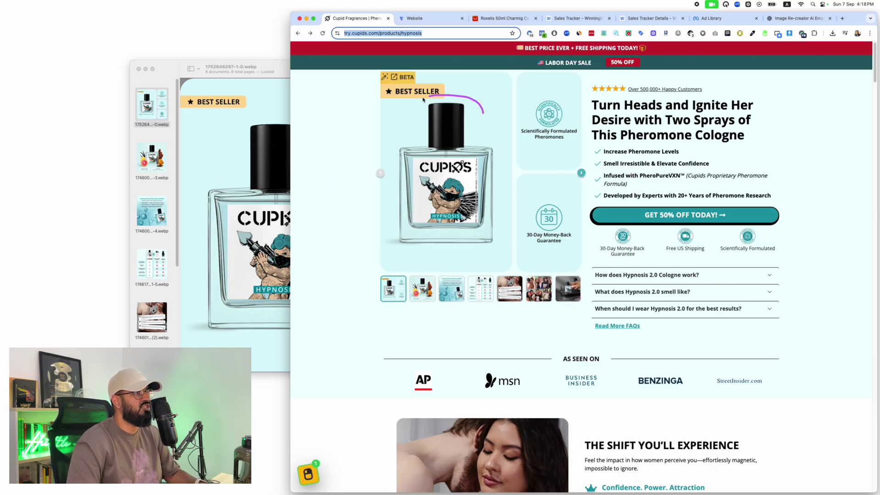
pyautogui.hotkey('ctrl', 'Tab')
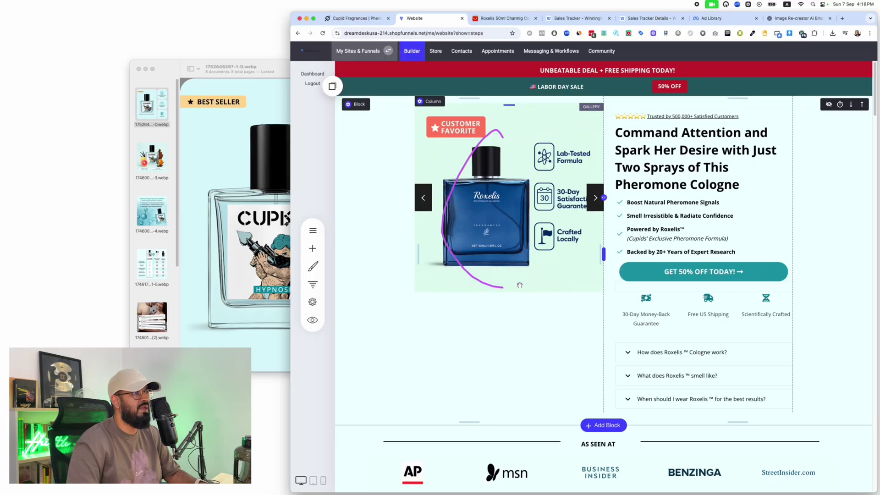
pyautogui.hotkey('ctrl', 'shift', 'Tab')
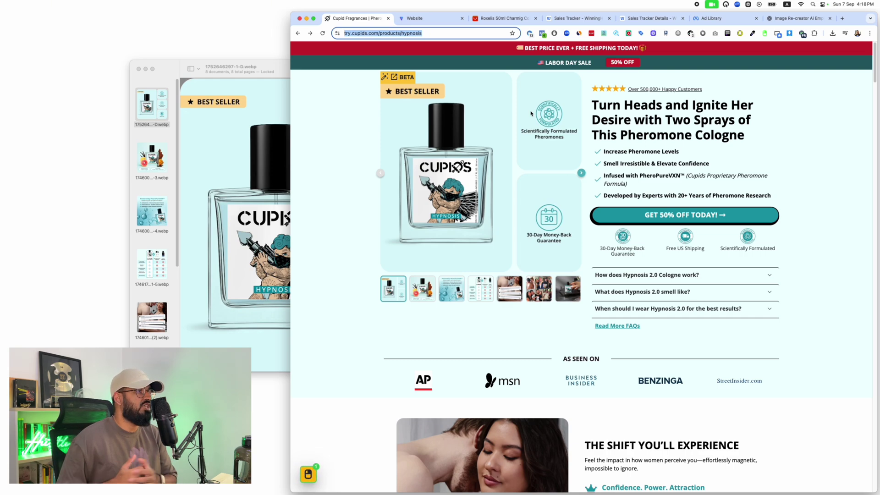
# Step: Review the Cupids store's total monthly revenue in the WinningHunter sales tracker
pyautogui.press('super+5')
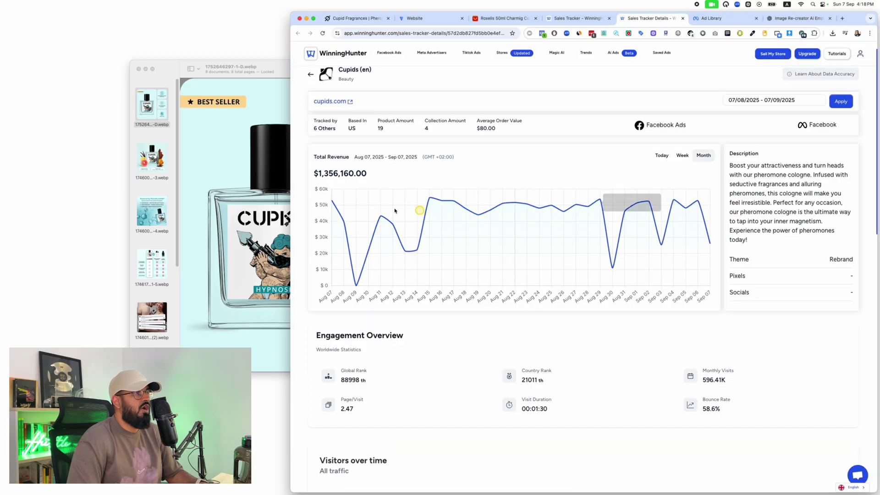
pyautogui.moveTo(392, 143); pyautogui.dragTo(416, 156)
pyautogui.moveTo(305, 185); pyautogui.dragTo(367, 183)
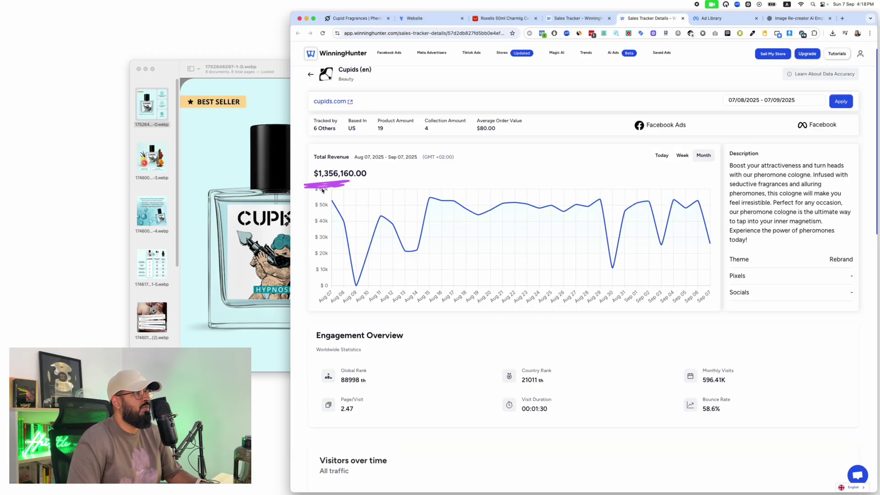
# Step: Revisit the Cupids product page, and view the bottle-and-box photo in the Roxelis cologne listing on AliExpress
pyautogui.click(357, 18)
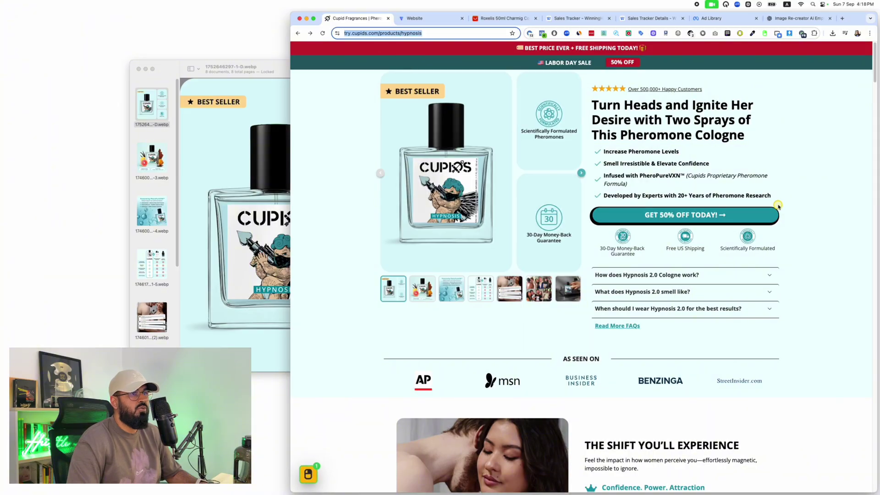
pyautogui.scroll(-5, 778, 207)
pyautogui.scroll(5, 778, 206)
pyautogui.moveTo(478, 90)
pyautogui.mouseDown()
pyautogui.moveTo(534, 114)
pyautogui.moveTo(393, 79)
pyautogui.mouseUp()
pyautogui.click(496, 19)
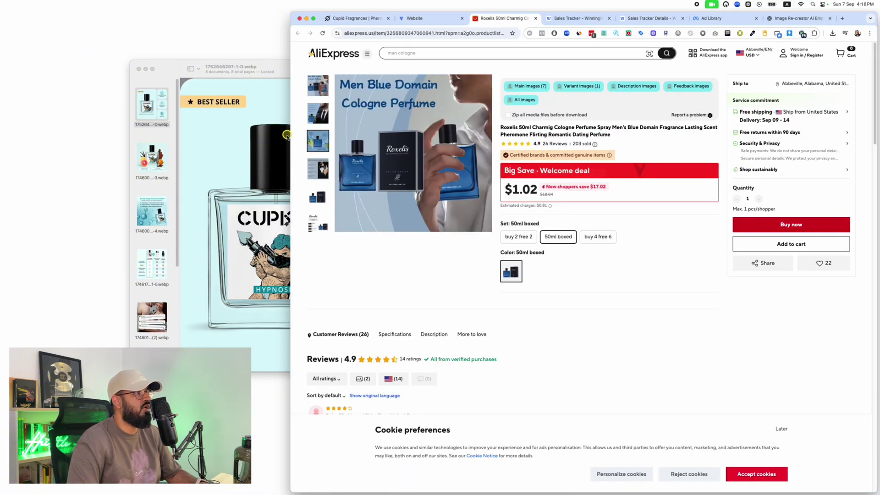
pyautogui.click(319, 207)
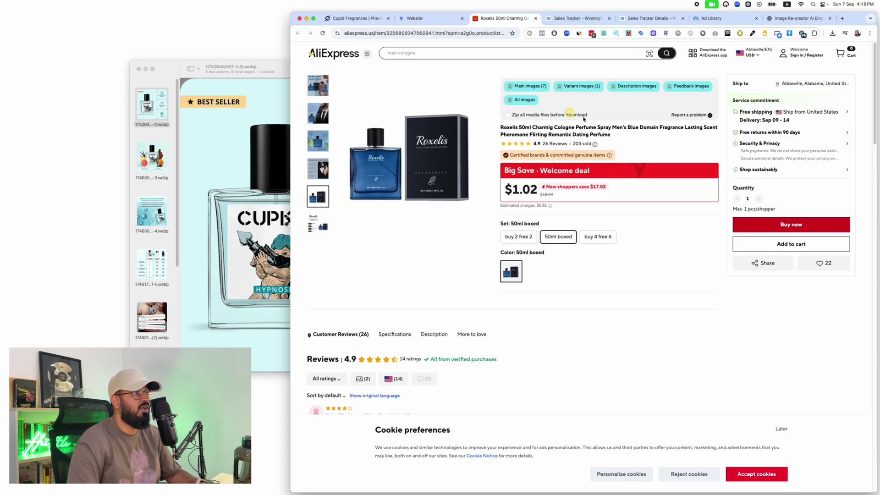
# Step: Go through the Cupids product page's gallery images and return to the Best Seller image
pyautogui.click(355, 18)
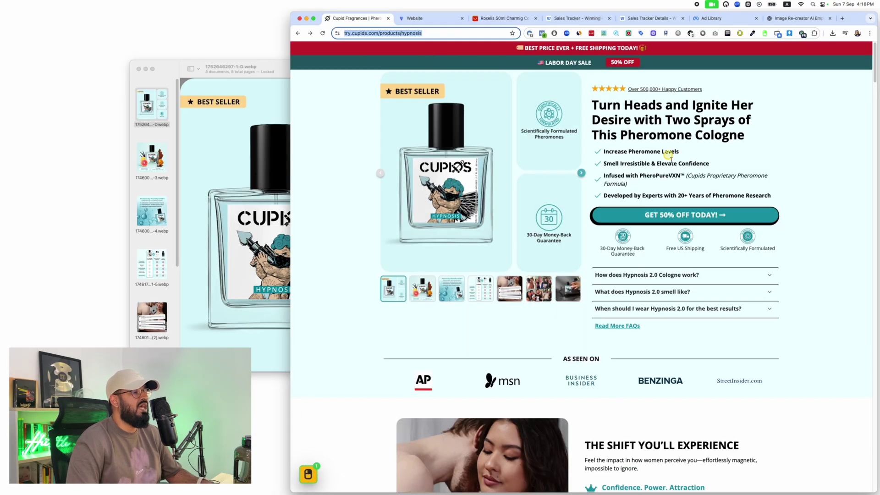
pyautogui.click(581, 174)
pyautogui.click(582, 174)
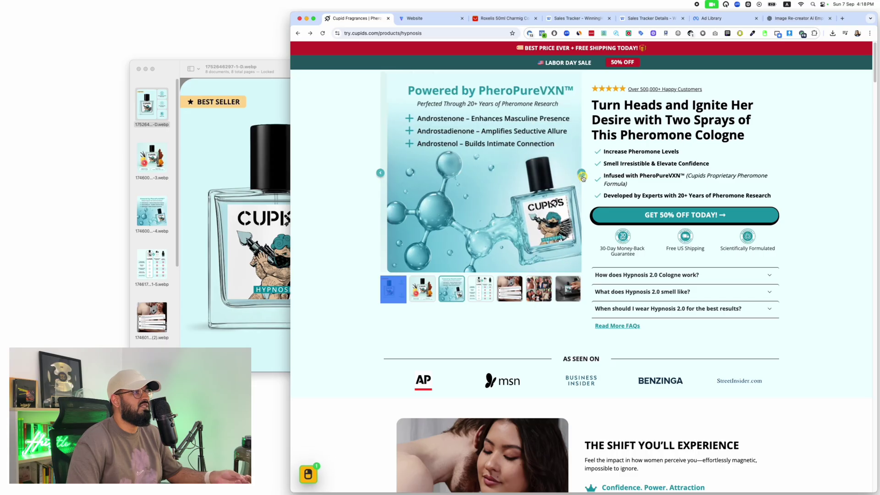
pyautogui.click(582, 174)
pyautogui.click(581, 175)
pyautogui.click(581, 175)
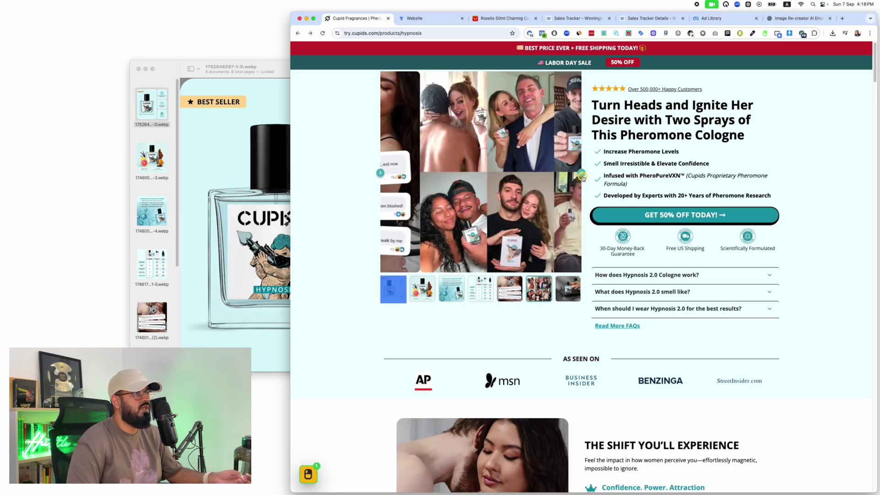
pyautogui.click(581, 175)
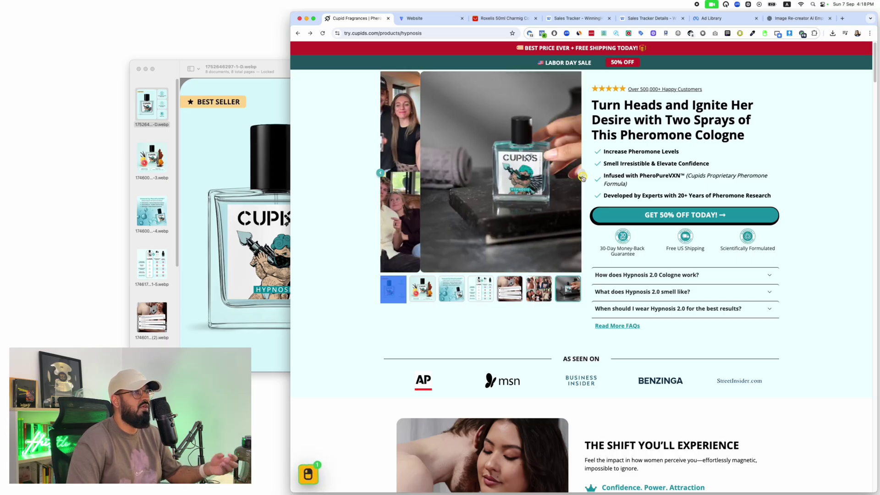
pyautogui.click(390, 299)
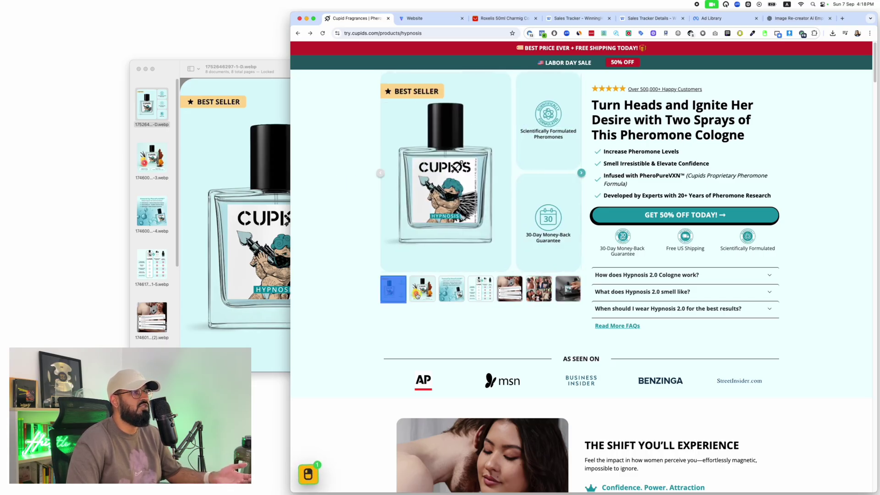
# Step: Recheck the Roxelis AliExpress listing and the Cupids page, and find the uploaded Best Seller image in the ChatGPT image re-creator chat
pyautogui.click(503, 18)
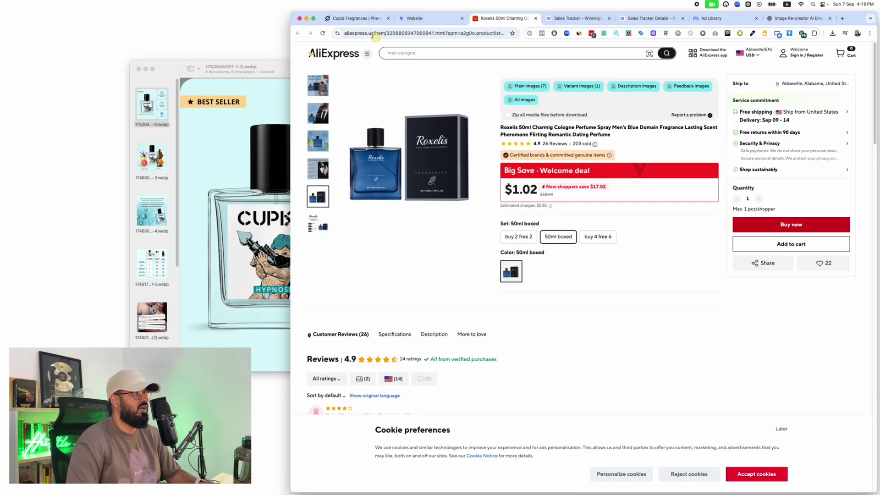
pyautogui.click(352, 21)
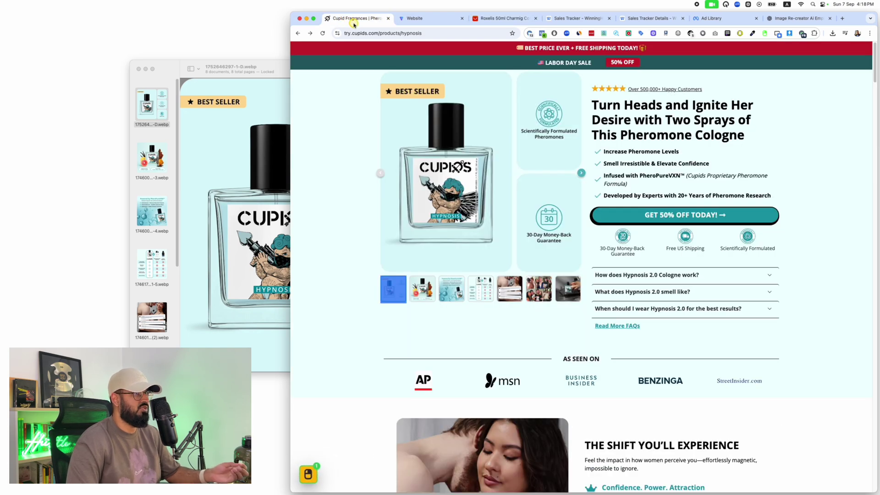
pyautogui.click(799, 19)
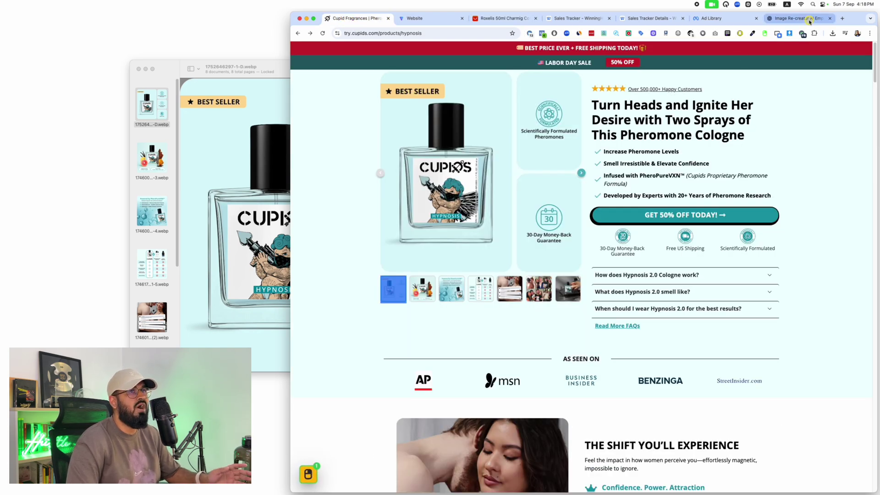
pyautogui.scroll(-10, 784, 163)
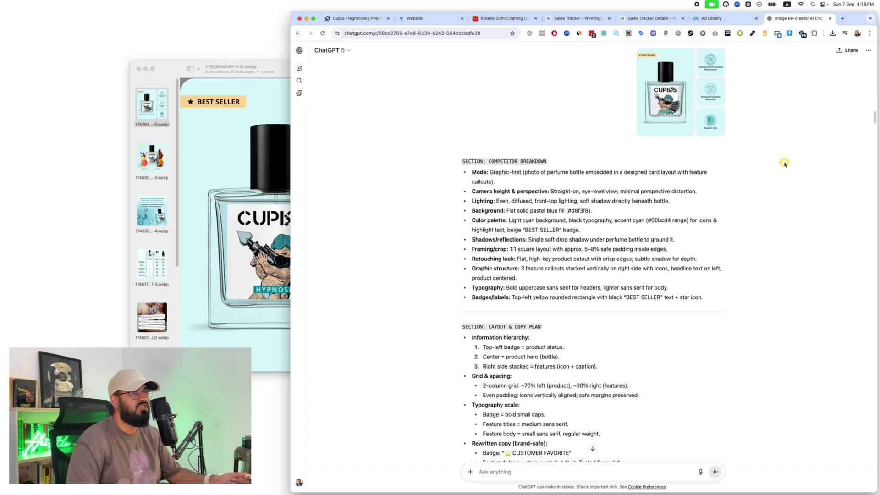
pyautogui.scroll(9, 784, 164)
pyautogui.moveTo(739, 81)
pyautogui.mouseDown()
pyautogui.moveTo(648, 155)
pyautogui.moveTo(659, 64)
pyautogui.mouseUp()
# Step: Review the uploaded Roxelis bottle photo and the generated Customer Favorite image in the chat
pyautogui.scroll(-10, 770, 146)
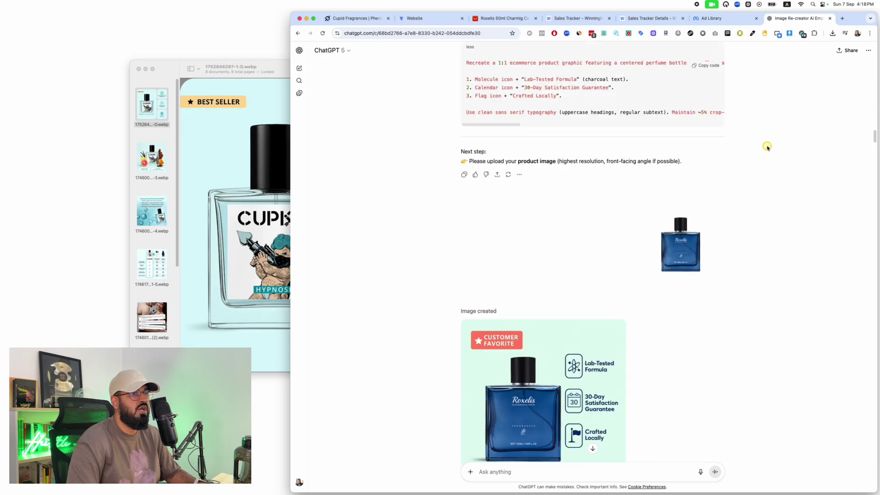
pyautogui.moveTo(681, 179)
pyautogui.mouseDown()
pyautogui.moveTo(670, 286)
pyautogui.moveTo(717, 289)
pyautogui.mouseUp()
pyautogui.scroll(-5, 694, 223)
pyautogui.moveTo(644, 173); pyautogui.dragTo(583, 138)
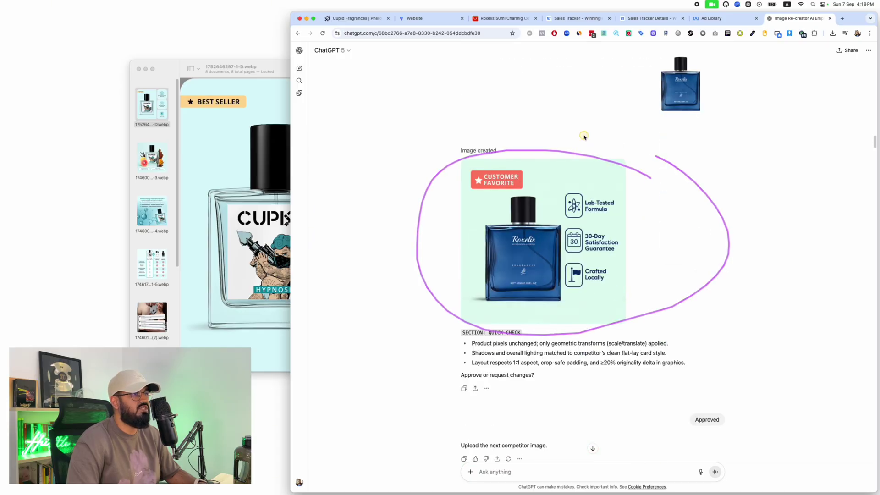
pyautogui.moveTo(609, 167); pyautogui.dragTo(501, 138)
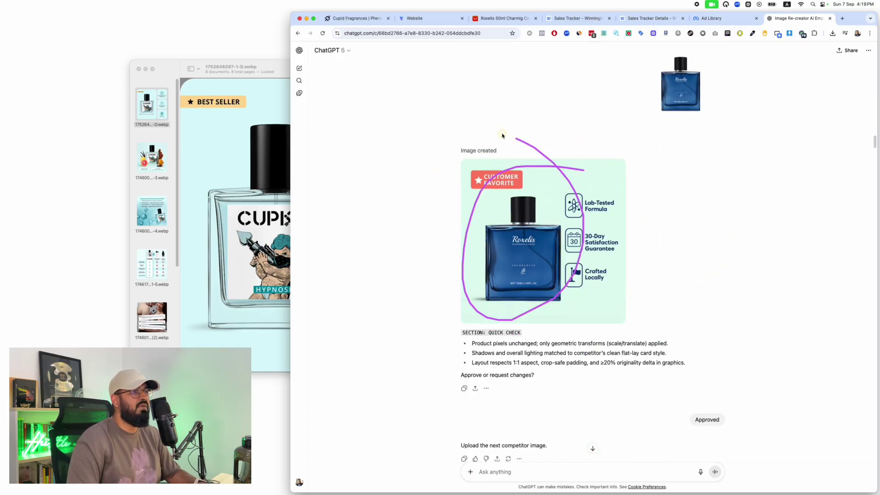
# Step: Compare the Cupids ingredients image with its recreated Roxelis version showing citrus, vanilla, amber and spice
pyautogui.scroll(-15, 549, 191)
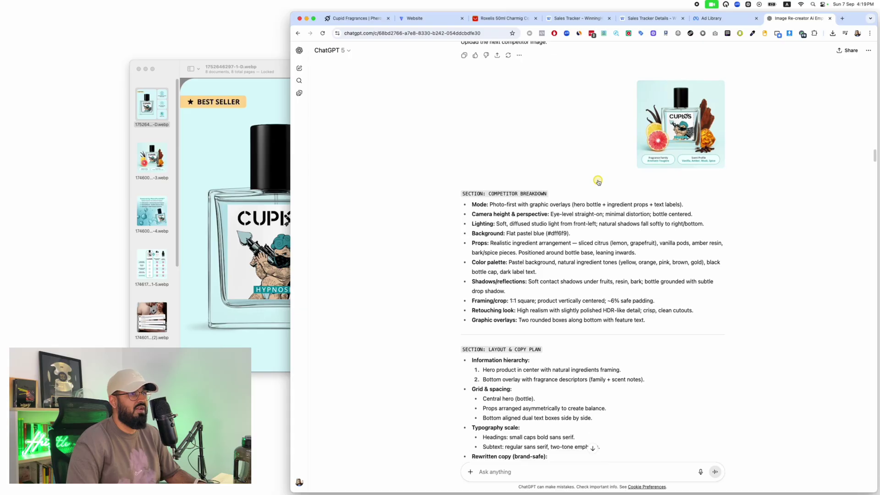
pyautogui.moveTo(754, 153); pyautogui.dragTo(694, 69)
pyautogui.scroll(-20, 729, 165)
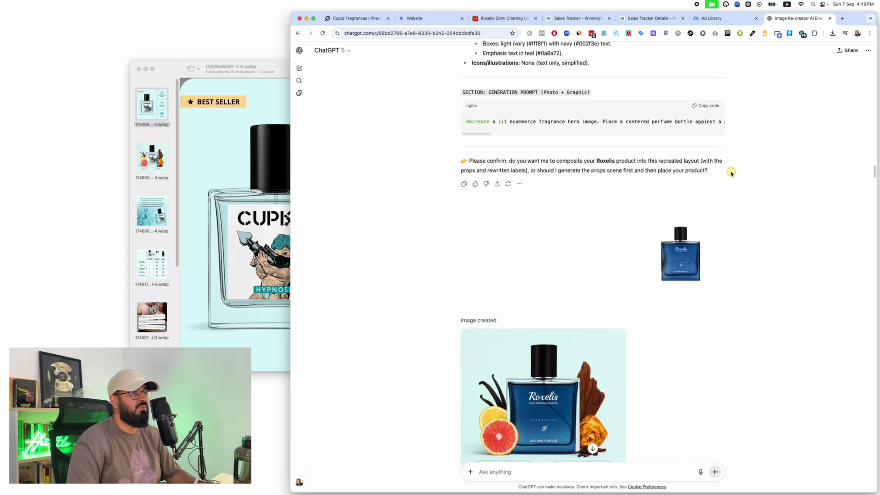
pyautogui.moveTo(720, 151); pyautogui.dragTo(614, 92)
pyautogui.scroll(-5, 675, 165)
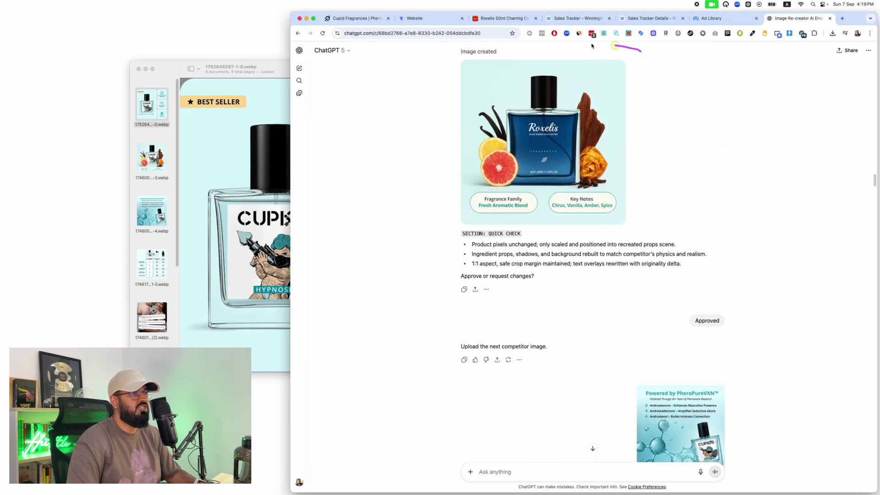
# Step: Compare the Cupids "Powered by PheroPureVXN" image with the recreated Roxelis "Infused with PureScent Complex" image
pyautogui.scroll(-10, 729, 137)
pyautogui.moveTo(732, 161); pyautogui.dragTo(766, 153)
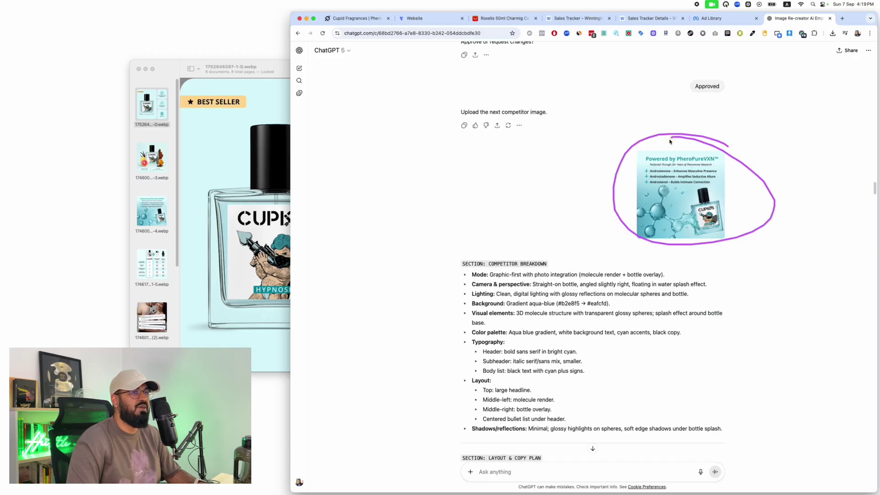
pyautogui.scroll(-20, 676, 152)
pyautogui.moveTo(696, 194); pyautogui.dragTo(695, 184)
pyautogui.scroll(-5, 644, 121)
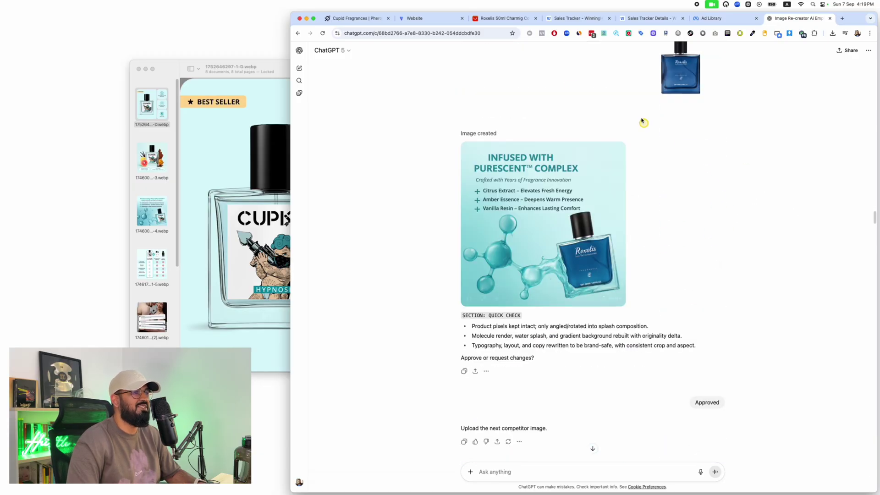
pyautogui.moveTo(644, 122); pyautogui.dragTo(591, 104)
pyautogui.scroll(-15, 772, 163)
# Step: Go back up the chat to the Cupids ingredients upload, and bring the saved Cupids images forward in Preview
pyautogui.scroll(7, 774, 166)
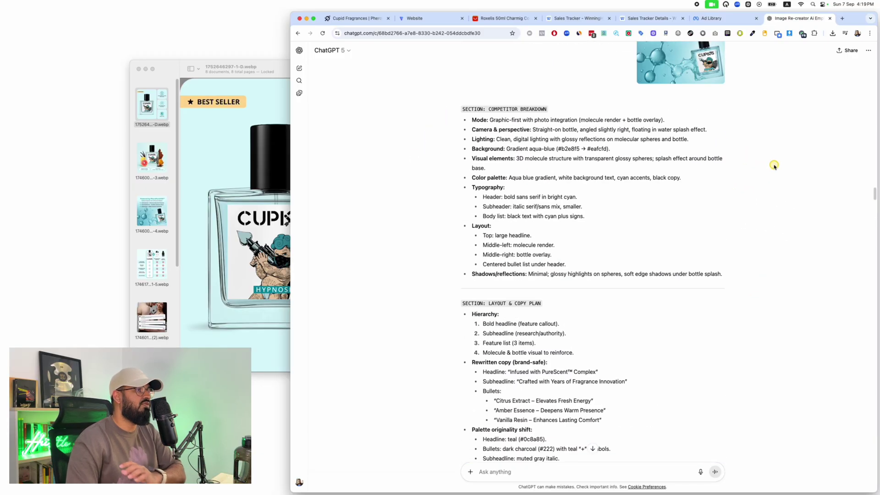
pyautogui.scroll(2, 779, 165)
pyautogui.scroll(10, 783, 165)
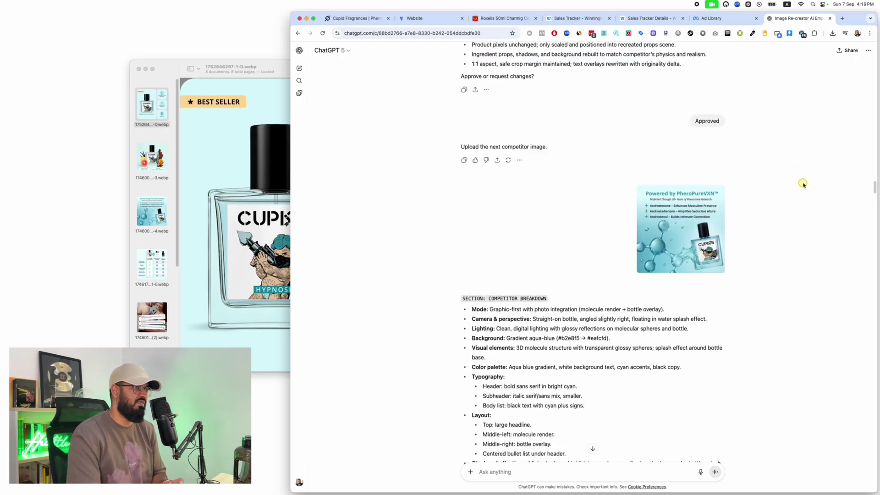
pyautogui.scroll(18, 806, 182)
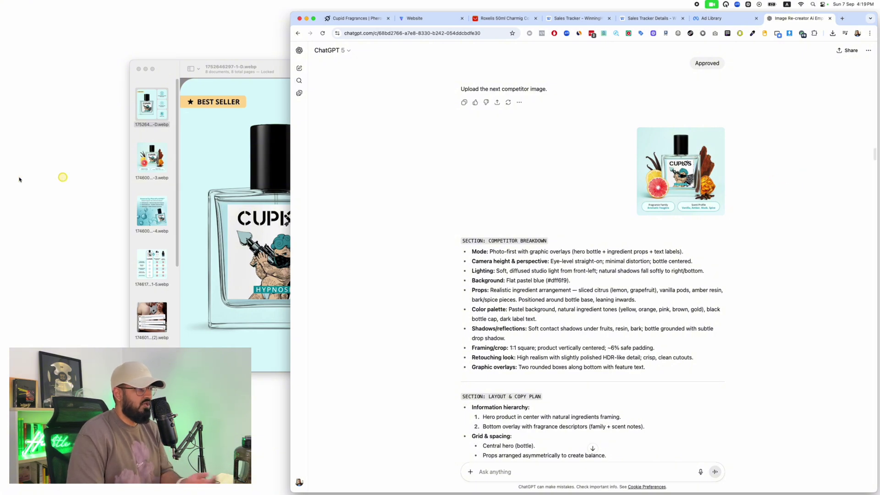
pyautogui.click(229, 207)
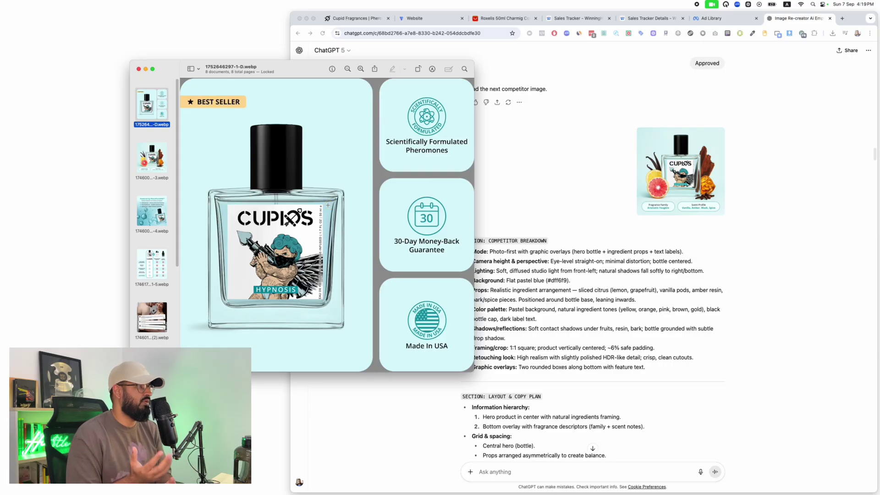
# Step: Return to the ChatGPT chat and trace the process back from the Customer Favorite image to the first competitor upload
pyautogui.click(717, 158)
pyautogui.scroll(7, 845, 173)
pyautogui.scroll(1, 844, 175)
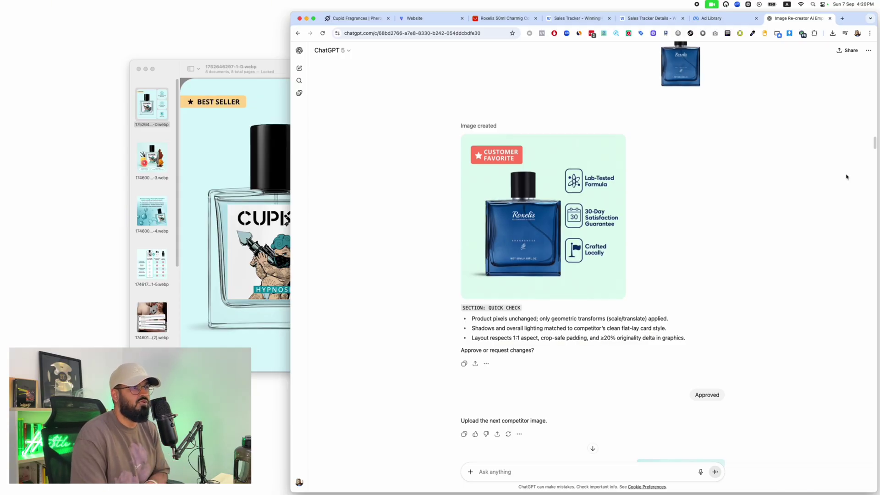
pyautogui.scroll(5, 846, 177)
pyautogui.scroll(15, 846, 177)
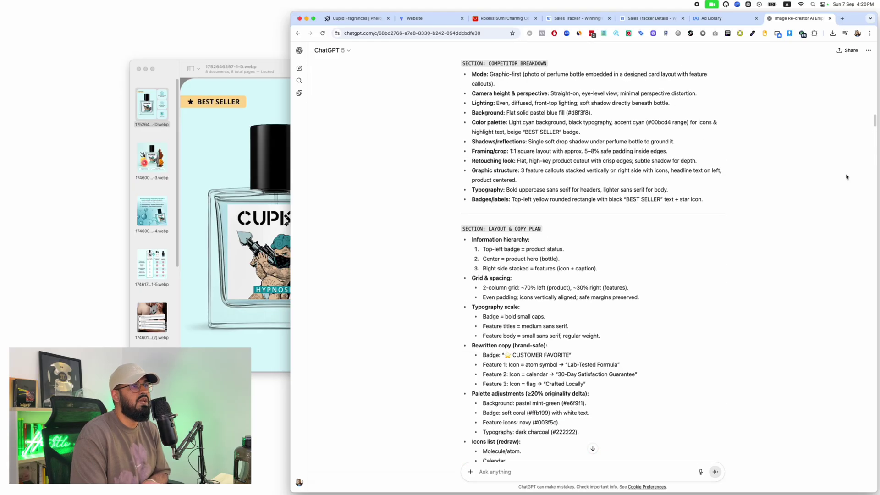
pyautogui.scroll(1, 846, 177)
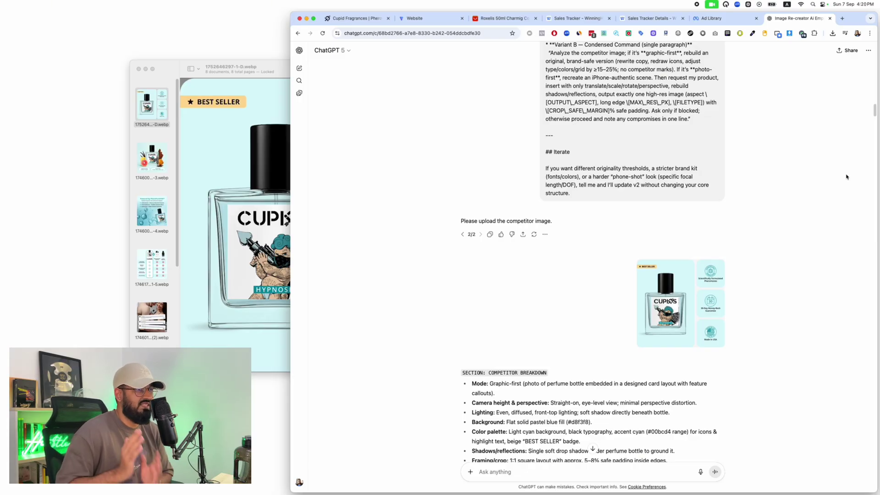
# Step: Examine the Options, Variant and Iterate parts of the image re-creation prompt and the competitor image upload that follows it
pyautogui.scroll(5, 827, 142)
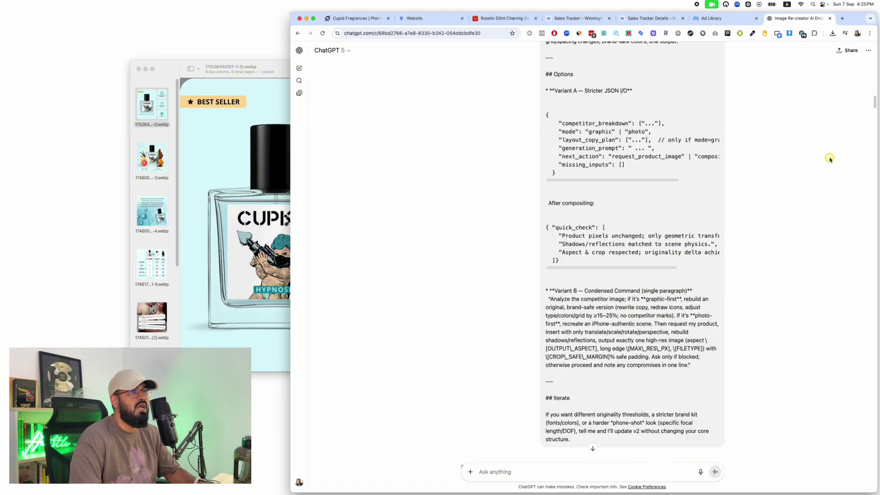
pyautogui.moveTo(665, 46)
pyautogui.mouseDown()
pyautogui.moveTo(555, 461)
pyautogui.moveTo(626, 75)
pyautogui.moveTo(669, 140)
pyautogui.moveTo(607, 149)
pyautogui.mouseUp()
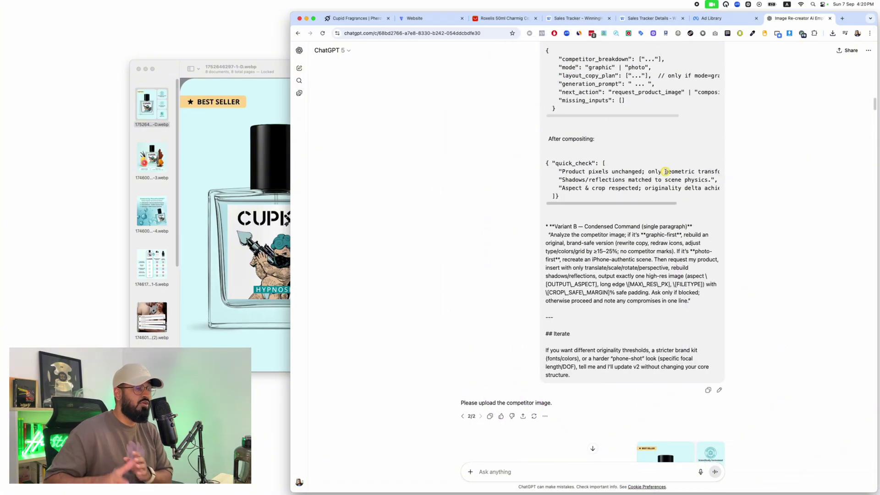
pyautogui.moveTo(620, 46)
pyautogui.mouseDown()
pyautogui.moveTo(581, 59)
pyautogui.moveTo(706, 128)
pyautogui.moveTo(608, 138)
pyautogui.mouseUp()
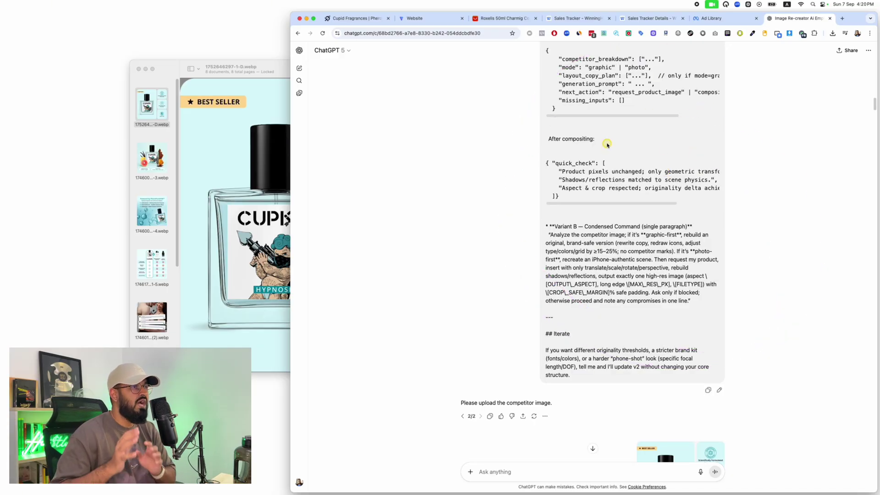
pyautogui.moveTo(732, 73)
pyautogui.mouseDown()
pyautogui.moveTo(634, 38)
pyautogui.moveTo(670, 51)
pyautogui.mouseUp()
pyautogui.scroll(2, 684, 123)
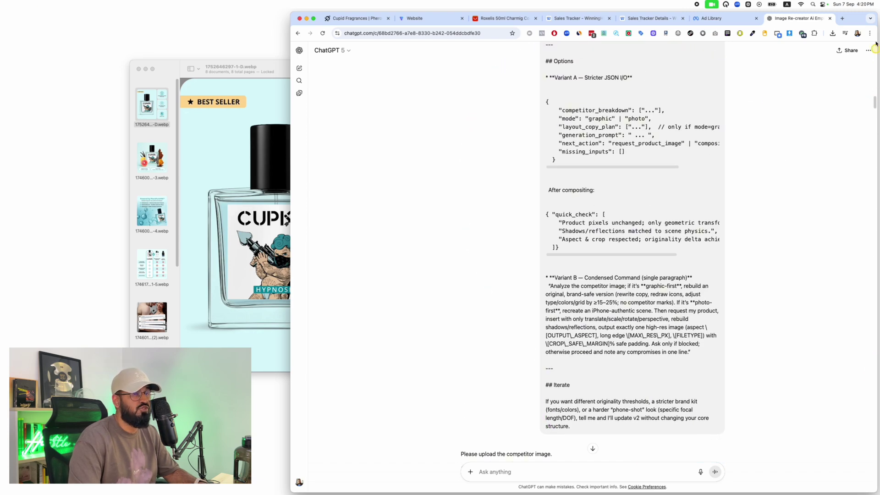
pyautogui.scroll(-3, 754, 162)
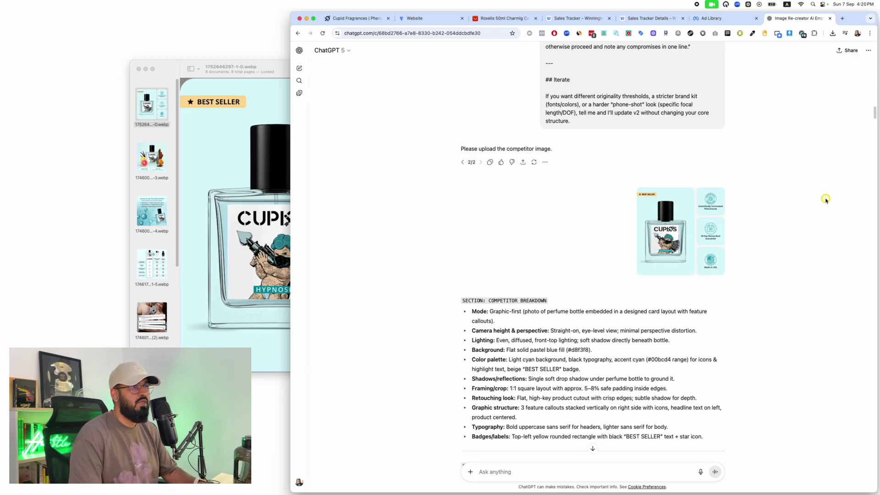
pyautogui.scroll(3, 825, 197)
pyautogui.moveTo(667, 45); pyautogui.dragTo(686, 50)
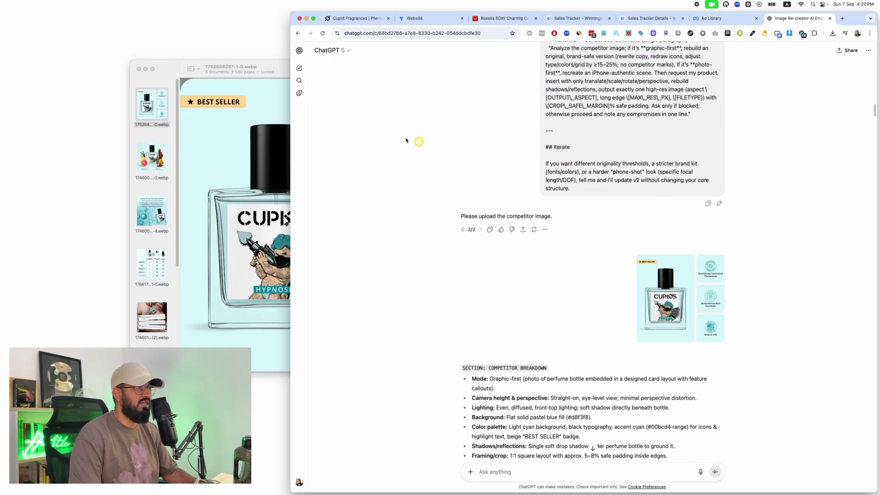
# Step: Switch to the Cupids product page, look over its testimonials and benefits sections, and return to the product gallery
pyautogui.click(360, 18)
pyautogui.scroll(-20, 657, 214)
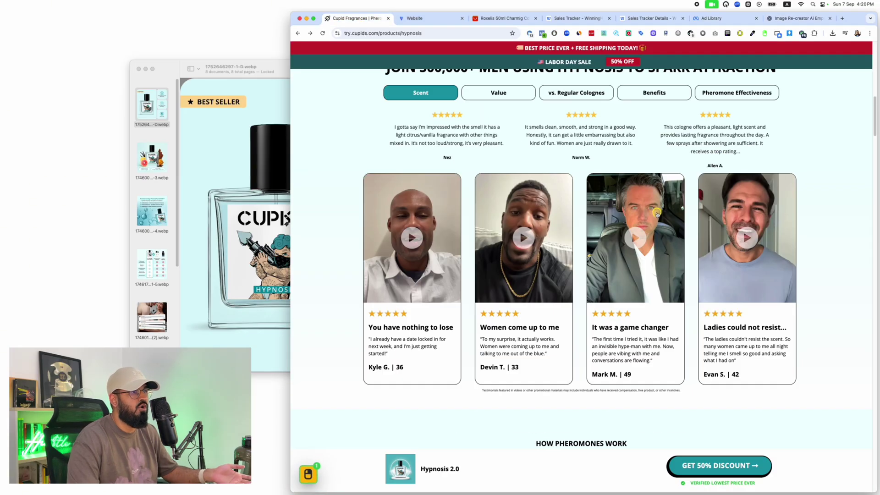
pyautogui.scroll(15, 657, 214)
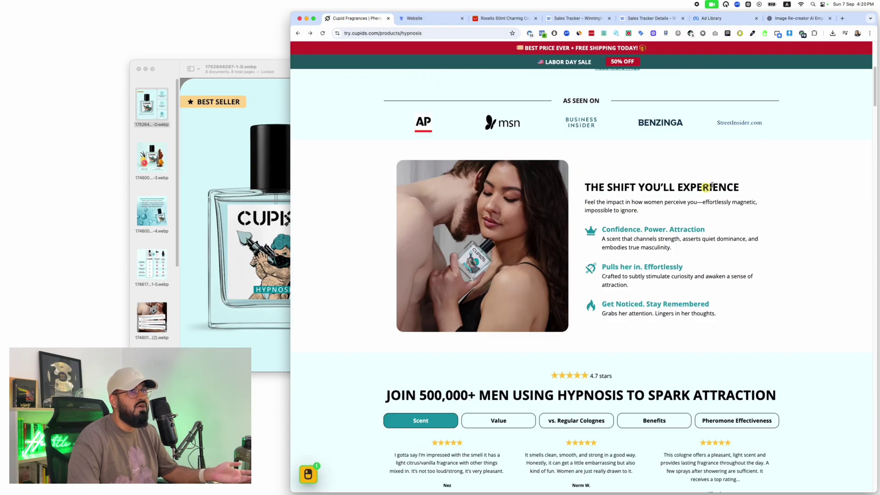
pyautogui.scroll(5, 789, 71)
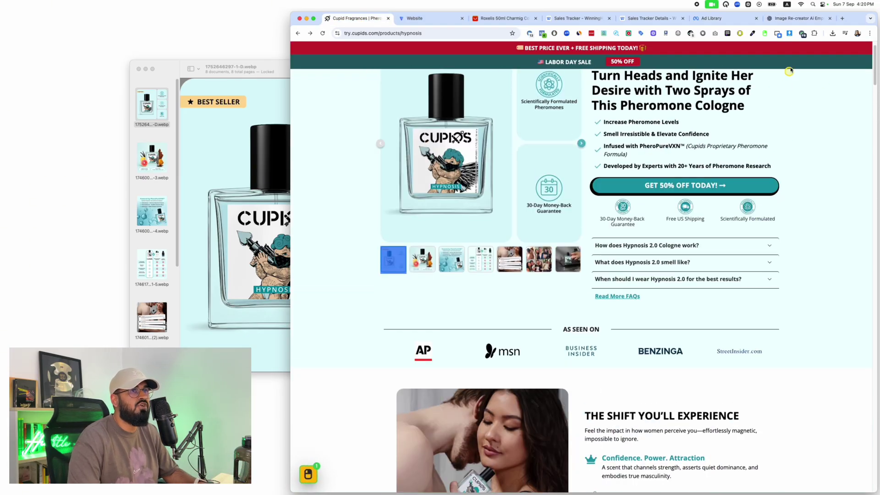
# Step: Open the image downloader extension for the Cupids page and select the first four gallery images
pyautogui.click(789, 33)
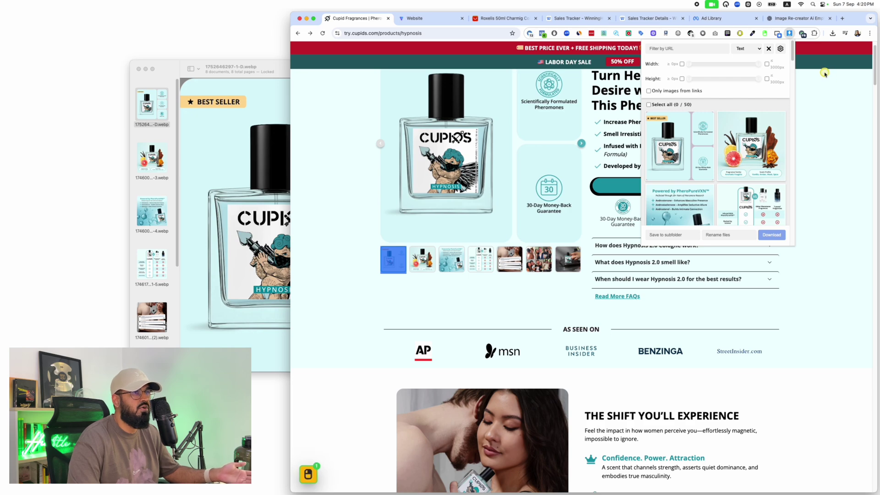
pyautogui.click(679, 146)
pyautogui.click(751, 146)
pyautogui.click(679, 204)
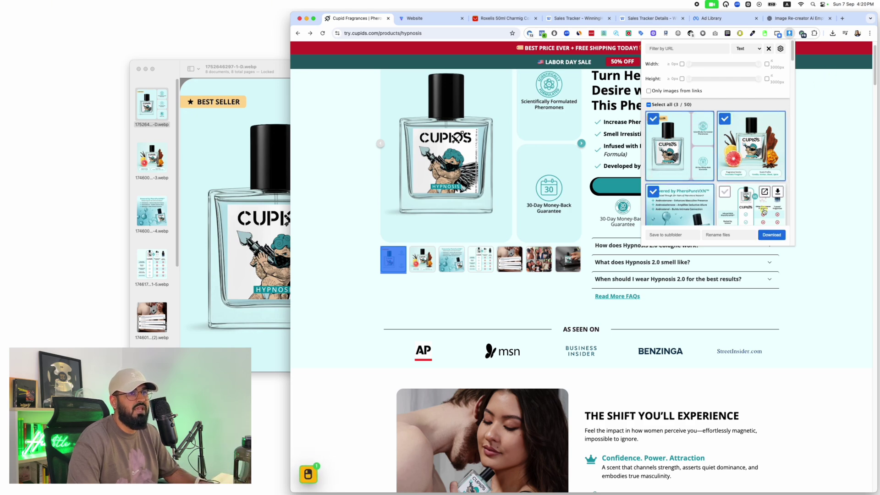
pyautogui.click(751, 204)
# Step: Deselect all four gallery images and close the image downloader
pyautogui.click(690, 206)
pyautogui.click(747, 204)
pyautogui.click(687, 151)
pyautogui.click(747, 149)
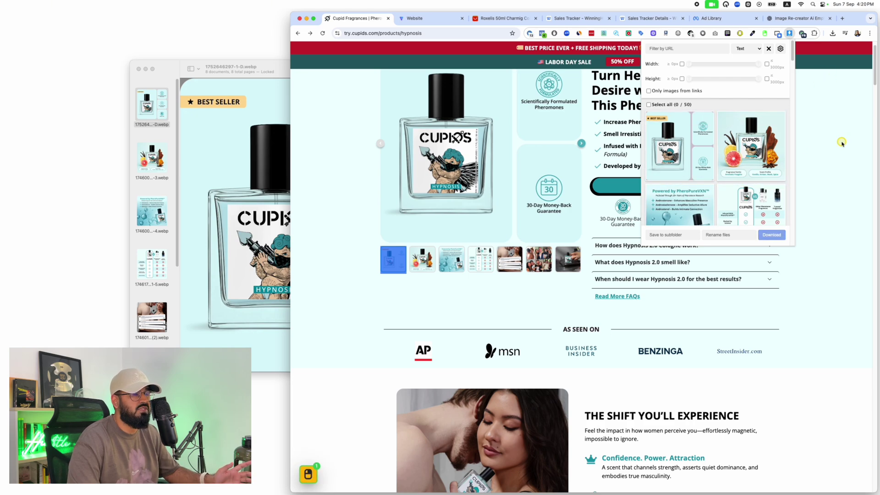
pyautogui.click(842, 143)
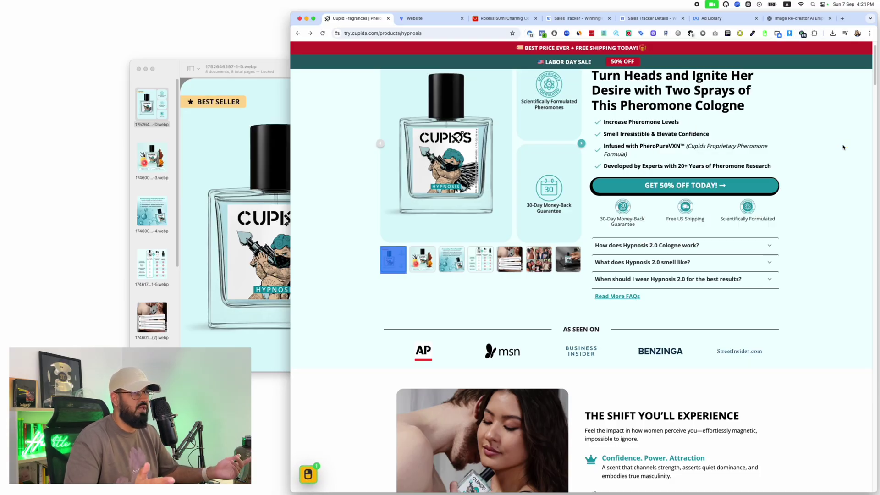
# Step: Reopen the image downloader, select gallery images including the Best Seller and ingredients pictures, and close it without downloading
pyautogui.scroll(2, 843, 147)
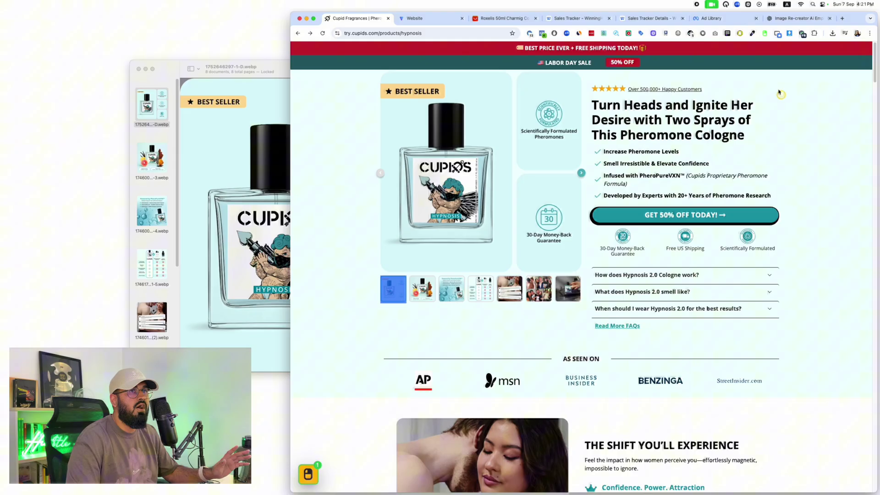
pyautogui.click(789, 33)
pyautogui.click(664, 155)
pyautogui.click(752, 151)
pyautogui.moveTo(675, 205); pyautogui.dragTo(685, 208)
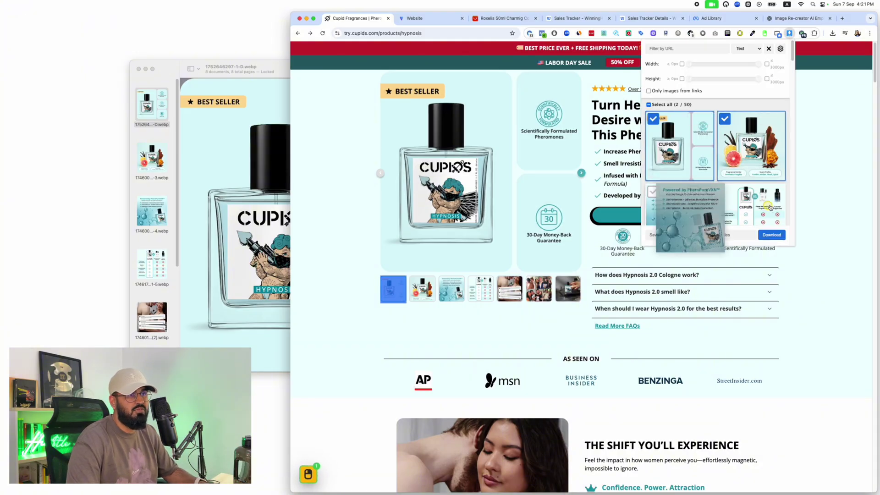
pyautogui.click(769, 207)
pyautogui.click(839, 181)
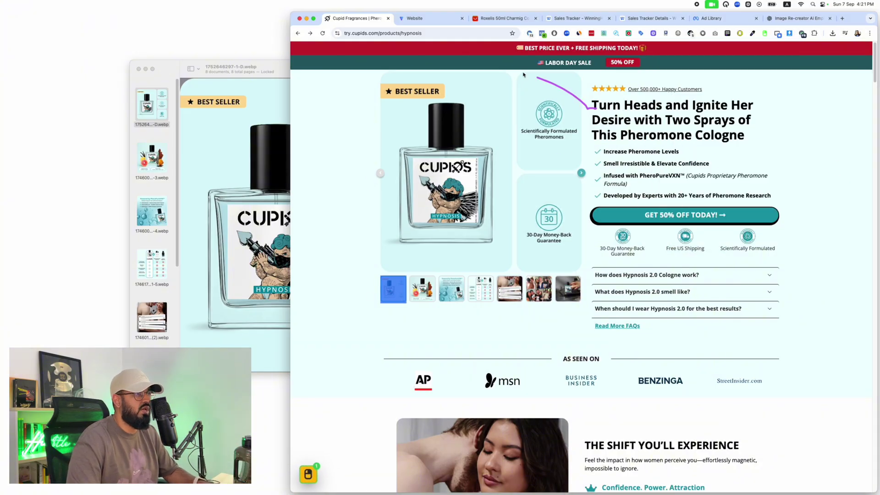
# Step: Look over the lower sections of the Cupids product page, including the discount offer image and the benefits list
pyautogui.scroll(-8, 551, 259)
pyautogui.scroll(-20, 550, 258)
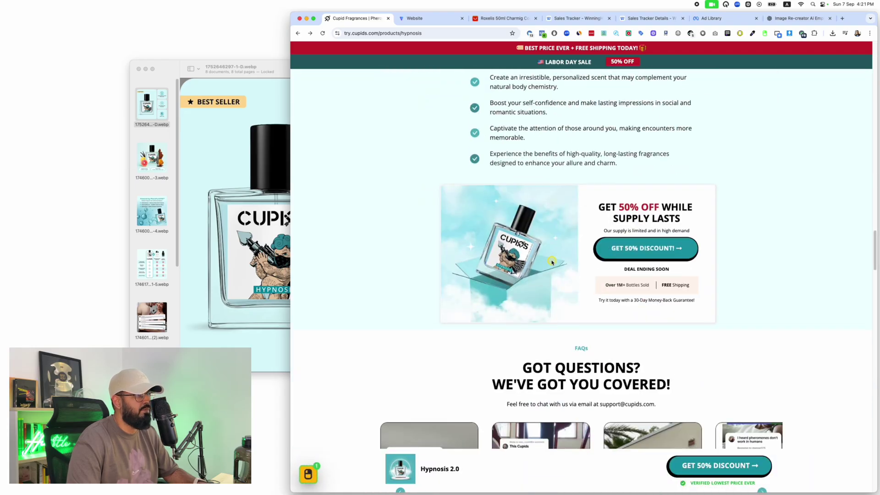
pyautogui.scroll(20, 644, 97)
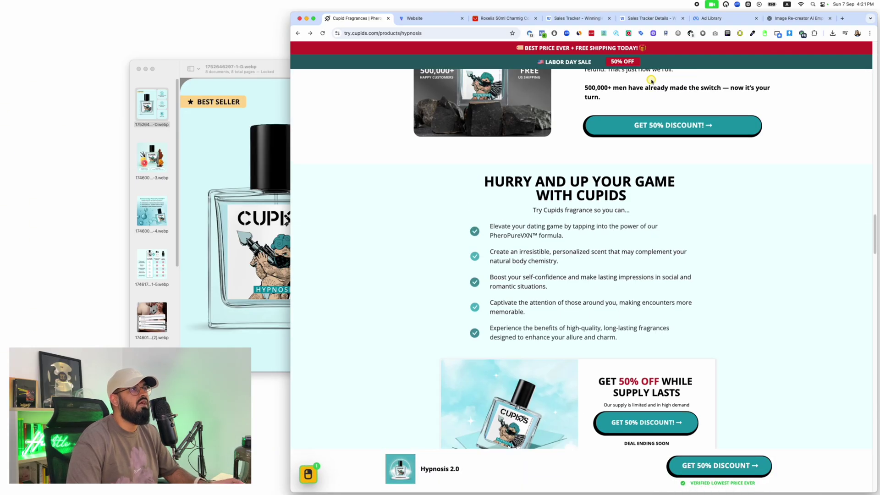
# Step: Switch to the ChatGPT image re-creator conversation and review its competitor breakdown, layout and copy plan, and generation prompt for the uploaded Cupids image
pyautogui.click(797, 19)
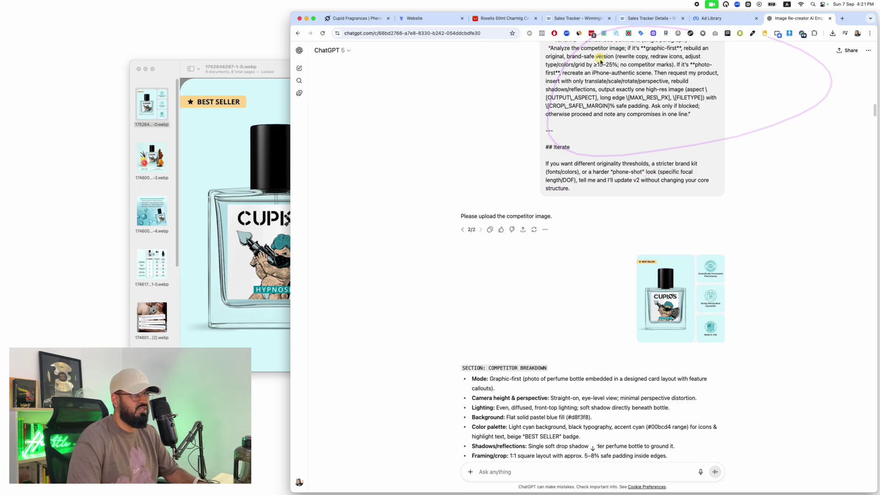
pyautogui.scroll(-3, 748, 156)
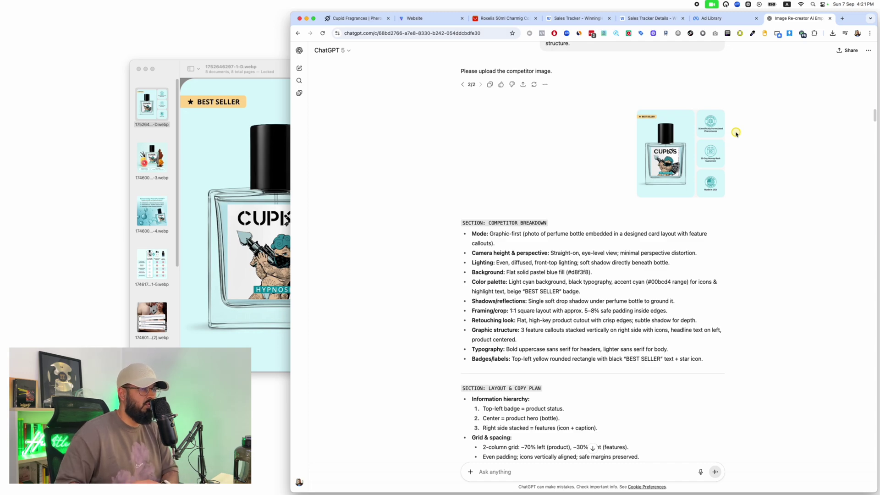
pyautogui.scroll(-5, 640, 348)
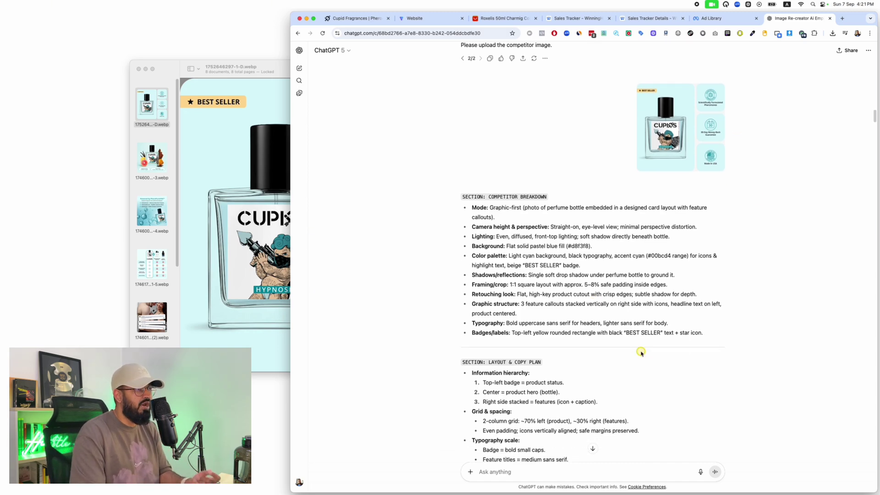
pyautogui.scroll(-3, 643, 337)
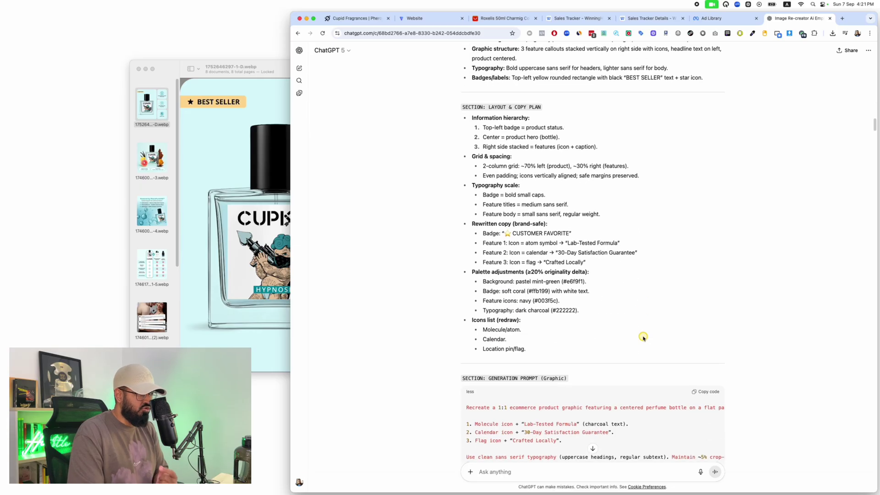
pyautogui.scroll(-5, 643, 336)
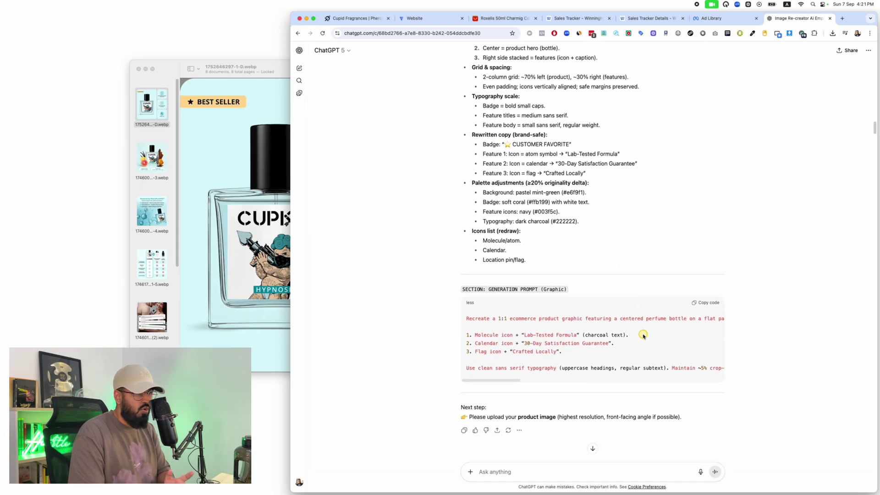
pyautogui.scroll(15, 642, 329)
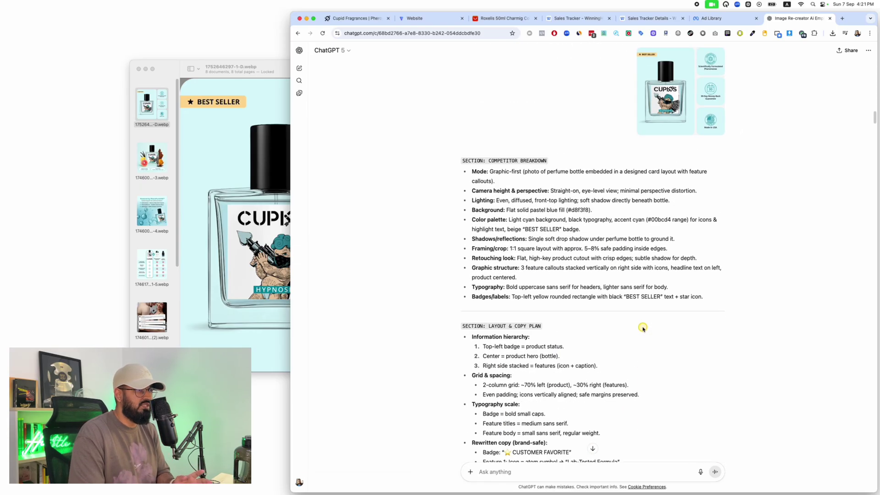
pyautogui.moveTo(747, 390); pyautogui.dragTo(746, 250)
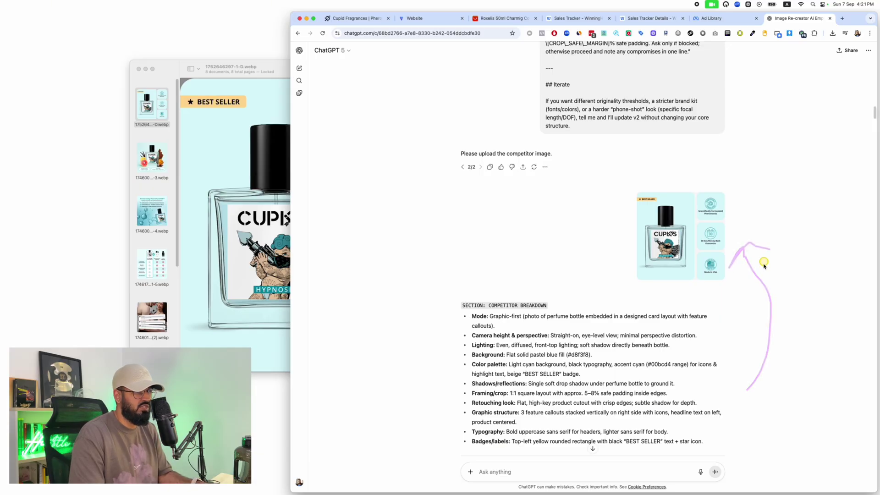
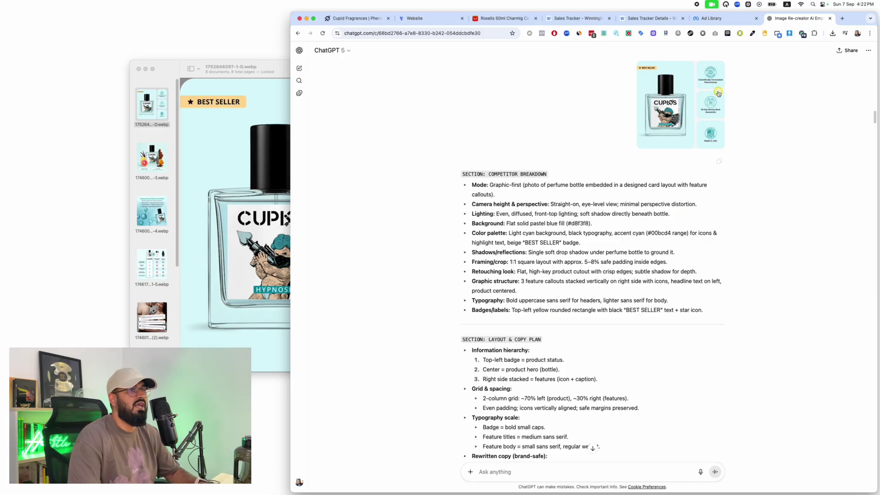
# Step: Review the uploaded Cupids image with its competitor breakdown, rewritten copy, palette adjustments and generation prompt in the ChatGPT conversation
pyautogui.scroll(-10, 661, 200)
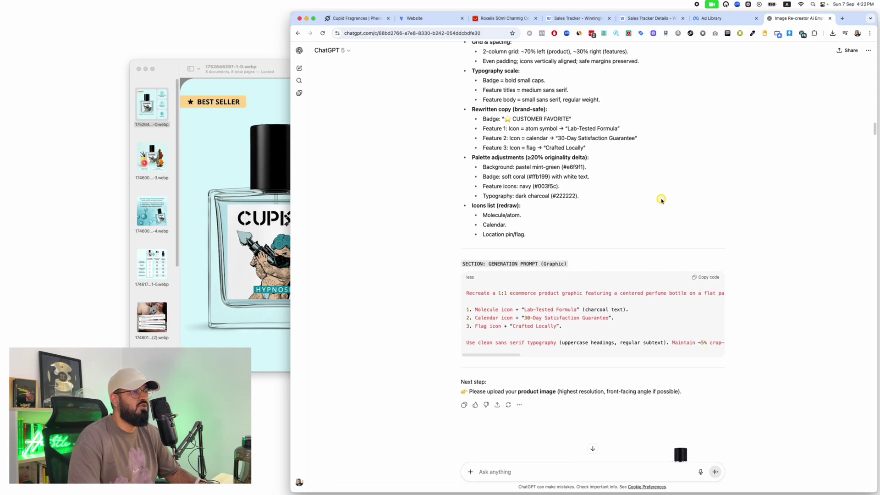
pyautogui.scroll(10, 661, 200)
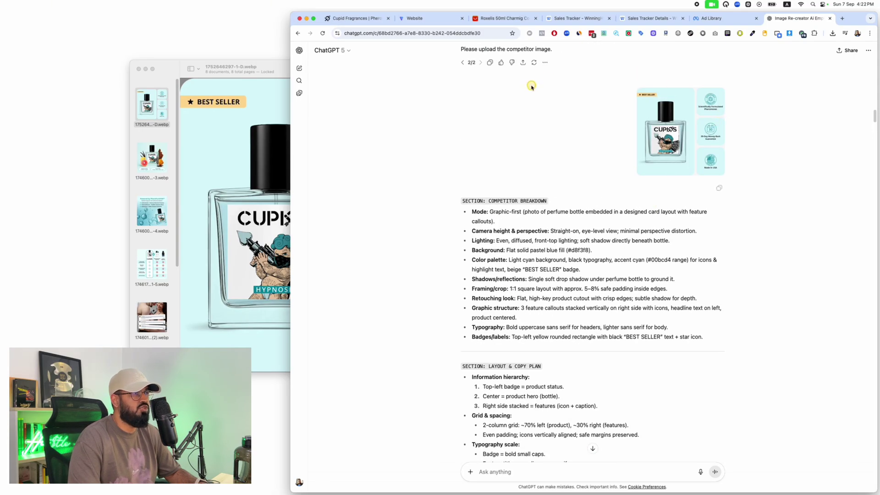
pyautogui.scroll(1, 532, 86)
pyautogui.moveTo(460, 69)
pyautogui.mouseDown()
pyautogui.moveTo(534, 73)
pyautogui.moveTo(561, 52)
pyautogui.mouseUp()
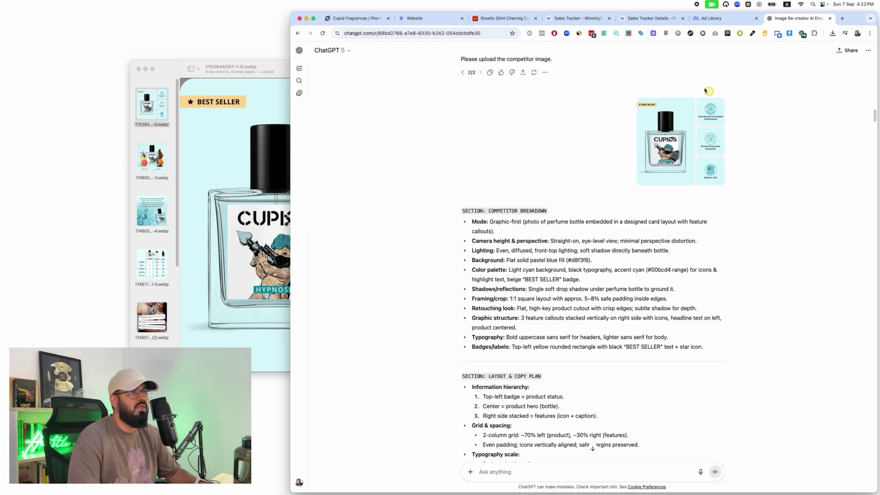
pyautogui.moveTo(707, 90); pyautogui.dragTo(768, 114)
pyautogui.scroll(-3, 688, 156)
pyautogui.moveTo(690, 92)
pyautogui.mouseDown()
pyautogui.moveTo(515, 209)
pyautogui.moveTo(660, 92)
pyautogui.moveTo(588, 102)
pyautogui.moveTo(589, 314)
pyautogui.moveTo(614, 107)
pyautogui.mouseUp()
pyautogui.scroll(-3, 660, 176)
pyautogui.scroll(-3, 599, 151)
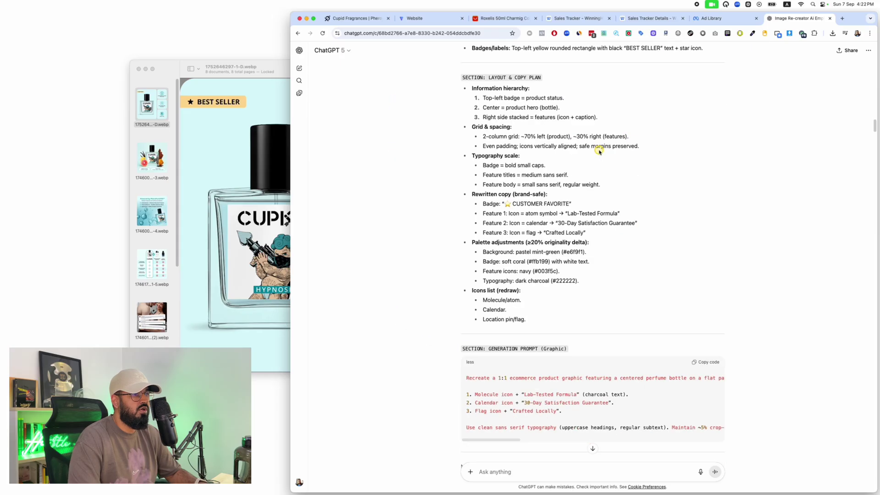
pyautogui.moveTo(713, 225)
pyautogui.mouseDown()
pyautogui.moveTo(640, 213)
pyautogui.moveTo(731, 358)
pyautogui.mouseUp()
pyautogui.scroll(-4, 727, 320)
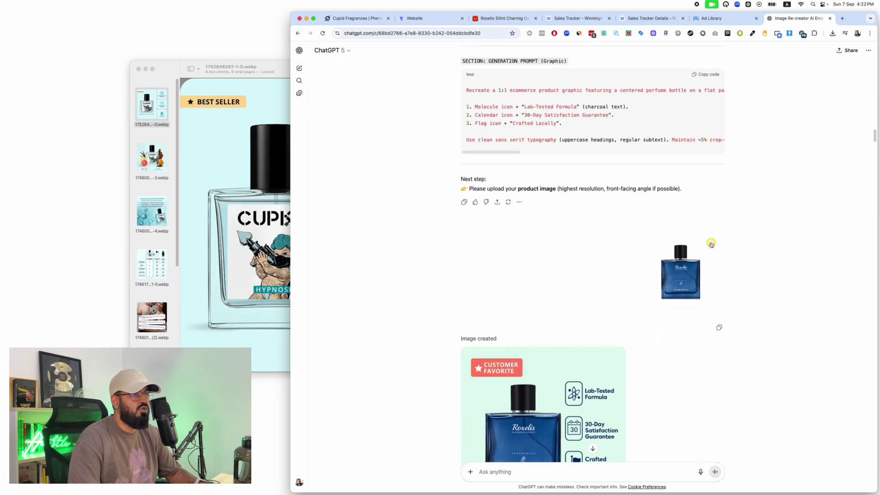
# Step: Examine the product image request, the uploaded Roxelis bottle photo, and the generated Customer Favorite graphic
pyautogui.scroll(3, 599, 115)
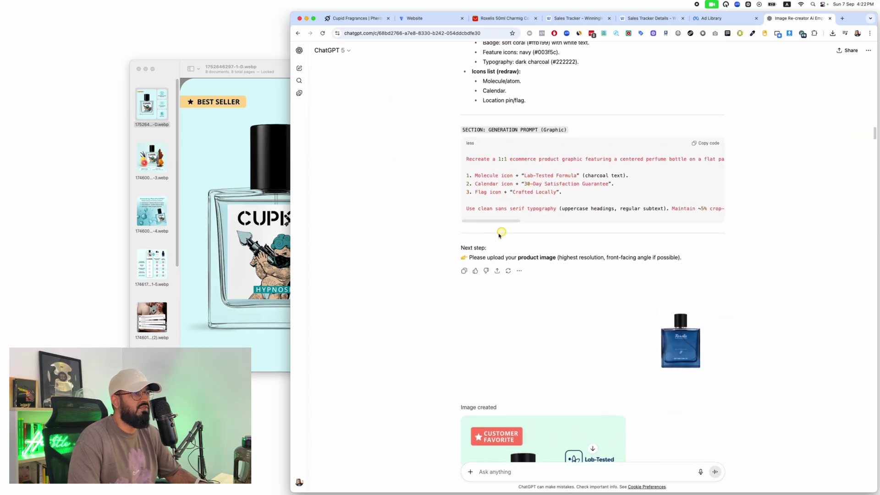
pyautogui.scroll(-1, 476, 255)
pyautogui.moveTo(471, 252); pyautogui.dragTo(559, 254)
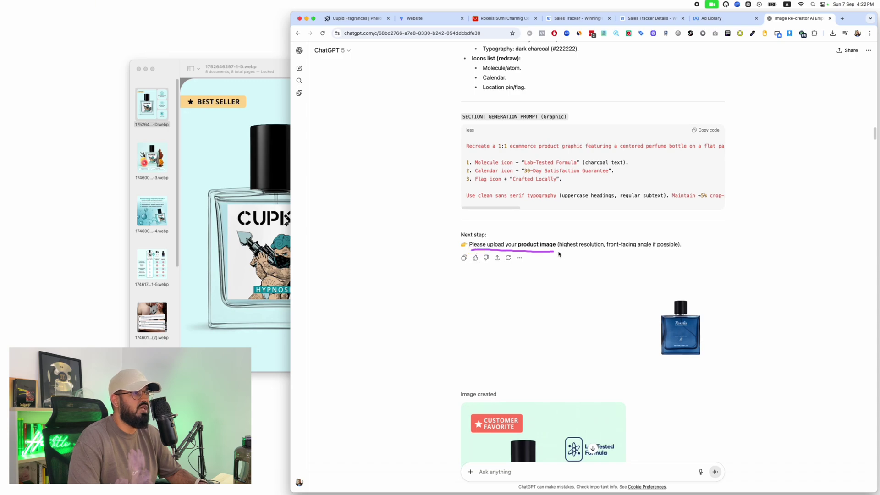
pyautogui.moveTo(701, 270)
pyautogui.mouseDown()
pyautogui.moveTo(733, 370)
pyautogui.moveTo(678, 261)
pyautogui.mouseUp()
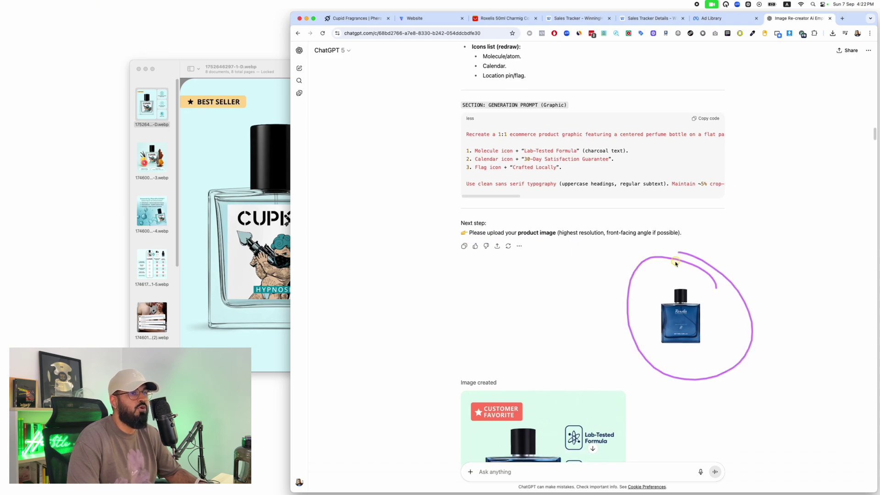
pyautogui.scroll(-6, 674, 271)
pyautogui.scroll(-2, 673, 271)
pyautogui.moveTo(598, 162)
pyautogui.mouseDown()
pyautogui.moveTo(386, 246)
pyautogui.moveTo(603, 164)
pyautogui.mouseUp()
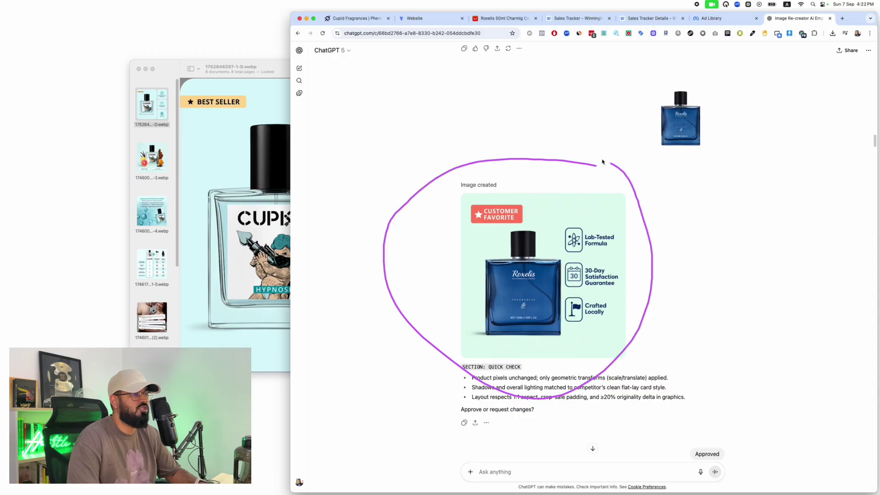
# Step: Compare the original Cupids Best Seller image in Preview with the generated Roxelis Customer Favorite graphic in ChatGPT
pyautogui.click(287, 173)
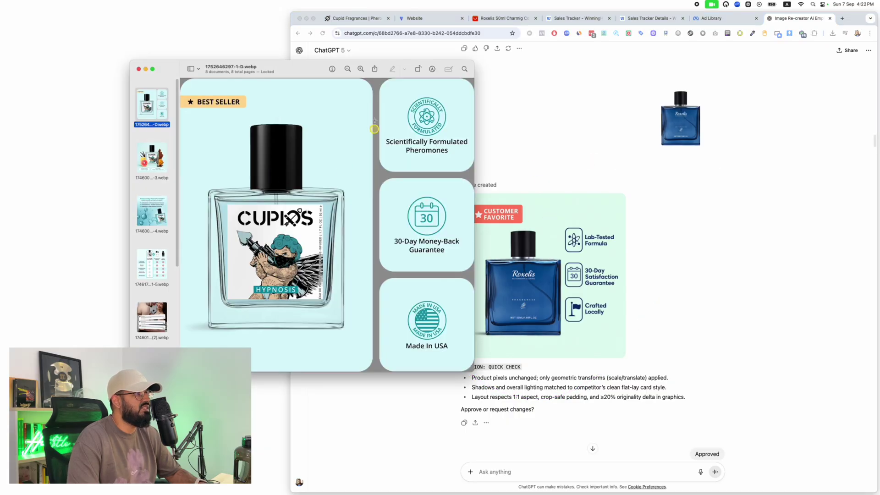
pyautogui.moveTo(363, 82)
pyautogui.mouseDown()
pyautogui.moveTo(338, 351)
pyautogui.moveTo(451, 119)
pyautogui.mouseUp()
pyautogui.click(647, 214)
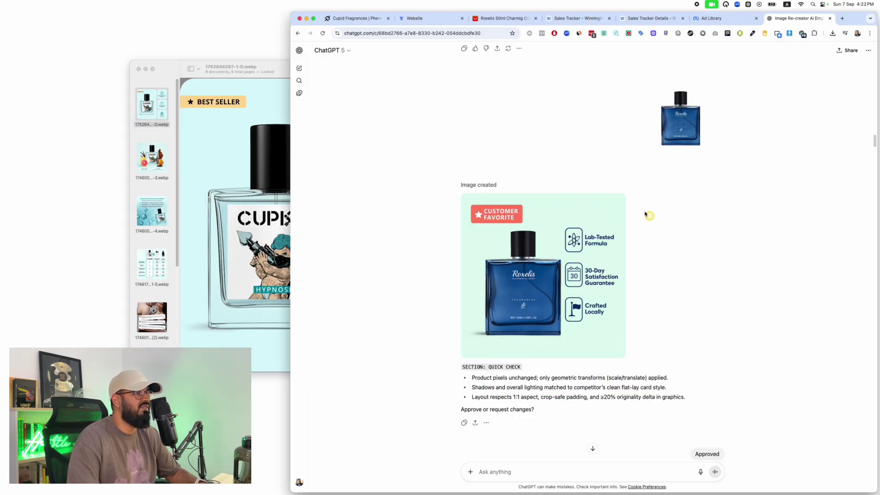
pyautogui.moveTo(642, 202)
pyautogui.mouseDown()
pyautogui.moveTo(446, 253)
pyautogui.moveTo(675, 212)
pyautogui.mouseUp()
pyautogui.moveTo(508, 177)
pyautogui.mouseDown()
pyautogui.moveTo(456, 356)
pyautogui.moveTo(633, 216)
pyautogui.mouseUp()
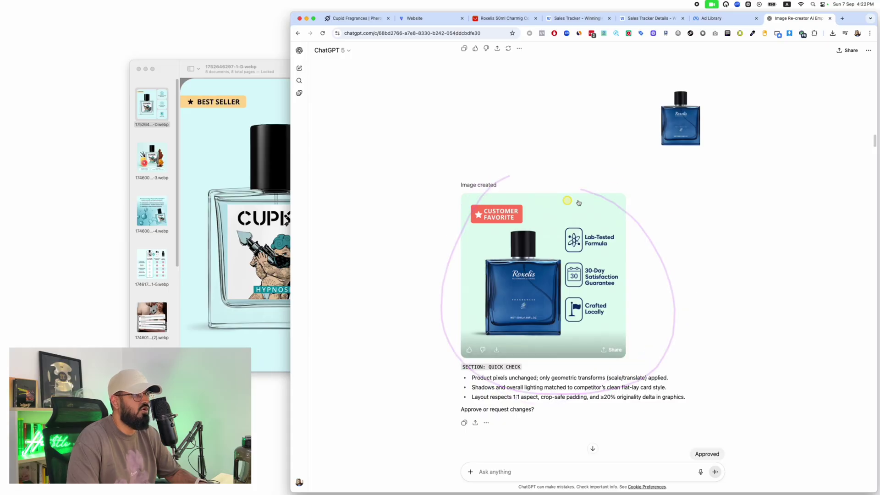
pyautogui.moveTo(477, 150); pyautogui.dragTo(569, 145)
pyautogui.click(202, 147)
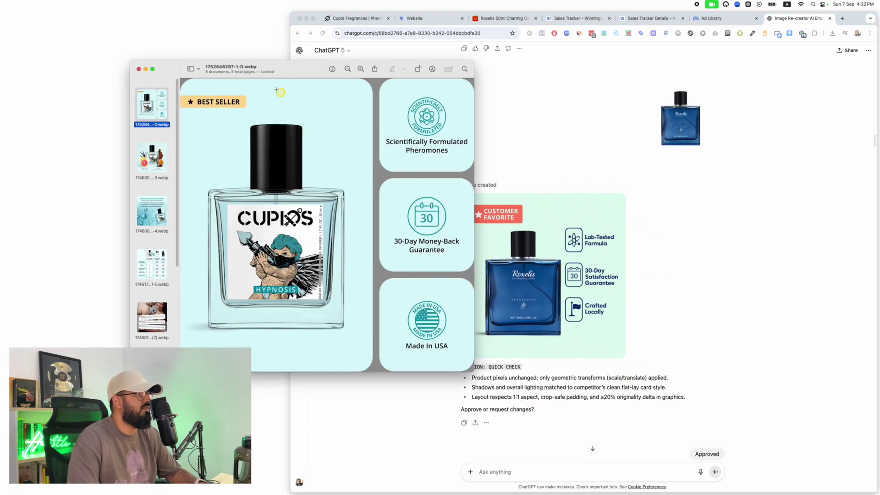
pyautogui.moveTo(278, 90)
pyautogui.mouseDown()
pyautogui.moveTo(237, 129)
pyautogui.moveTo(220, 85)
pyautogui.mouseUp()
pyautogui.click(540, 183)
pyautogui.moveTo(541, 183); pyautogui.dragTo(500, 166)
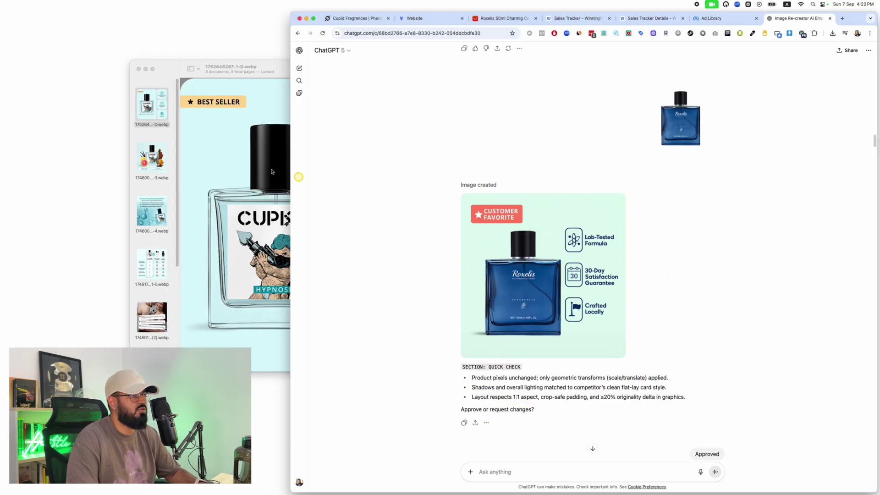
pyautogui.click(249, 159)
pyautogui.click(559, 207)
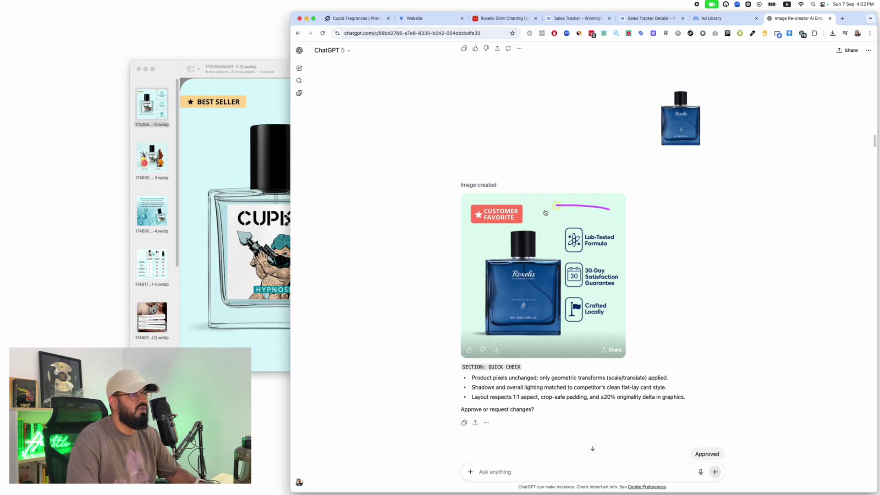
pyautogui.click(277, 200)
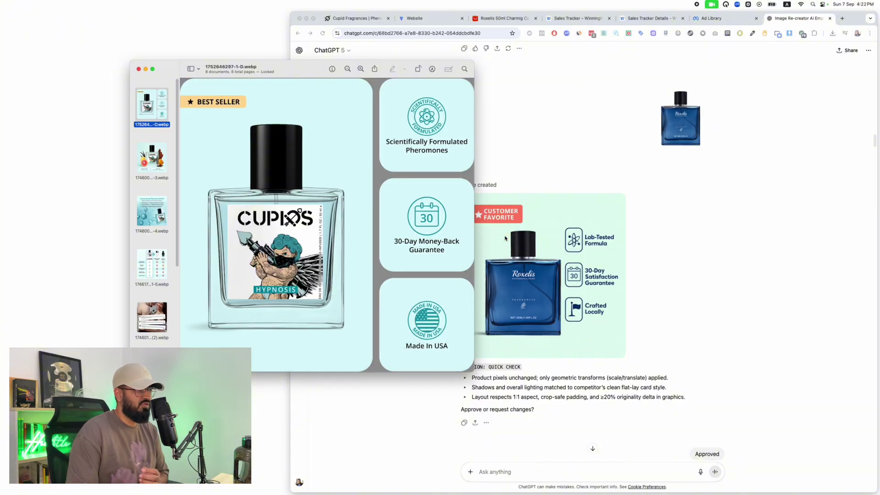
pyautogui.click(686, 234)
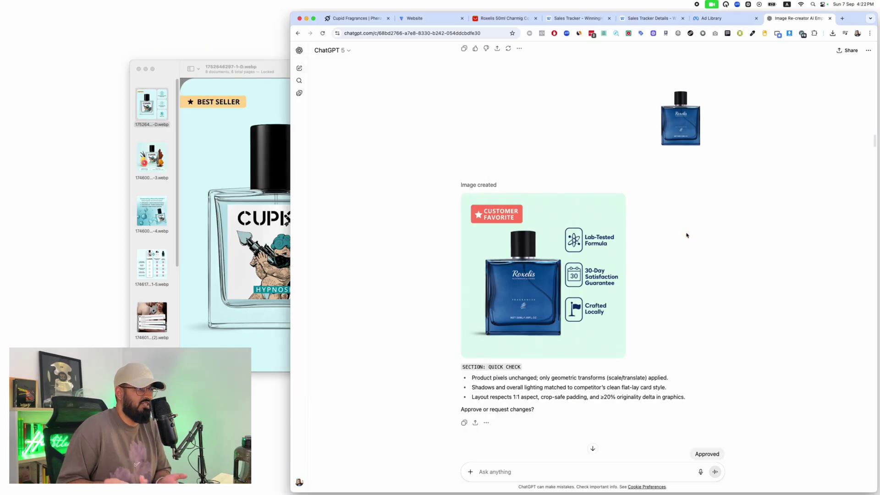
pyautogui.moveTo(547, 198)
pyautogui.mouseDown()
pyautogui.moveTo(548, 355)
pyautogui.moveTo(546, 181)
pyautogui.mouseUp()
pyautogui.moveTo(688, 48)
pyautogui.mouseDown()
pyautogui.moveTo(640, 49)
pyautogui.moveTo(625, 214)
pyautogui.mouseUp()
pyautogui.moveTo(567, 216)
pyautogui.mouseDown()
pyautogui.moveTo(472, 207)
pyautogui.moveTo(570, 221)
pyautogui.moveTo(477, 210)
pyautogui.moveTo(504, 375)
pyautogui.moveTo(553, 205)
pyautogui.mouseUp()
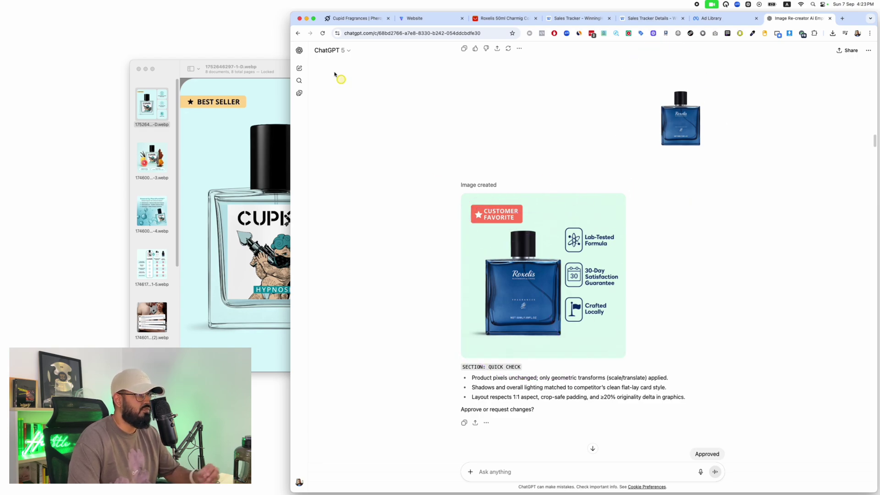
# Step: Switch to the Cupids product page and view the gallery's customer comments, couples collage and fragrance ingredients images
pyautogui.click(353, 18)
pyautogui.scroll(-20, 543, 147)
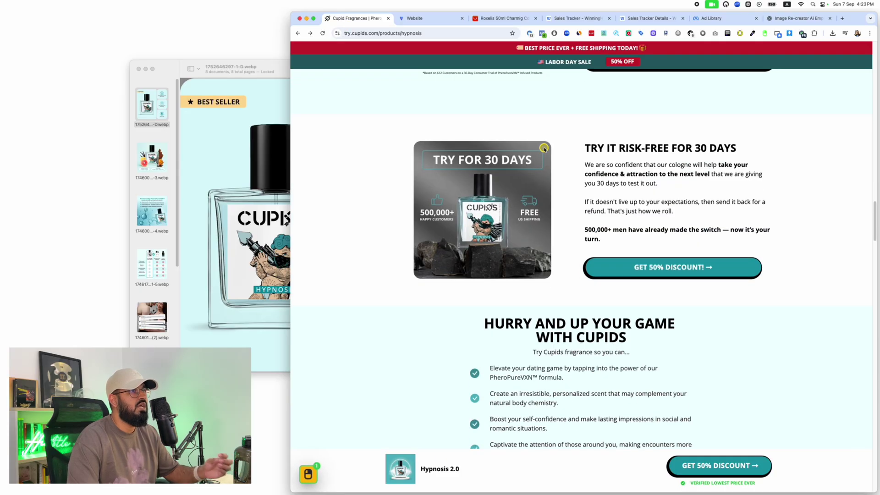
pyautogui.scroll(20, 540, 187)
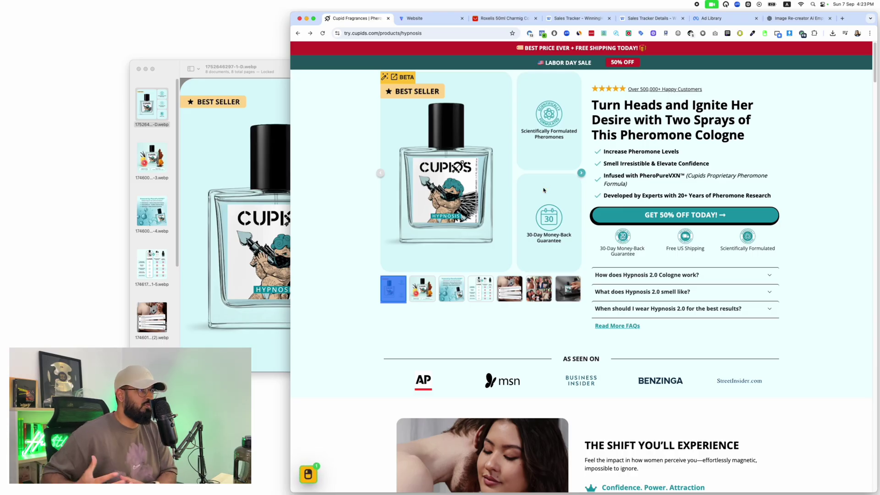
pyautogui.click(468, 239)
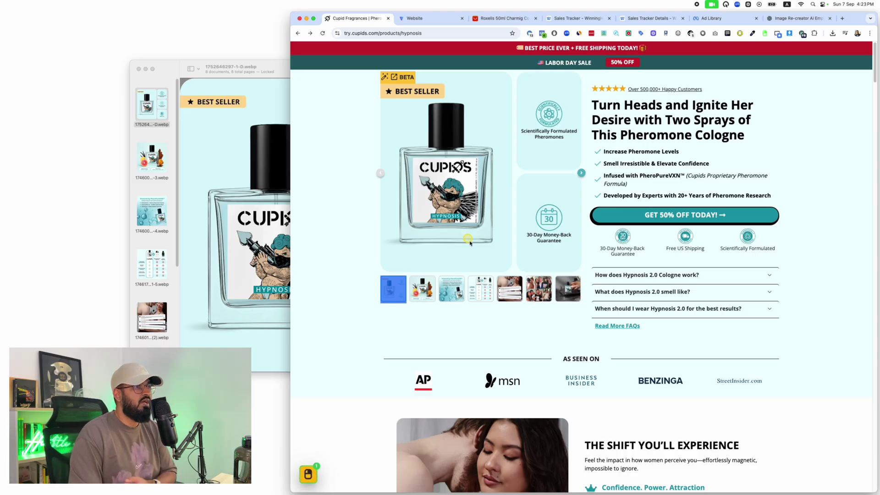
pyautogui.click(514, 290)
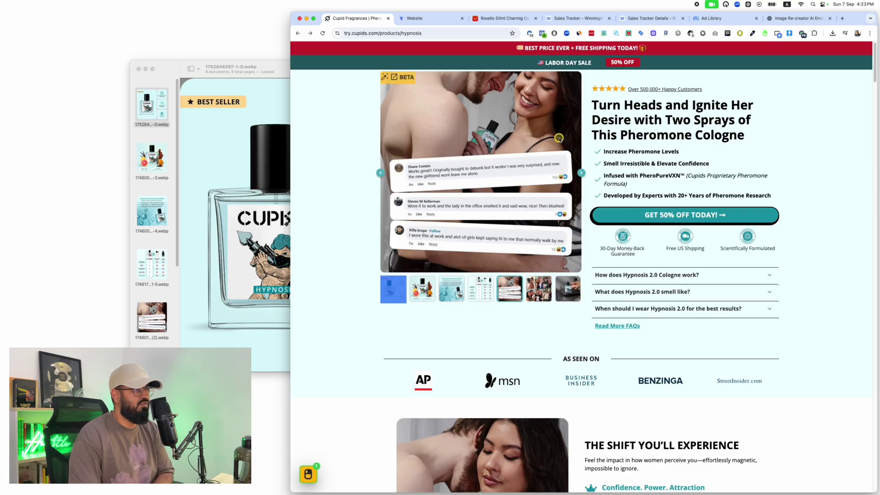
pyautogui.click(555, 284)
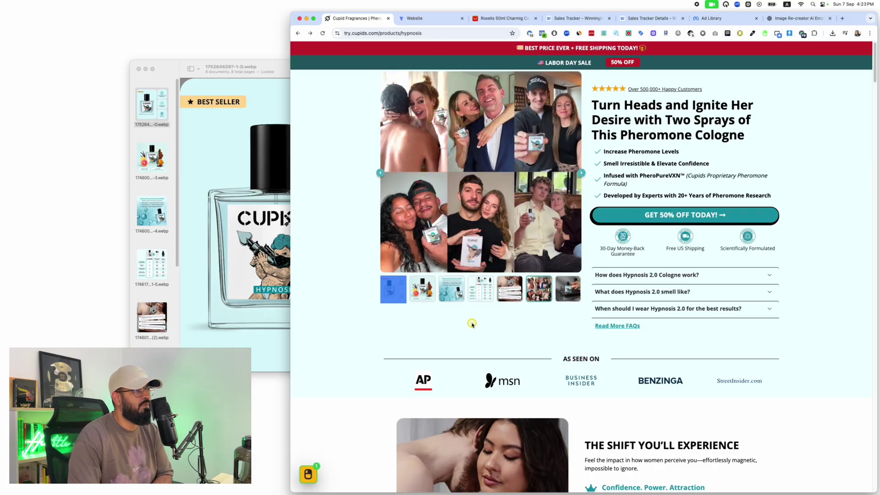
pyautogui.click(452, 299)
pyautogui.click(433, 298)
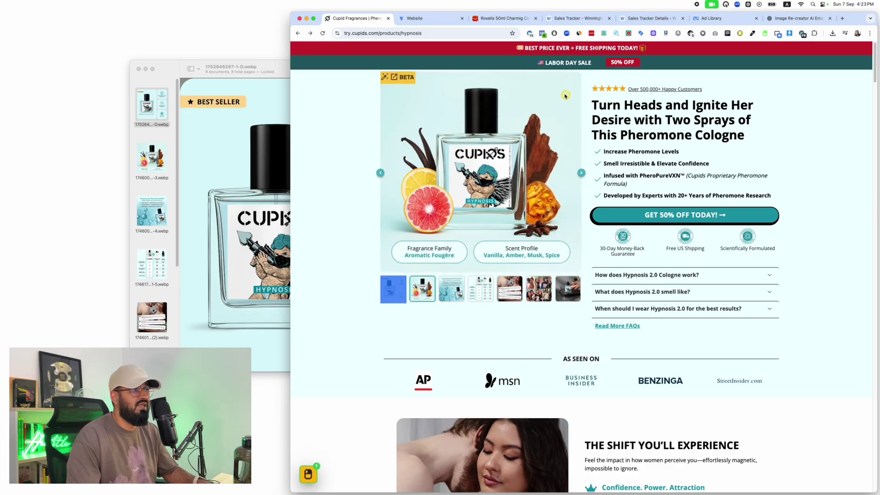
pyautogui.moveTo(445, 82)
pyautogui.mouseDown()
pyautogui.moveTo(513, 287)
pyautogui.moveTo(559, 96)
pyautogui.moveTo(352, 275)
pyautogui.moveTo(576, 99)
pyautogui.mouseUp()
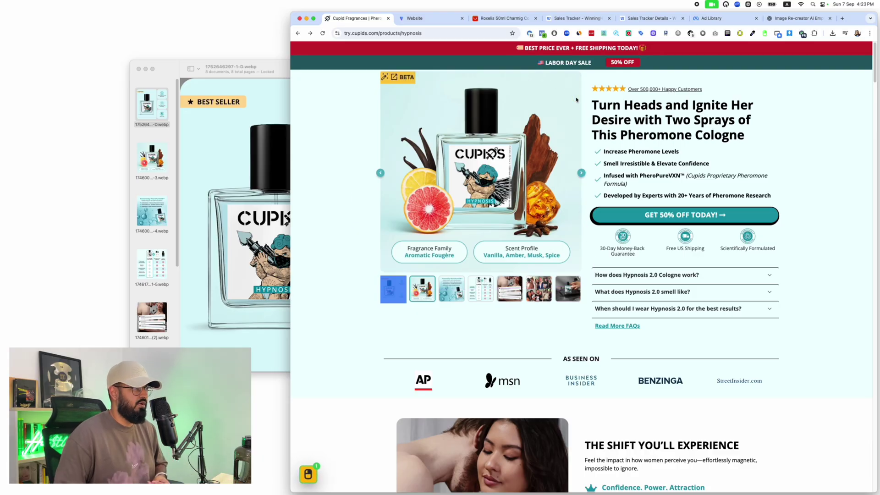
# Step: Return to the ChatGPT conversation and bring the Preview windows with the Cupids originals and the generated Roxelis images to the front
pyautogui.click(797, 18)
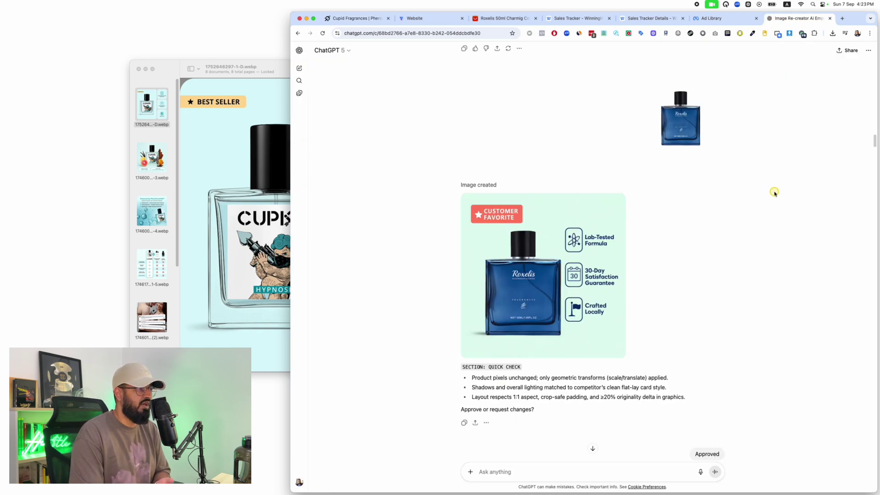
pyautogui.click(230, 215)
pyautogui.hotkey('ctrl', 'Up')
pyautogui.click(721, 143)
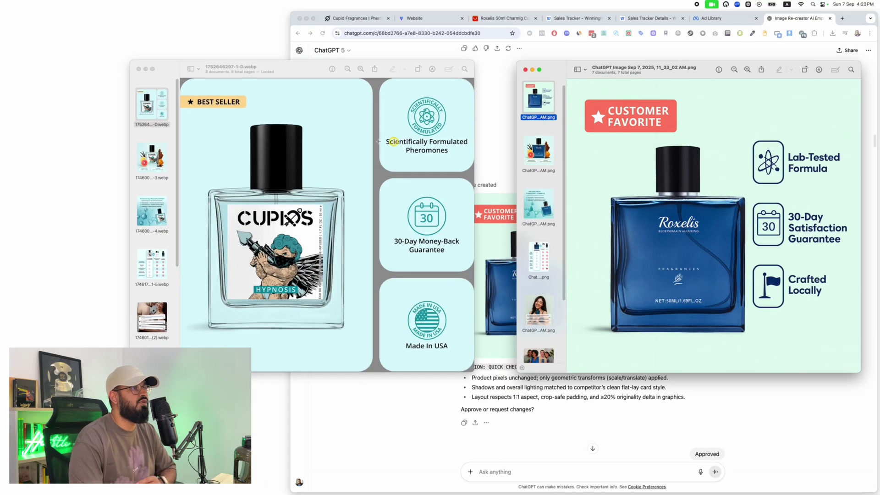
# Step: Show the fragrance ingredients image in both Preview windows and compare the Cupids and Roxelis versions
pyautogui.click(153, 161)
pyautogui.click(540, 156)
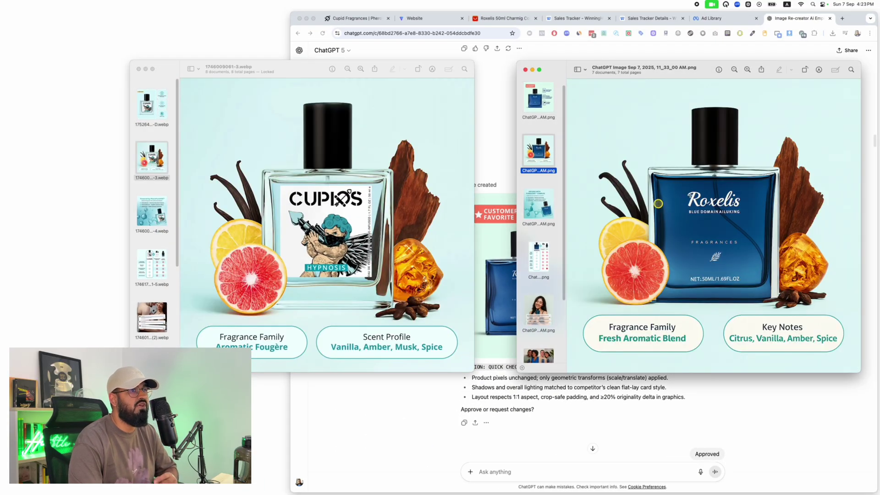
pyautogui.moveTo(323, 110)
pyautogui.mouseDown()
pyautogui.moveTo(258, 212)
pyautogui.moveTo(381, 278)
pyautogui.mouseUp()
pyautogui.moveTo(737, 121)
pyautogui.mouseDown()
pyautogui.moveTo(603, 252)
pyautogui.moveTo(757, 284)
pyautogui.mouseUp()
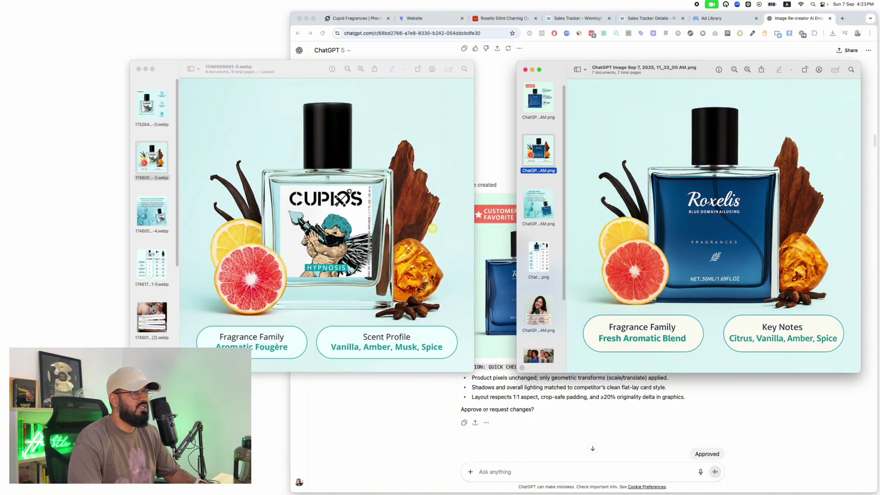
# Step: Show the Powered by PheroPureVXN image beside its Roxelis Purescent Complex counterpart and compare their headlines
pyautogui.press('Down')
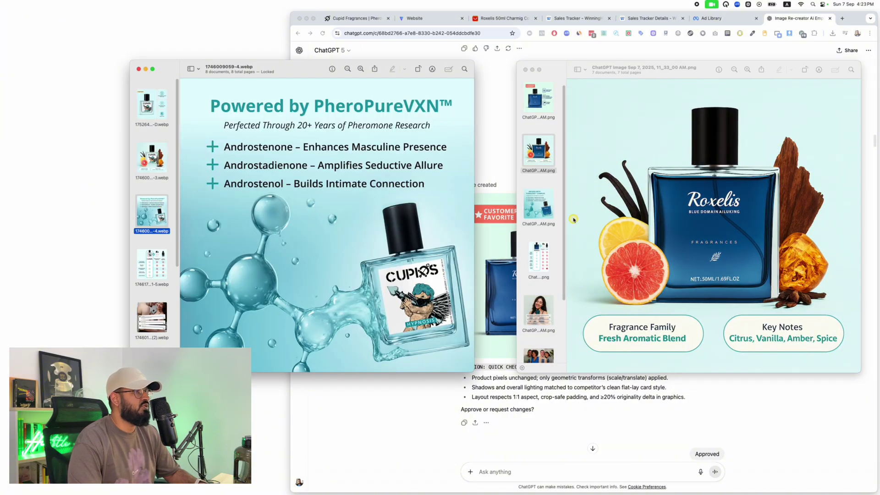
pyautogui.click(540, 204)
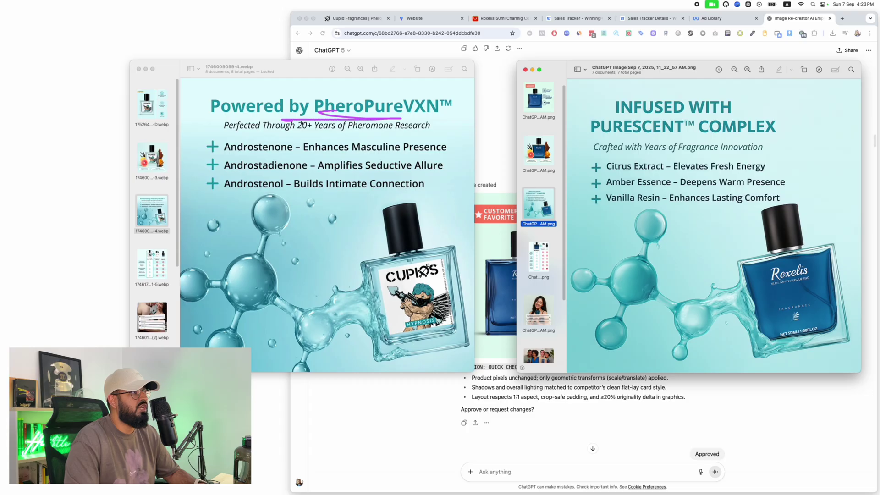
pyautogui.moveTo(323, 117)
pyautogui.mouseDown()
pyautogui.moveTo(414, 121)
pyautogui.moveTo(333, 114)
pyautogui.mouseUp()
pyautogui.moveTo(432, 116); pyautogui.dragTo(379, 88)
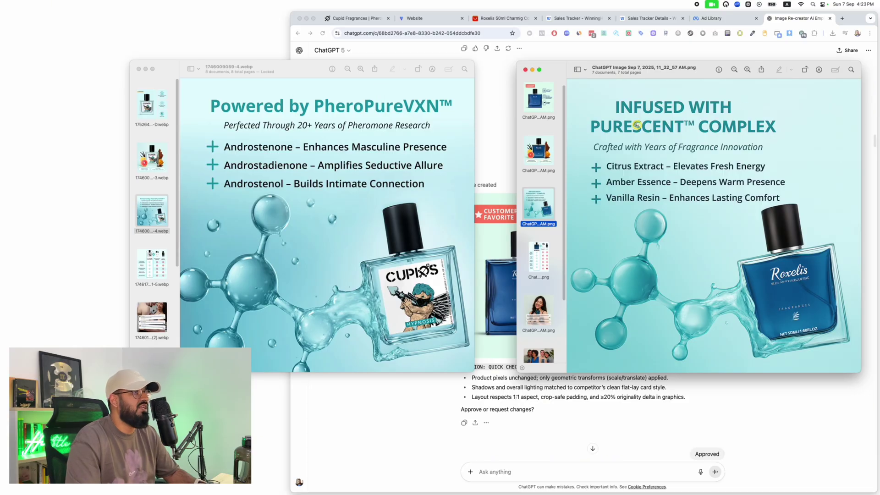
pyautogui.moveTo(689, 126); pyautogui.dragTo(663, 148)
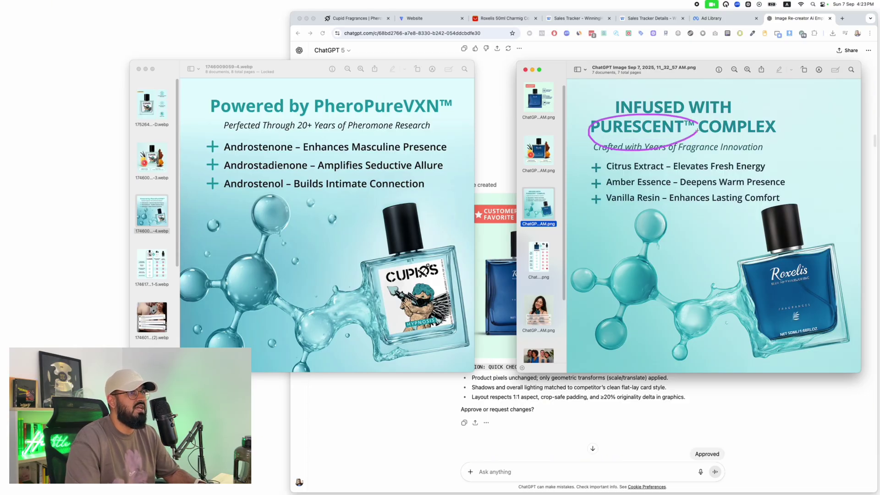
pyautogui.moveTo(440, 105)
pyautogui.mouseDown()
pyautogui.moveTo(469, 107)
pyautogui.moveTo(424, 129)
pyautogui.mouseUp()
pyautogui.moveTo(418, 77); pyautogui.dragTo(473, 108)
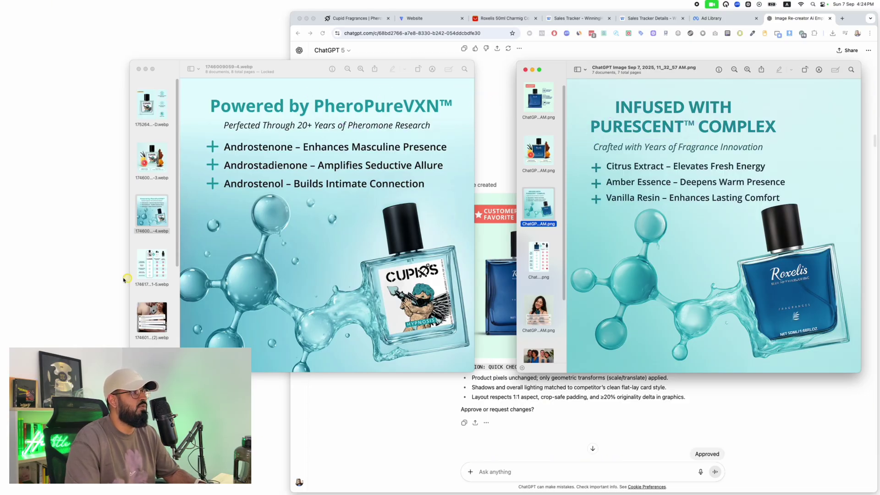
pyautogui.scroll(-3, 165, 275)
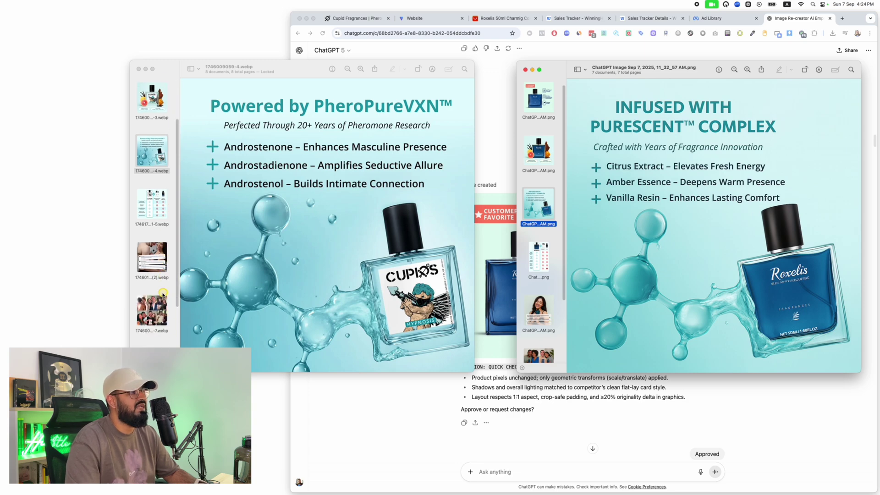
# Step: Bring the ChatGPT conversation to the front and review the fragrance ingredients image's competitor breakdown, layout plan and Roxelis result
pyautogui.scroll(-1, 163, 301)
pyautogui.scroll(-3, 552, 274)
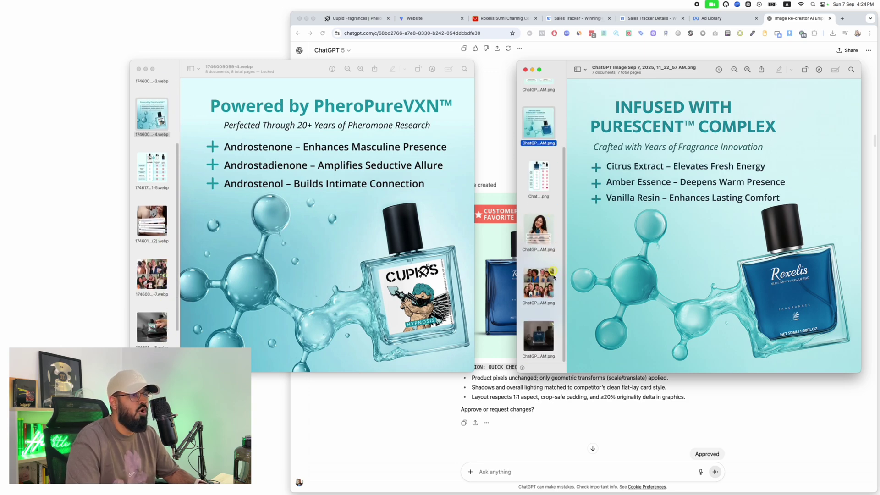
pyautogui.click(613, 434)
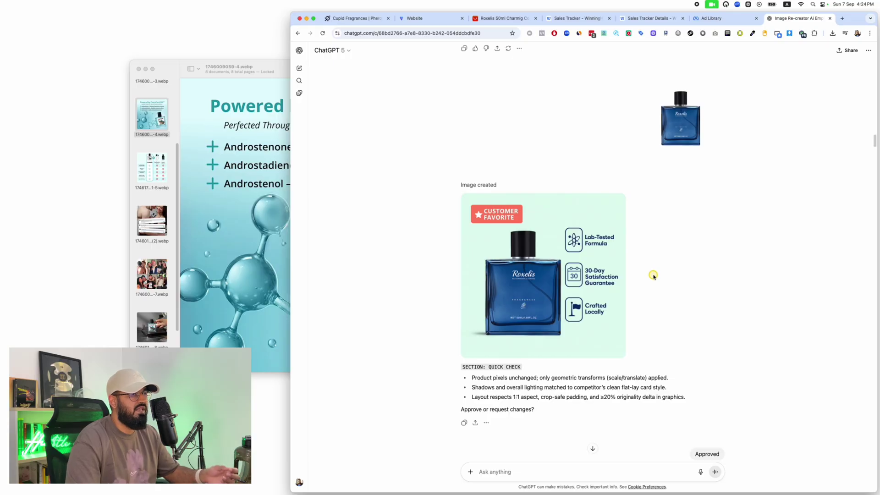
pyautogui.scroll(3, 654, 275)
pyautogui.scroll(-20, 653, 276)
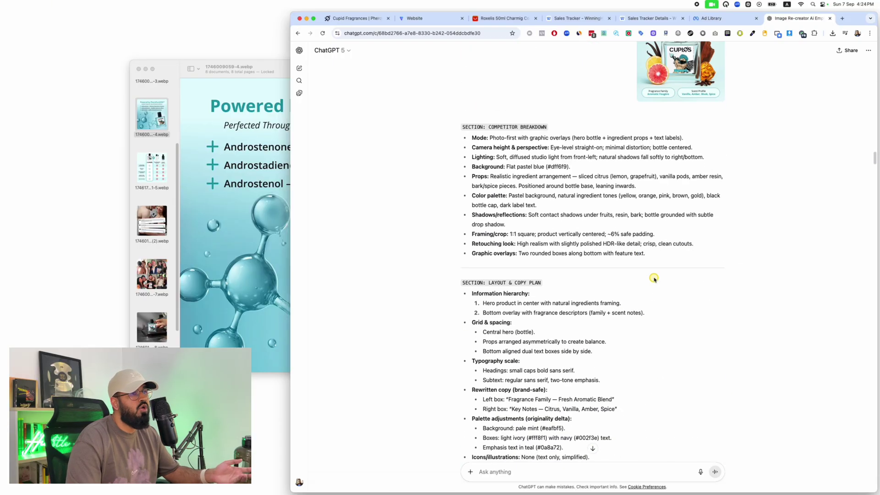
pyautogui.scroll(-6, 687, 220)
pyautogui.scroll(2, 715, 87)
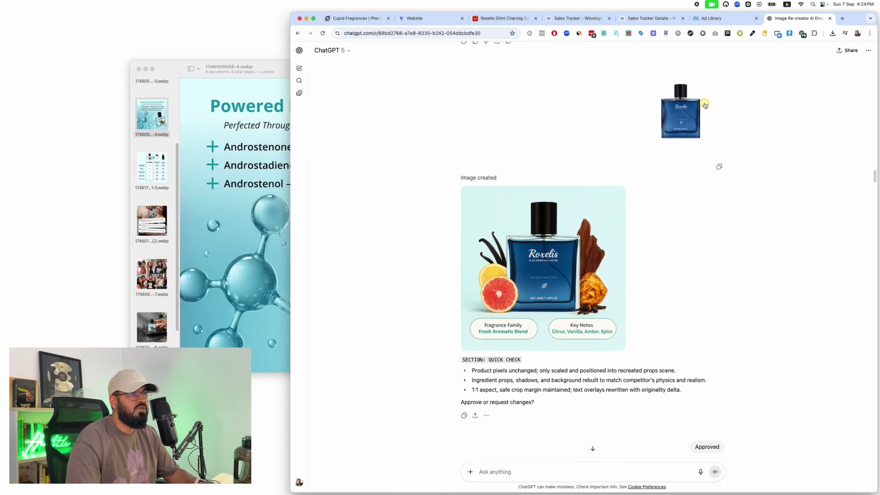
# Step: Review the molecule image's competitor breakdown, rewritten brand-safe copy and generation prompt in the conversation
pyautogui.scroll(-5, 703, 119)
pyautogui.scroll(-5, 716, 133)
pyautogui.scroll(2, 715, 133)
pyautogui.scroll(-5, 665, 137)
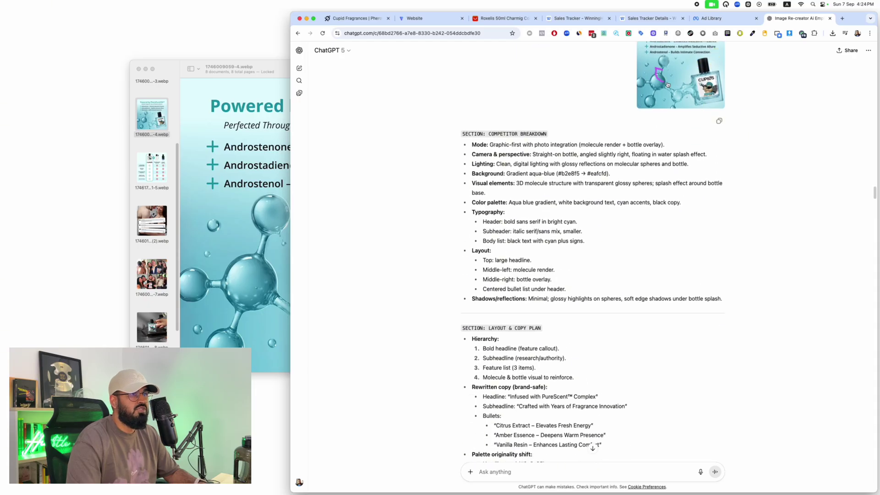
pyautogui.scroll(3, 642, 138)
pyautogui.scroll(-9, 665, 183)
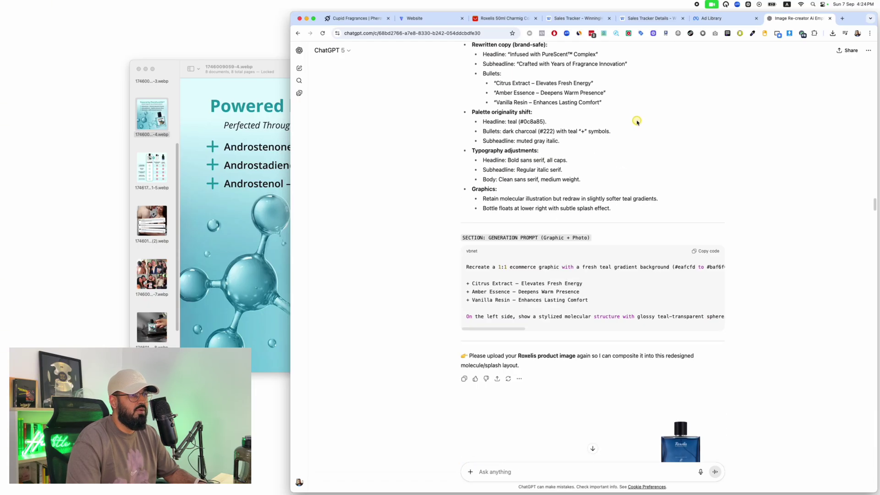
pyautogui.scroll(-10, 696, 219)
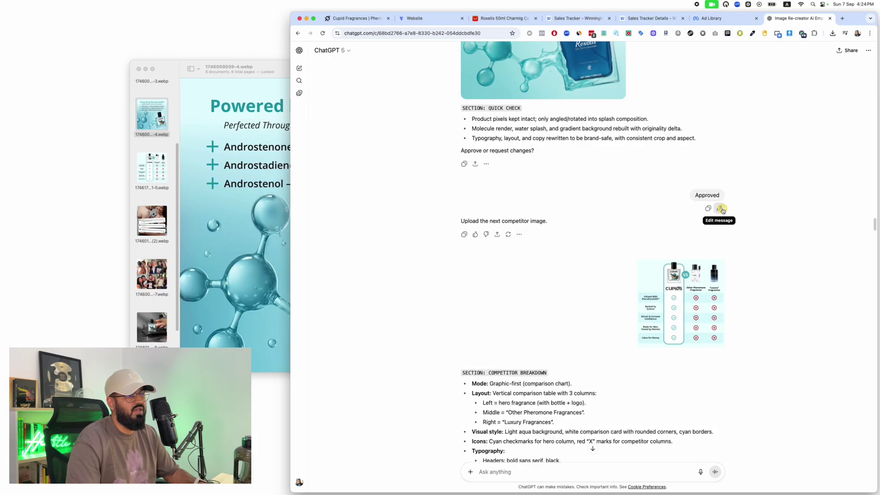
# Step: Examine the first Roxelis comparison chart and circle the Cupids original chart to compare the two
pyautogui.scroll(-15, 720, 219)
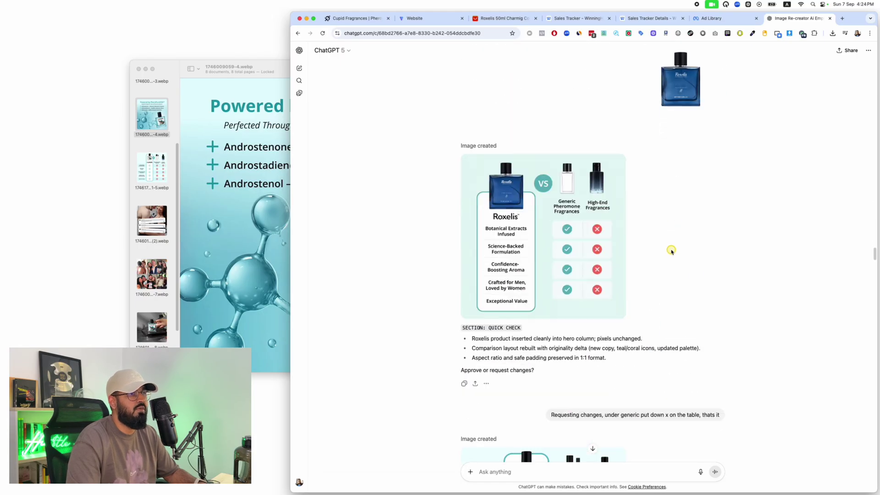
pyautogui.moveTo(615, 207)
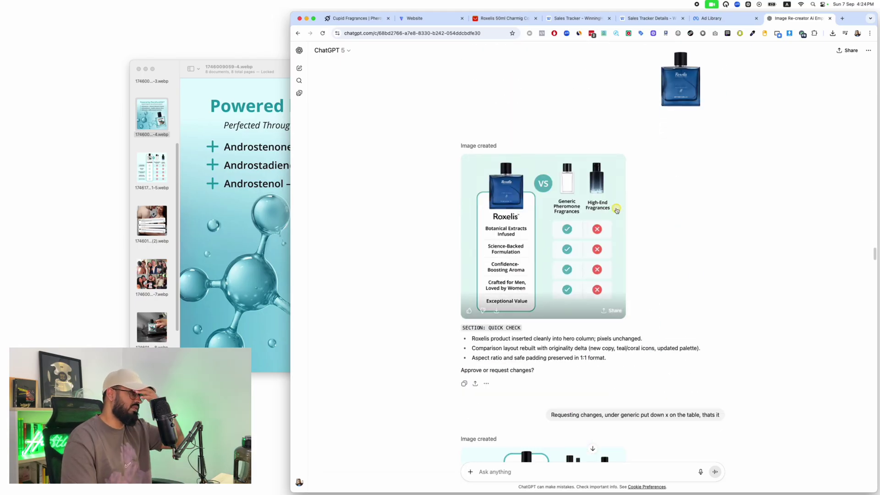
pyautogui.click(614, 205)
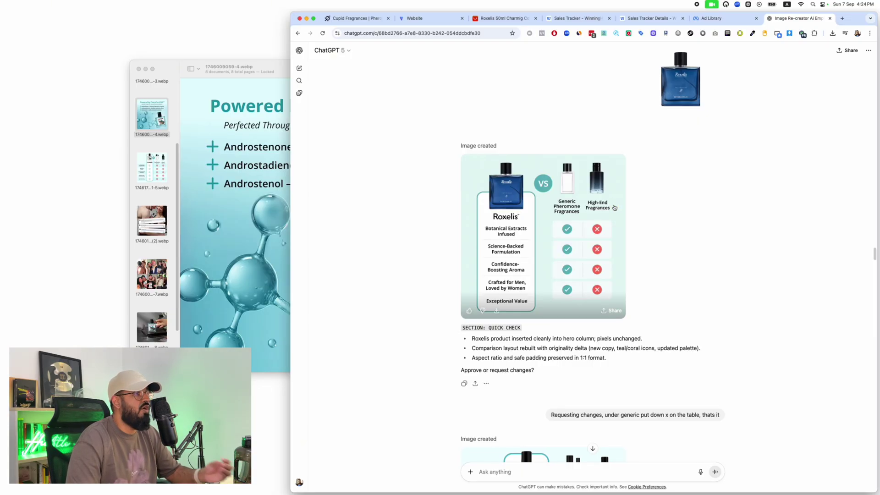
pyautogui.scroll(3, 615, 207)
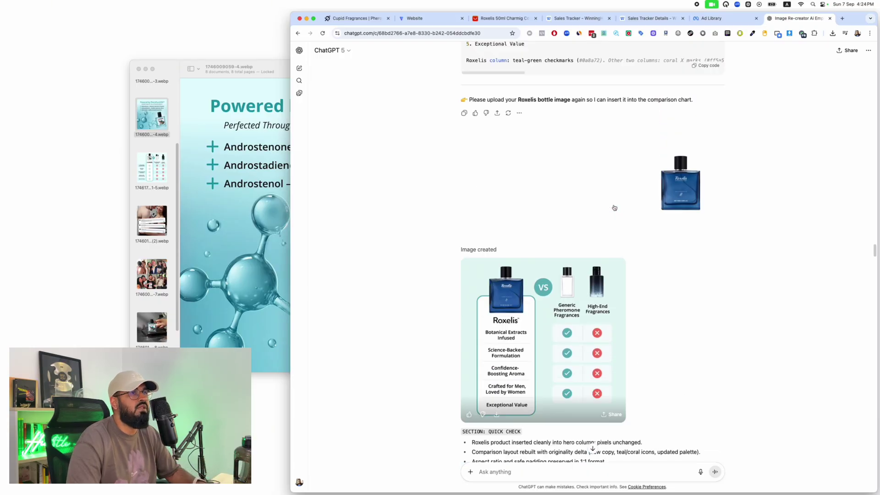
pyautogui.scroll(14, 614, 208)
pyautogui.moveTo(752, 151); pyautogui.dragTo(697, 143)
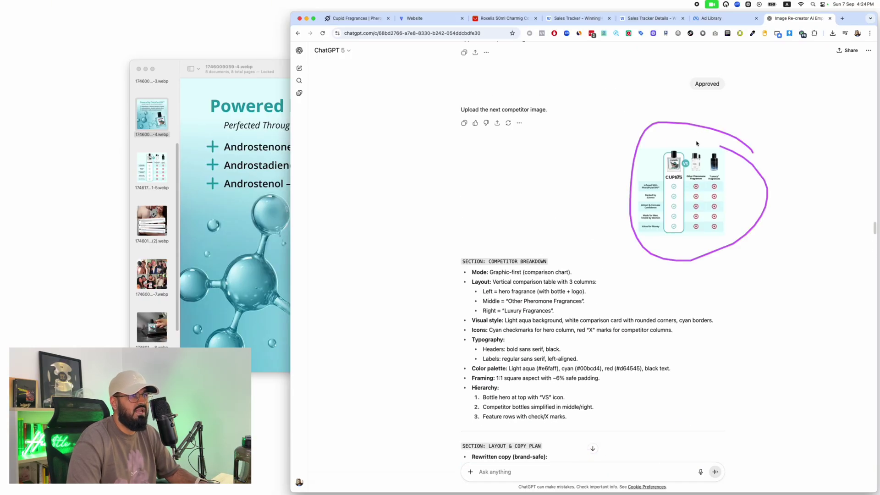
pyautogui.scroll(-15, 656, 229)
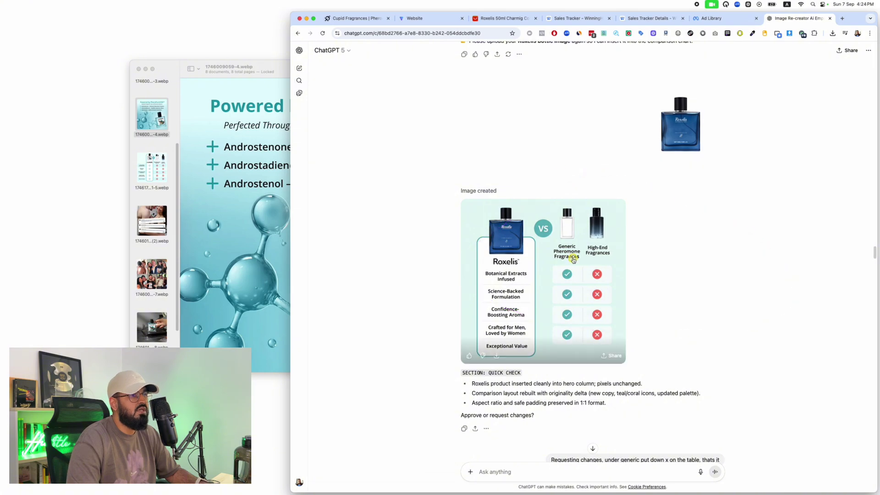
# Step: Review the comparison chart's revisions, from the request for X marks under generic to the smaller font size request
pyautogui.scroll(-5, 573, 261)
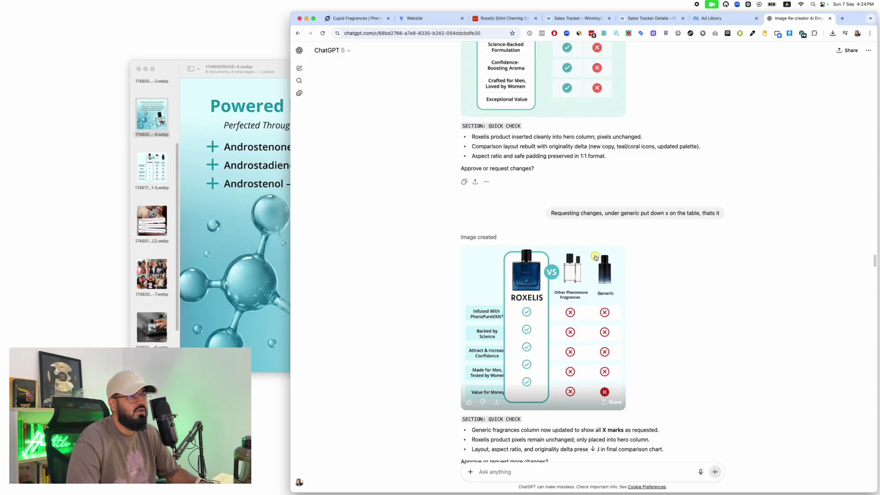
pyautogui.scroll(3, 686, 220)
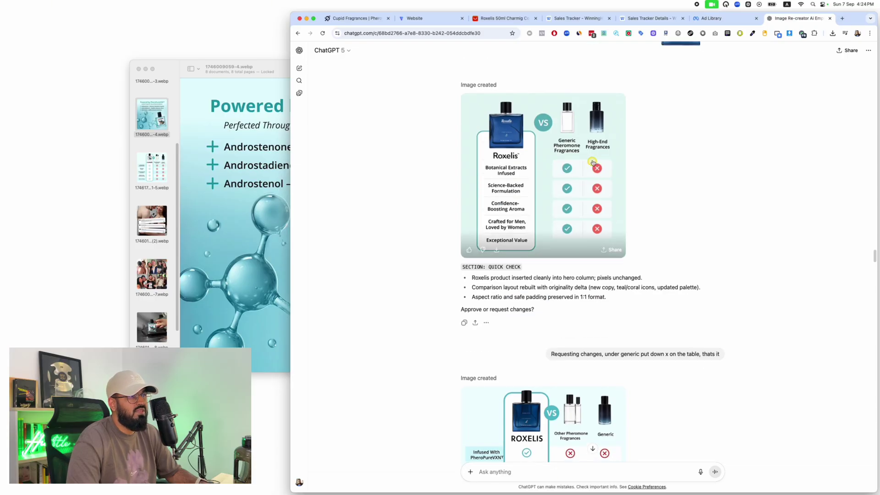
pyautogui.scroll(-4, 595, 250)
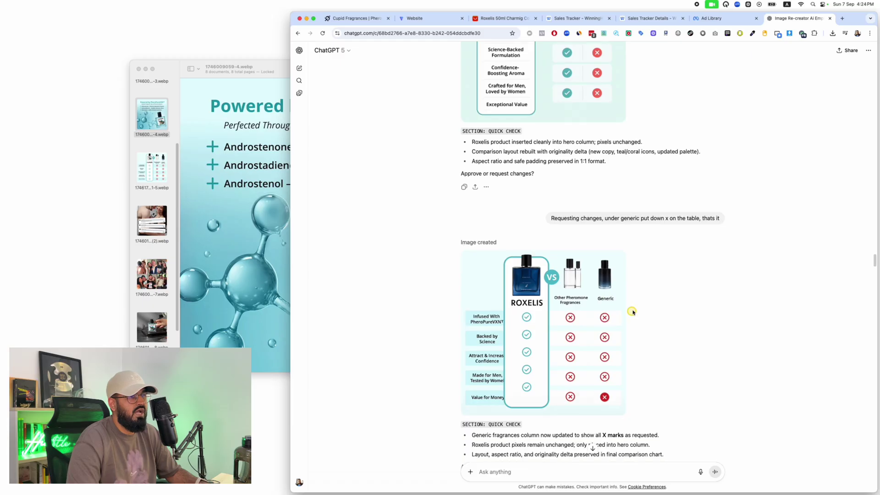
pyautogui.scroll(-2, 641, 248)
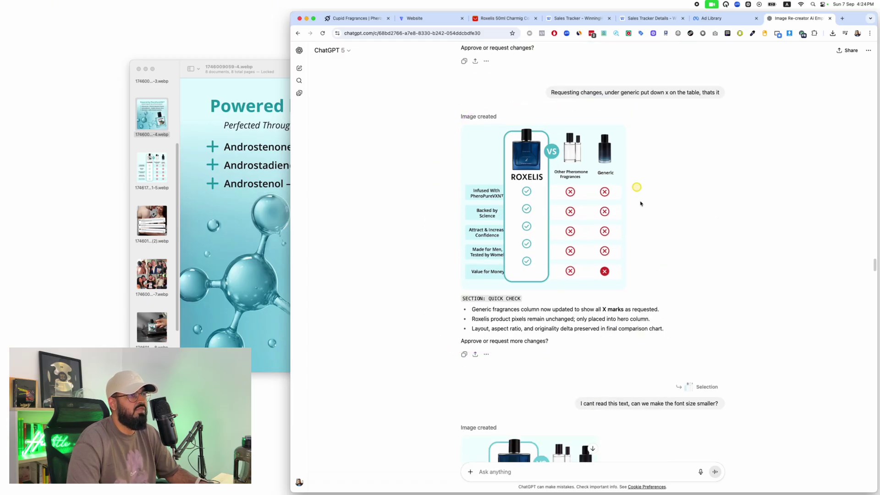
pyautogui.scroll(-8, 640, 202)
pyautogui.scroll(2, 637, 202)
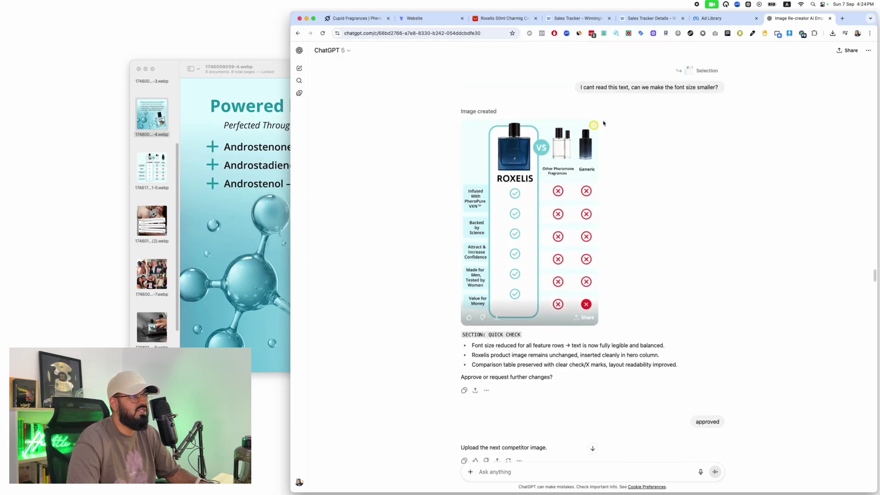
# Step: Review the couple testimonial image's brand-safe instruction and breakdown, and mark the generated Option A image of the smiling woman
pyautogui.scroll(-20, 640, 127)
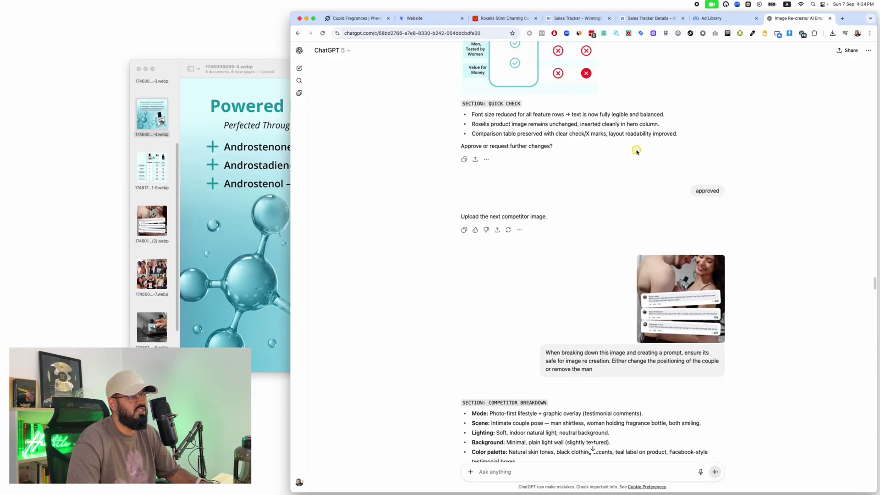
pyautogui.scroll(-6, 637, 150)
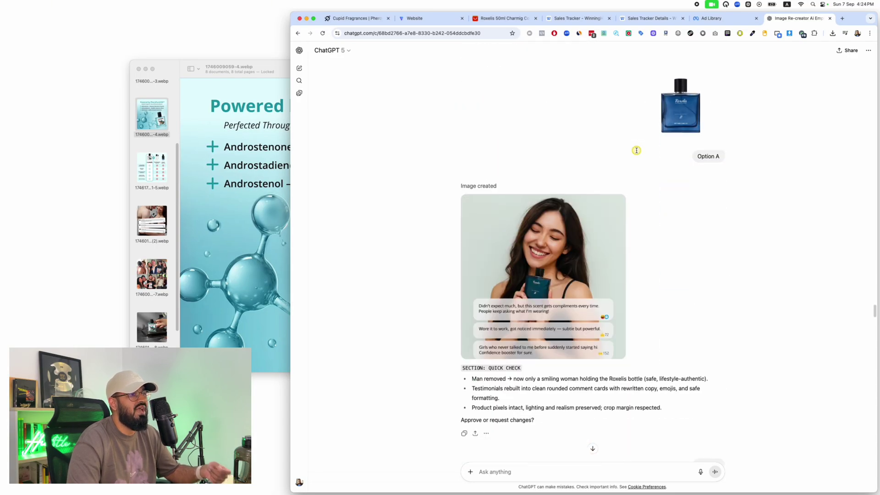
pyautogui.scroll(14, 639, 156)
pyautogui.scroll(5, 641, 161)
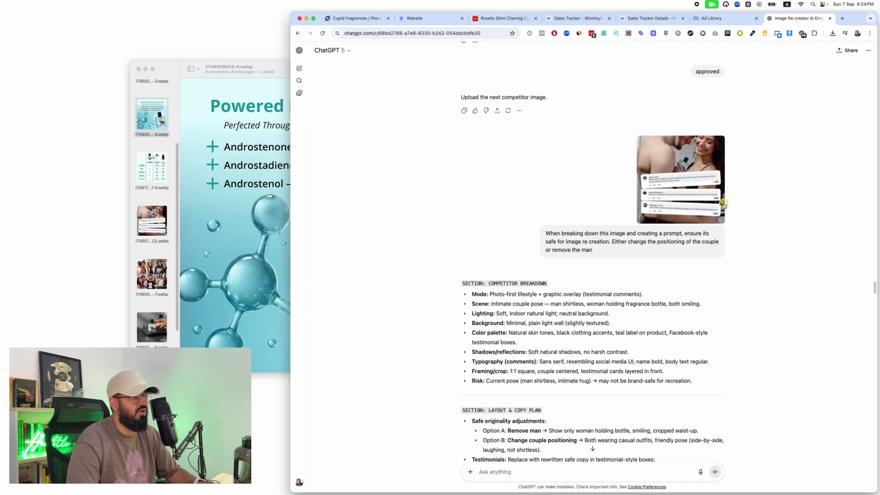
pyautogui.scroll(-15, 723, 208)
pyautogui.scroll(-3, 724, 208)
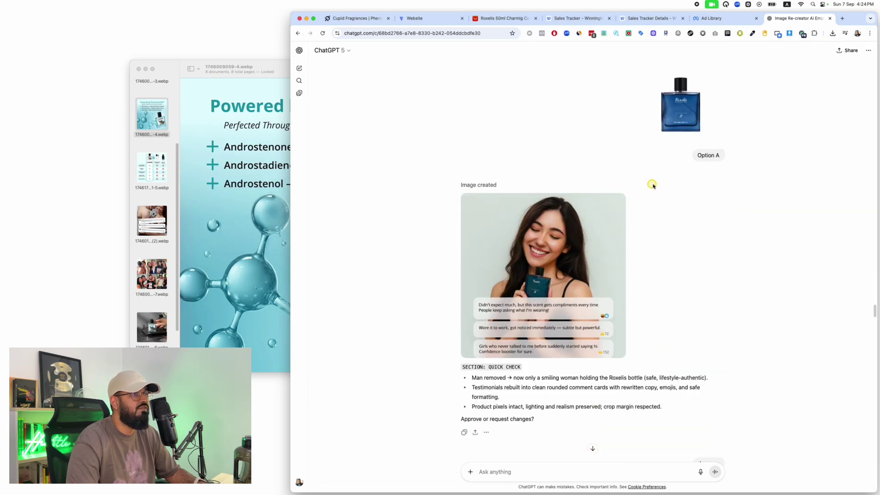
pyautogui.moveTo(644, 188)
pyautogui.mouseDown()
pyautogui.moveTo(396, 382)
pyautogui.moveTo(692, 415)
pyautogui.mouseUp()
# Step: Mark the Cupids couples collage and the recreated six-couple Roxelis collage to compare them
pyautogui.scroll(-7, 673, 215)
pyautogui.scroll(-3, 677, 235)
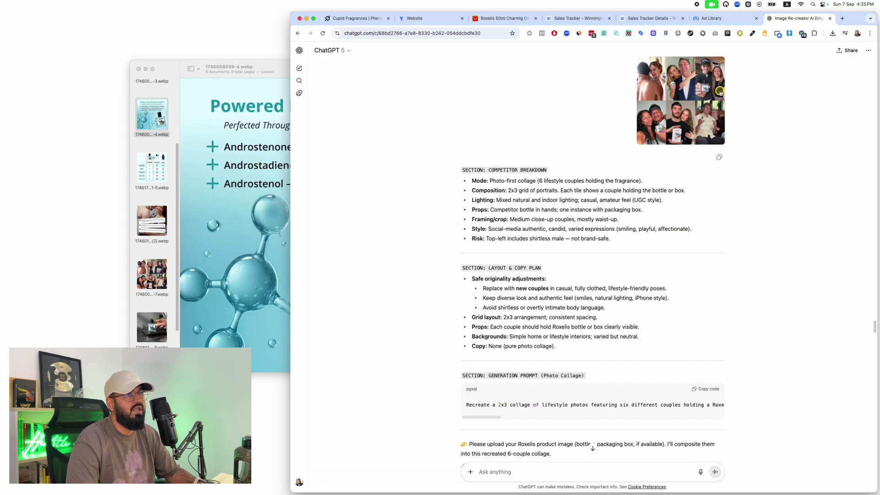
pyautogui.scroll(1, 720, 91)
pyautogui.moveTo(749, 103)
pyautogui.mouseDown()
pyautogui.moveTo(666, 106)
pyautogui.moveTo(759, 199)
pyautogui.mouseUp()
pyautogui.scroll(-4, 676, 232)
pyautogui.scroll(11, 676, 232)
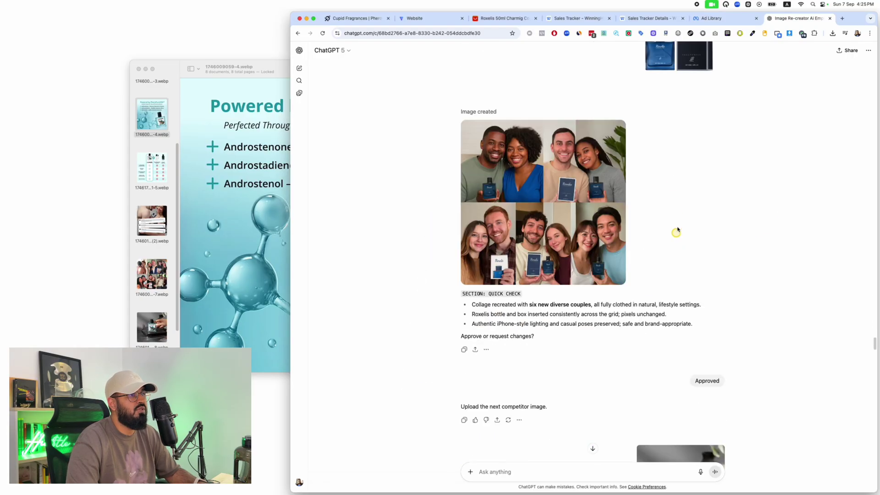
pyautogui.moveTo(664, 120)
pyautogui.mouseDown()
pyautogui.moveTo(477, 106)
pyautogui.moveTo(682, 285)
pyautogui.mouseUp()
# Step: Mark the Cupids lifestyle photo on the black stone tray and look through its breakdown and recreation
pyautogui.scroll(-8, 691, 183)
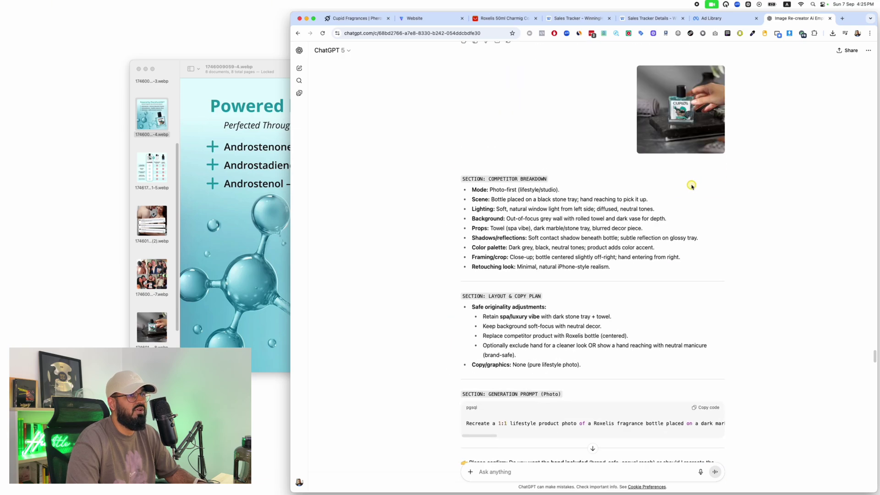
pyautogui.moveTo(750, 60)
pyautogui.mouseDown()
pyautogui.moveTo(722, 170)
pyautogui.moveTo(422, 305)
pyautogui.mouseUp()
pyautogui.scroll(-10, 703, 172)
pyautogui.scroll(-10, 626, 235)
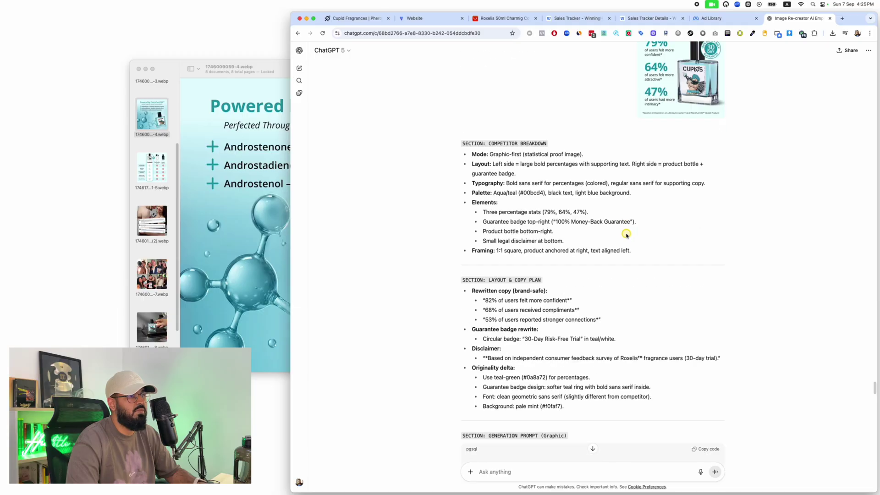
# Step: Circle the Cupids percentage statistics image and its Roxelis recreation with the 30-Day Risk-Free Trial badge to compare them
pyautogui.scroll(10, 626, 234)
pyautogui.moveTo(715, 160)
pyautogui.mouseDown()
pyautogui.moveTo(613, 173)
pyautogui.moveTo(766, 254)
pyautogui.moveTo(746, 138)
pyautogui.mouseUp()
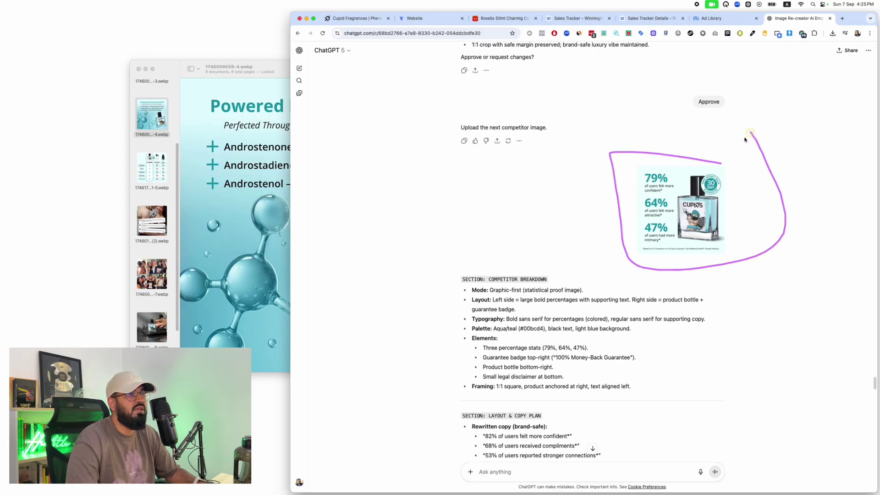
pyautogui.scroll(-10, 662, 281)
pyautogui.scroll(-10, 662, 280)
pyautogui.moveTo(648, 247)
pyautogui.mouseDown()
pyautogui.moveTo(499, 244)
pyautogui.moveTo(645, 295)
pyautogui.mouseUp()
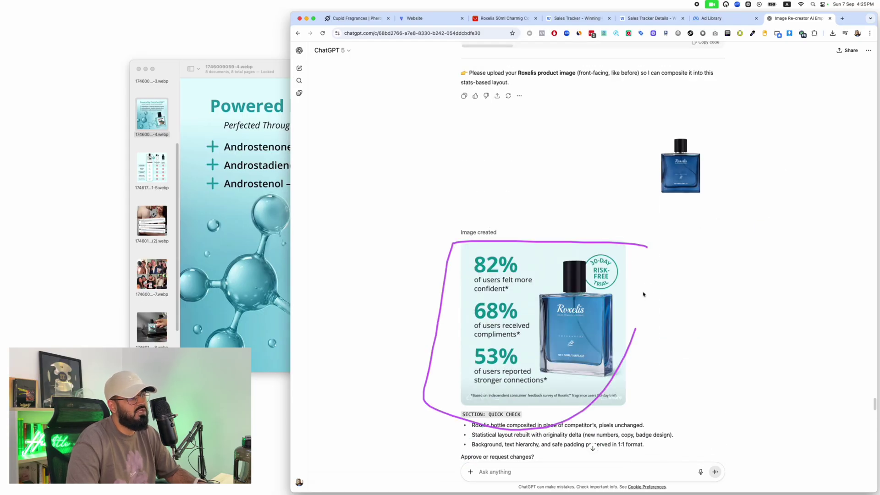
# Step: Circle the Cupids floating bottle and open box image and view its tilted Roxelis recreation in the clouds
pyautogui.scroll(-10, 642, 284)
pyautogui.scroll(-3, 639, 274)
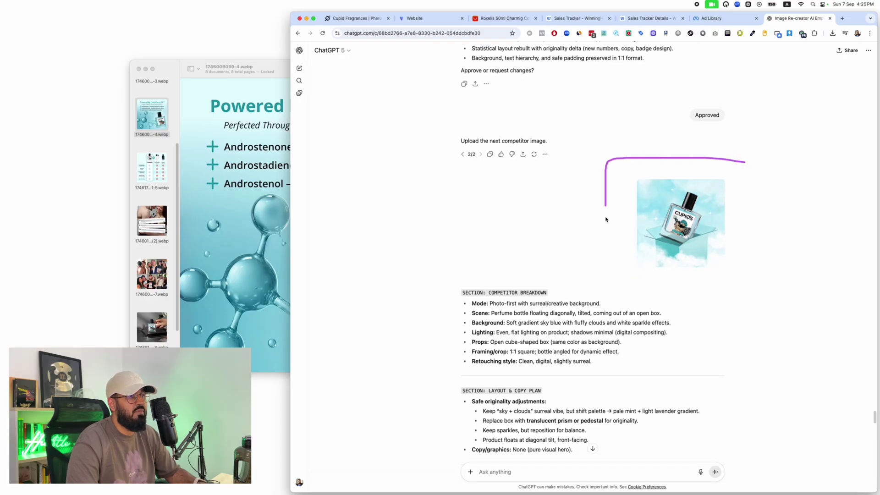
pyautogui.moveTo(606, 220)
pyautogui.mouseDown()
pyautogui.moveTo(739, 309)
pyautogui.moveTo(723, 238)
pyautogui.moveTo(682, 286)
pyautogui.mouseUp()
pyautogui.scroll(10, 651, 261)
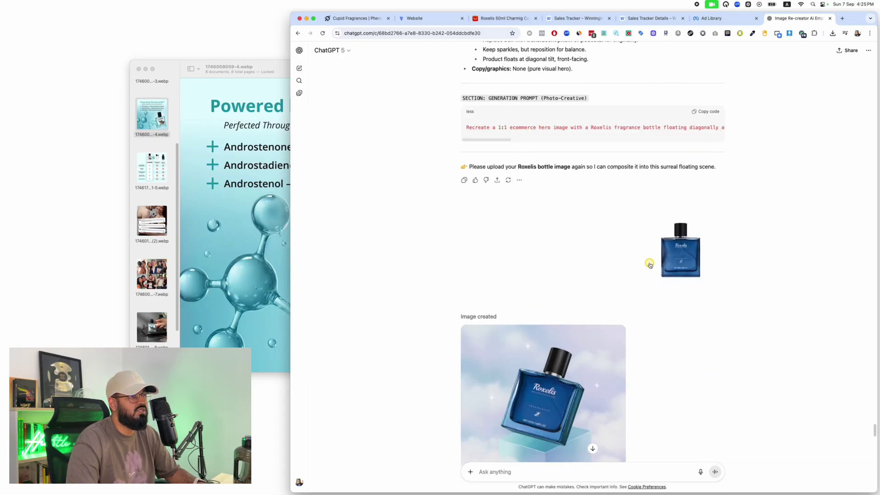
pyautogui.scroll(-3, 649, 261)
# Step: Mark the Cupids pedestal and halo image and circle its Roxelis recreation with the mint-to-lavender background
pyautogui.scroll(10, 719, 260)
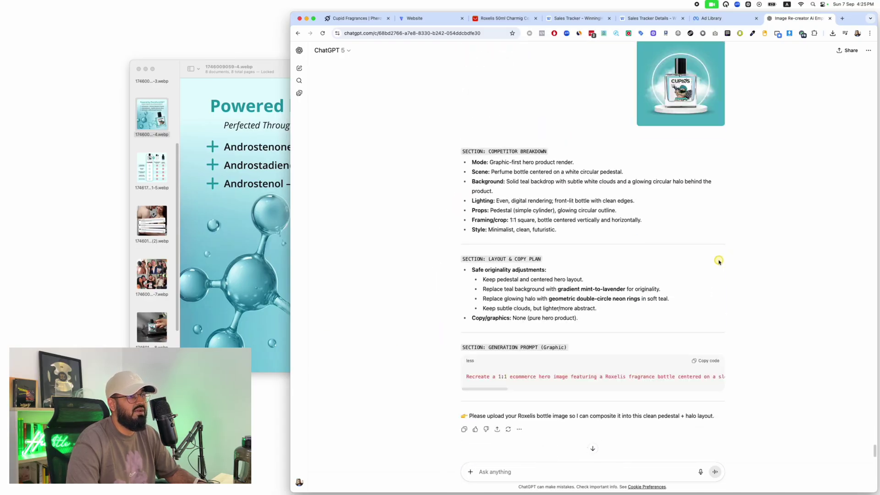
pyautogui.moveTo(730, 196); pyautogui.dragTo(736, 207)
pyautogui.scroll(-6, 669, 248)
pyautogui.scroll(-5, 669, 248)
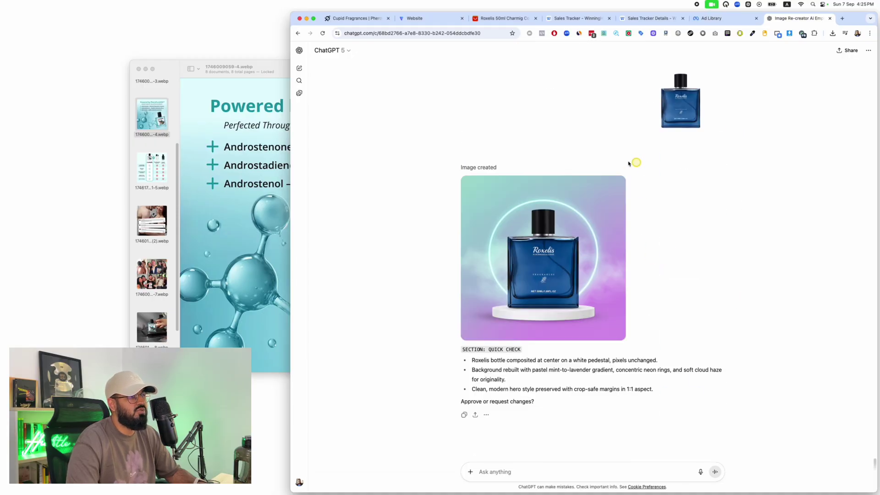
pyautogui.moveTo(635, 163); pyautogui.dragTo(536, 188)
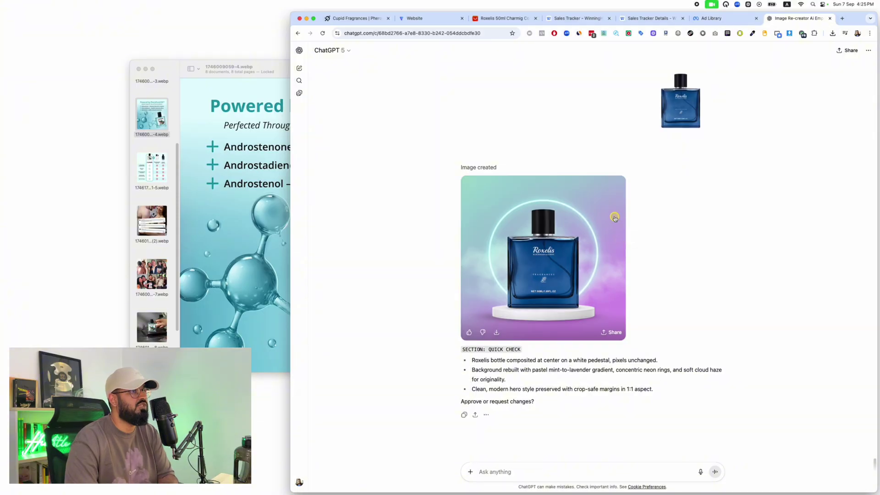
# Step: Go back to the Roxelis floating bottle image above the translucent pedestal and mark it for a second look
pyautogui.scroll(8, 617, 213)
pyautogui.scroll(4, 712, 208)
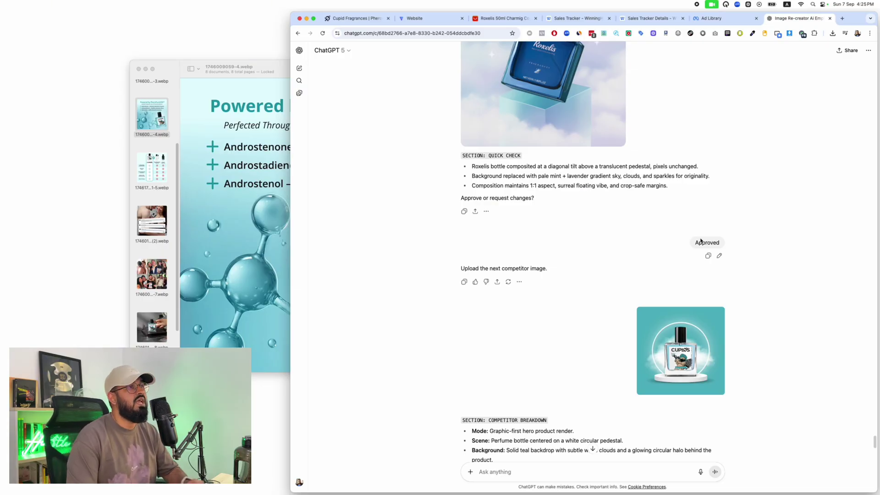
pyautogui.scroll(5, 696, 87)
pyautogui.moveTo(586, 157); pyautogui.dragTo(495, 153)
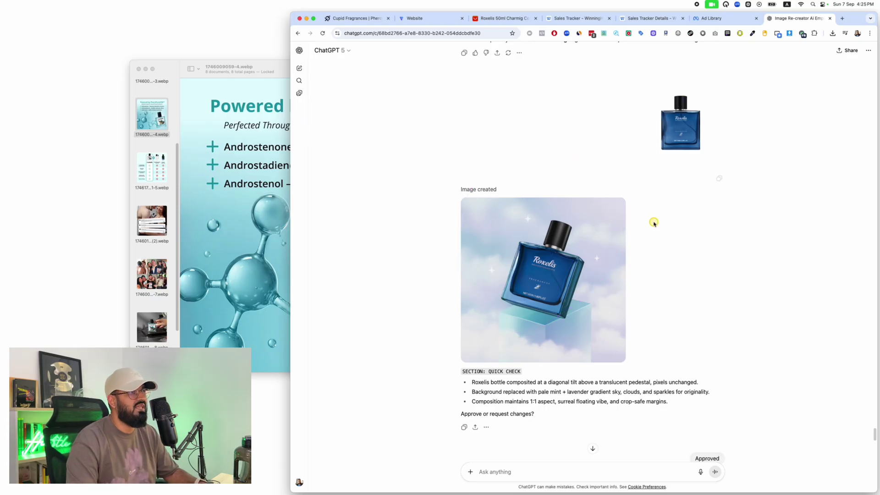
# Step: Open the Cupids product page, switch to the Roxelis page in the website builder, and review it down to the Why Roxelis section
pyautogui.click(355, 18)
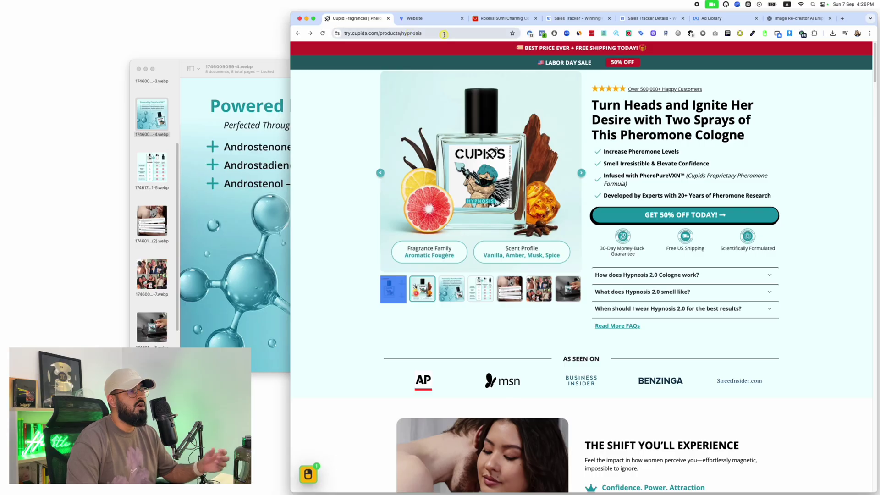
pyautogui.click(425, 19)
pyautogui.scroll(-15, 830, 226)
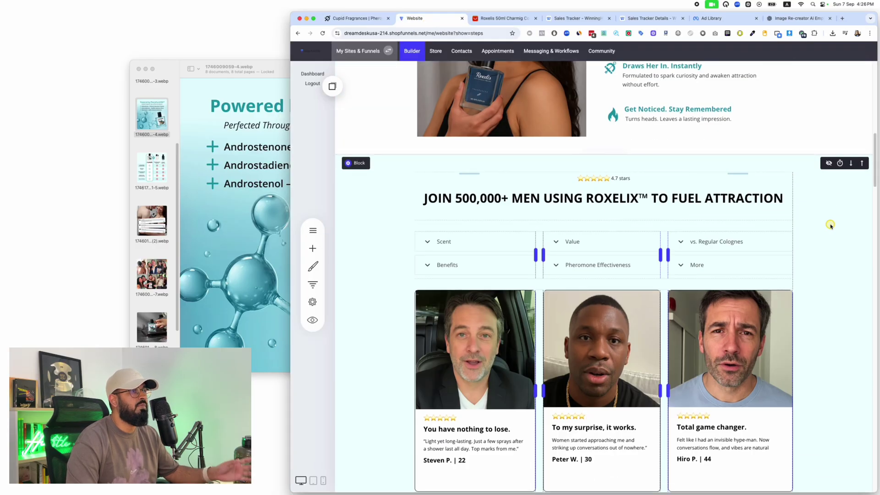
pyautogui.scroll(-20, 829, 226)
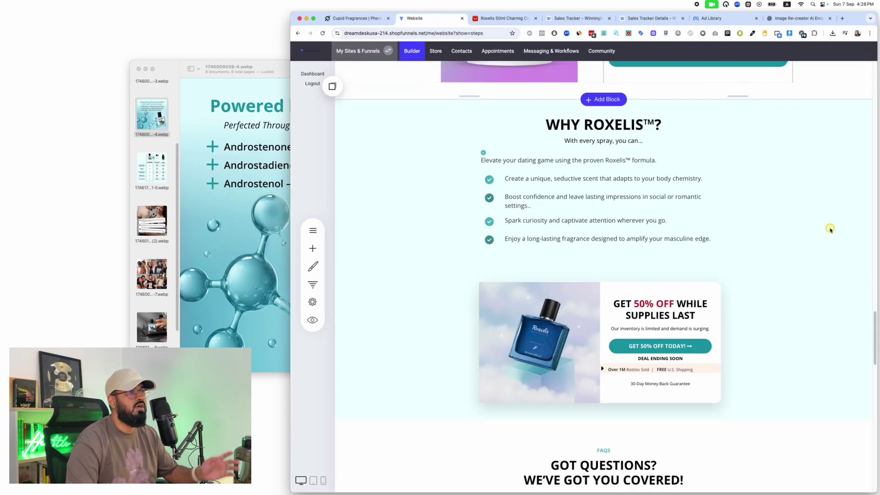
# Step: Compare the hero section and sale banners of the Cupids product page with those at the start of the Roxelis page
pyautogui.click(355, 18)
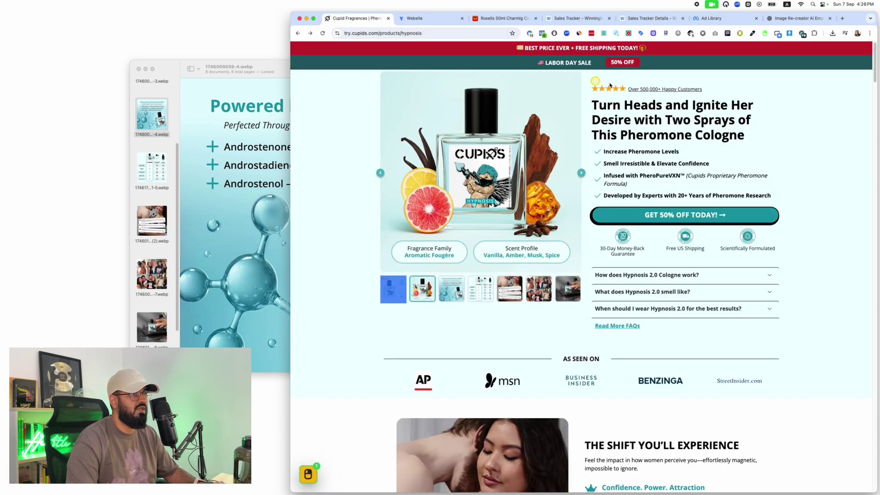
pyautogui.moveTo(677, 53)
pyautogui.mouseDown()
pyautogui.moveTo(278, 74)
pyautogui.moveTo(796, 69)
pyautogui.mouseUp()
pyautogui.click(425, 19)
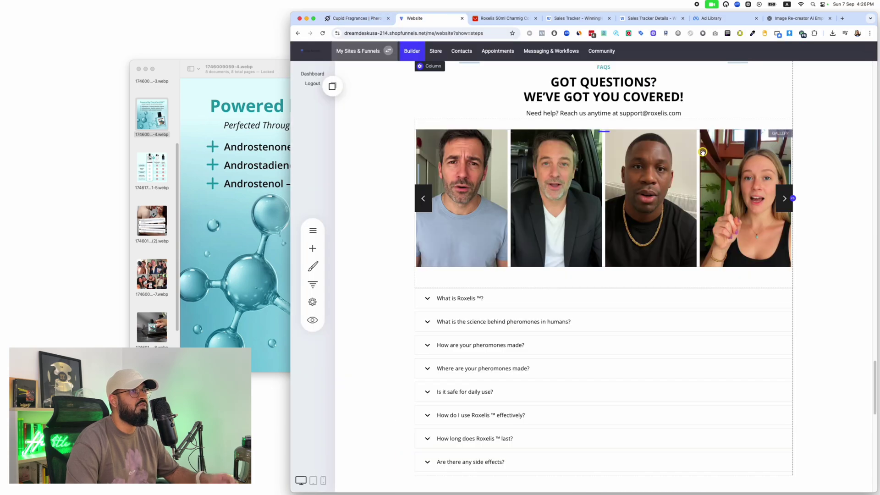
pyautogui.scroll(10, 702, 152)
pyautogui.scroll(15, 702, 152)
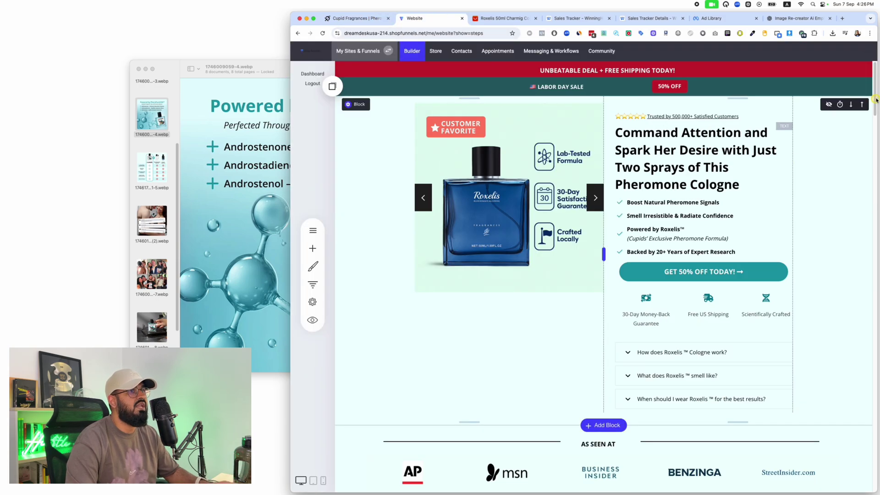
pyautogui.moveTo(702, 152)
pyautogui.mouseDown()
pyautogui.moveTo(436, 75)
pyautogui.moveTo(807, 98)
pyautogui.mouseUp()
# Step: Compare the Roxelis page's sections below the hero with the Cupids page's customer testimonial section
pyautogui.scroll(-10, 762, 171)
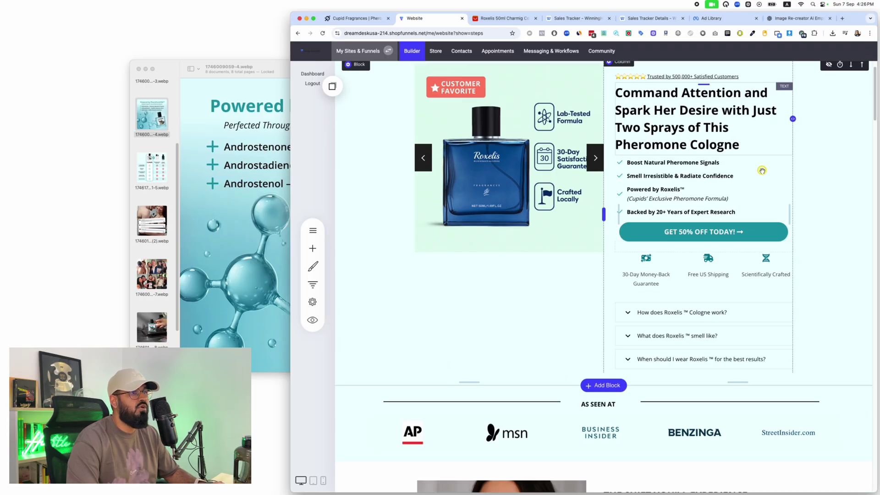
pyautogui.scroll(-12, 762, 171)
pyautogui.hotkey('ctrl', 'shift', 'Tab')
pyautogui.scroll(-6, 762, 171)
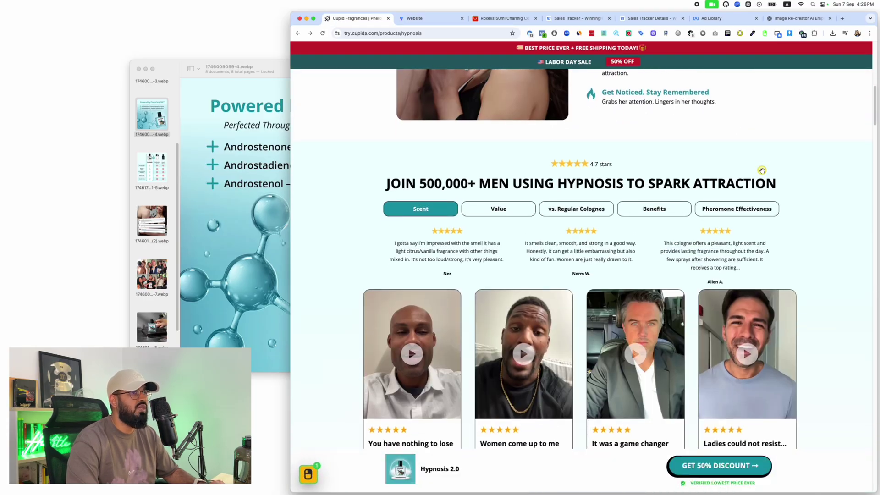
pyautogui.hotkey('ctrl', 'Tab')
# Step: Continue down both sales pages to view the Roxelis fragrance comparison table and the What Is Roxelis section
pyautogui.press('super+1')
pyautogui.scroll(-6, 762, 170)
pyautogui.press('super+2')
pyautogui.scroll(-10, 762, 170)
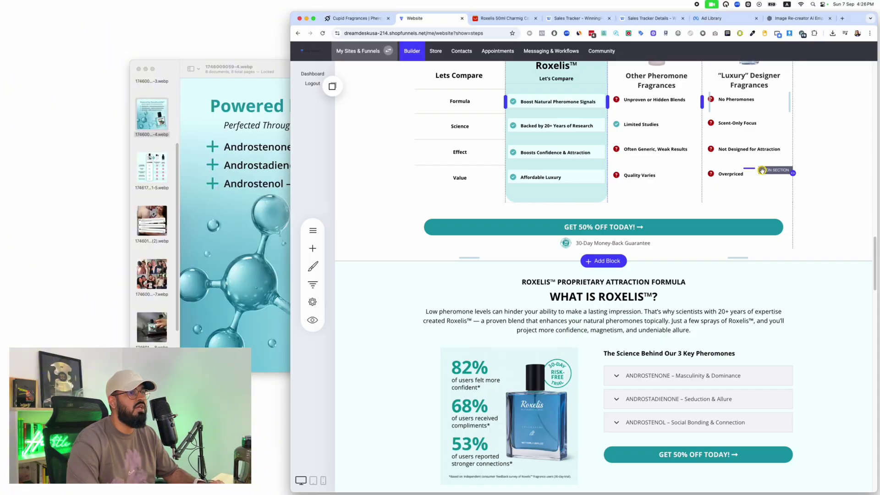
# Step: View the Cupids Try for 30 Days section, and mark the percentage statistics and glowing-ring bottle images on the Roxelis page
pyautogui.press('super+1')
pyautogui.scroll(-8, 762, 170)
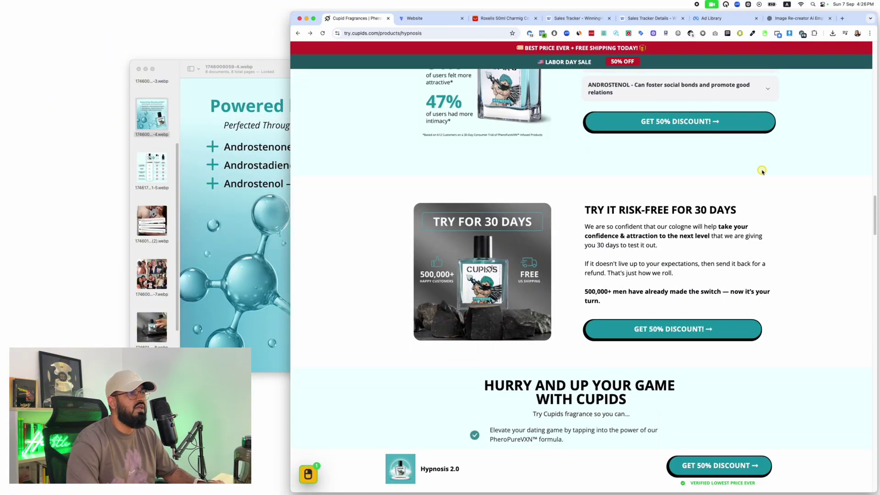
pyautogui.press('super+2')
pyautogui.scroll(-5, 762, 171)
pyautogui.scroll(10, 762, 171)
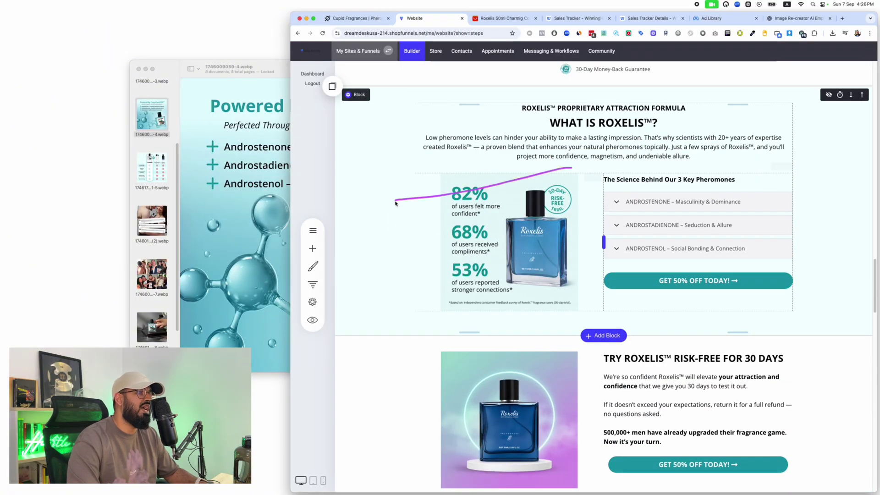
pyautogui.scroll(-3, 561, 220)
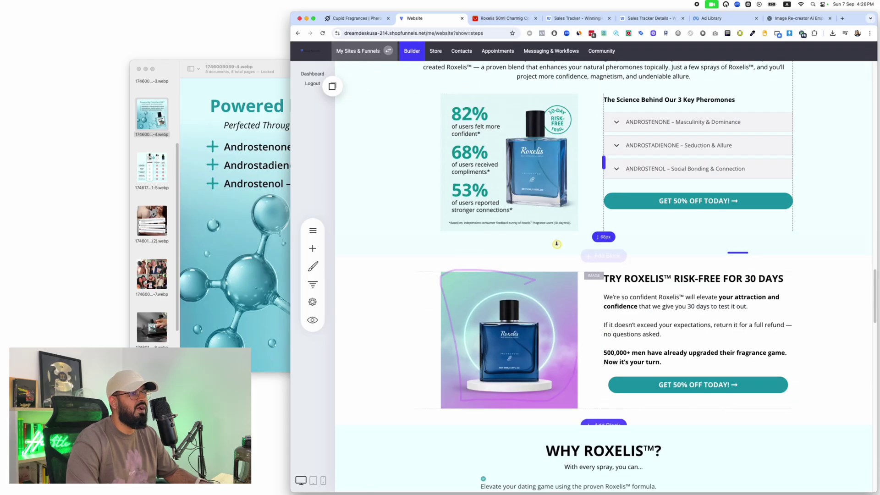
# Step: Circle the Cupids percentage statistics image, mark its Roxelis counterpart, and circle the Roxelis glowing-ring bottle image
pyautogui.press('super+1')
pyautogui.scroll(5, 557, 244)
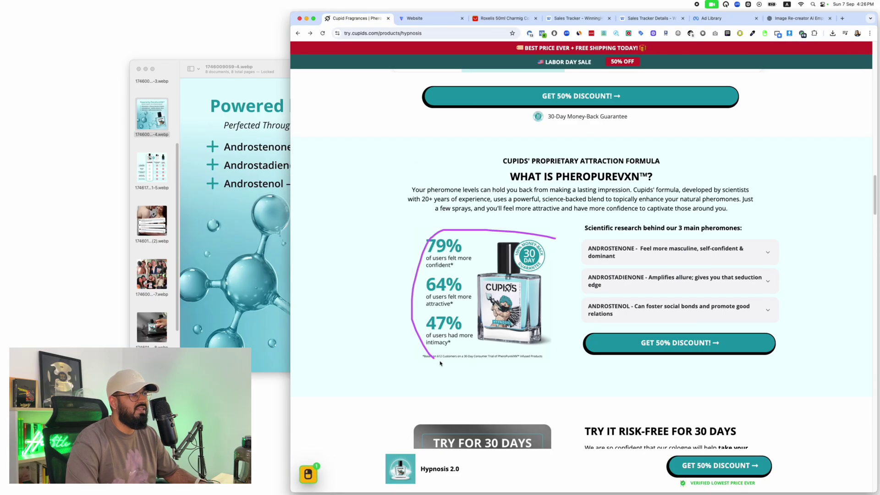
pyautogui.press('super+2')
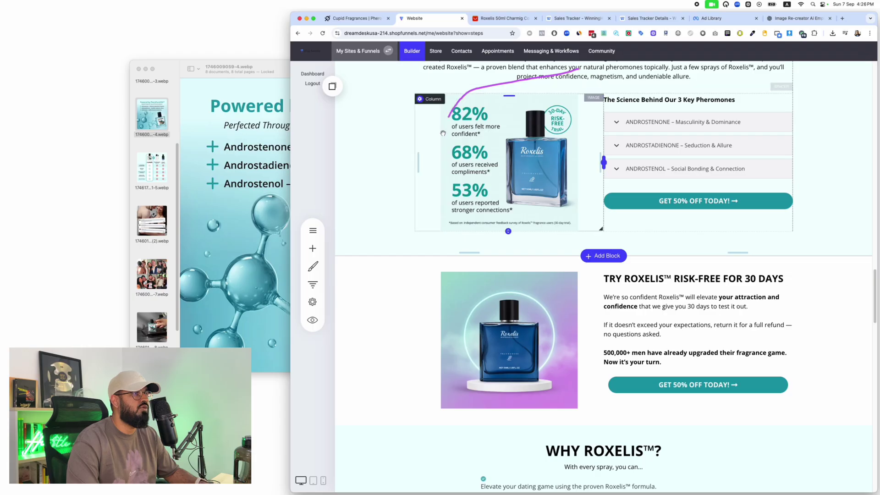
pyautogui.scroll(-2, 569, 123)
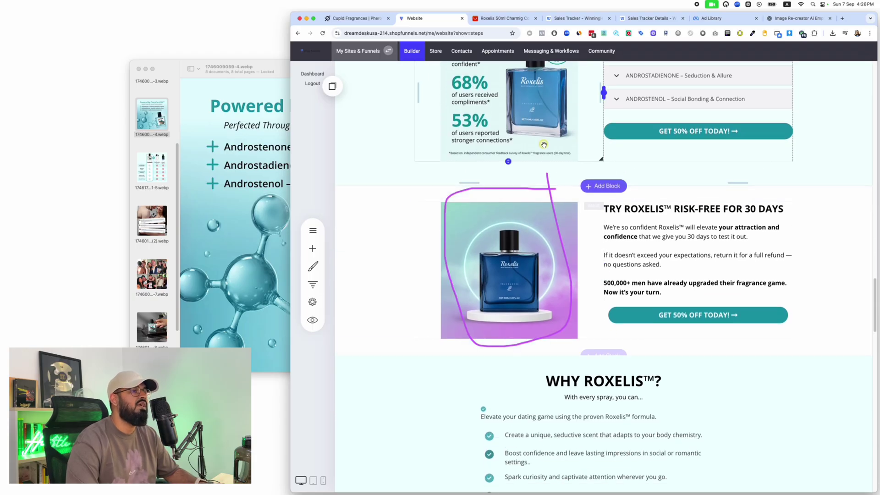
# Step: Compare the Cupids FAQ section with the lower part of the Roxelis page, down to its customer reviews and footer
pyautogui.press('super+1')
pyautogui.scroll(-10, 544, 145)
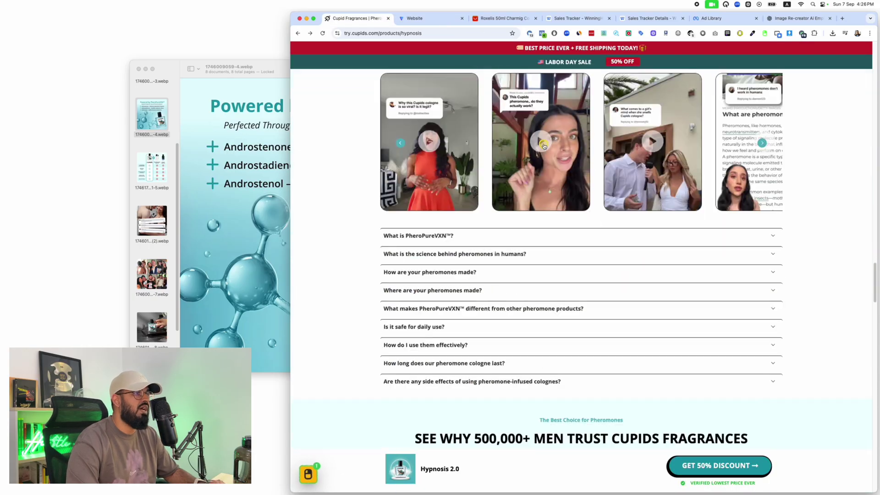
pyautogui.press('super+2')
pyautogui.scroll(-1, 544, 144)
pyautogui.scroll(-20, 544, 145)
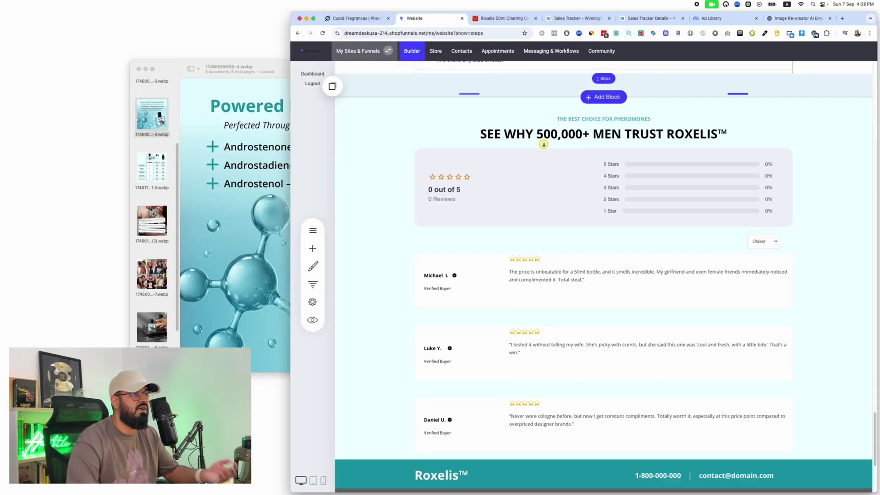
# Step: Return to the start of both sales pages and compare the main Roxelis and Cupids product images again
pyautogui.scroll(8, 544, 144)
pyautogui.scroll(20, 544, 144)
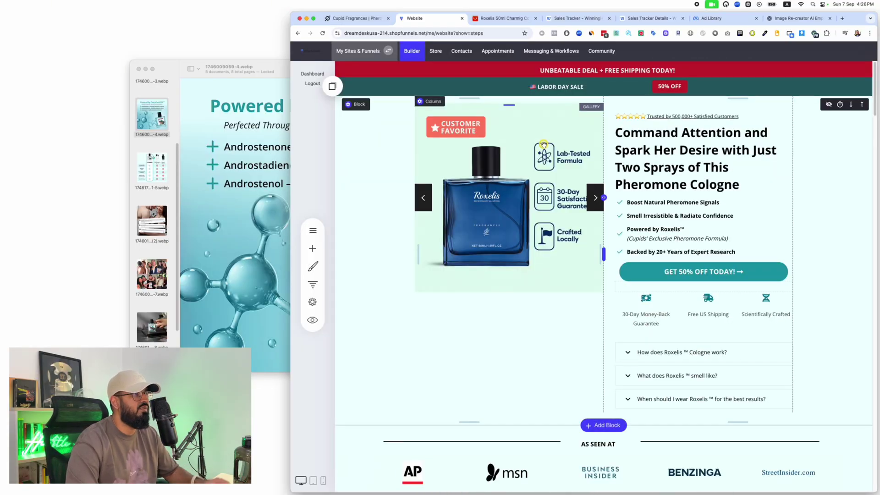
pyautogui.press('super+1')
pyautogui.scroll(15, 542, 153)
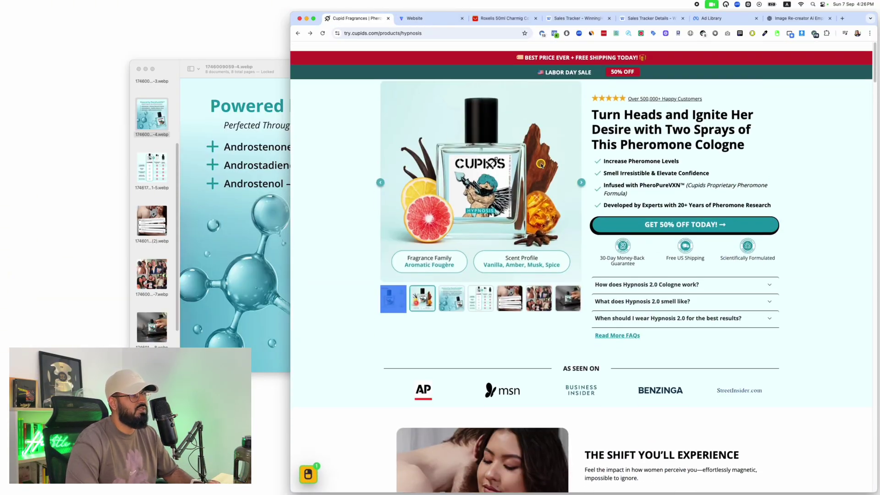
pyautogui.press('super+2')
# Step: Switch back to the ChatGPT image re-creator chat and go back through it to the revised Roxelis comparison chart
pyautogui.click(798, 19)
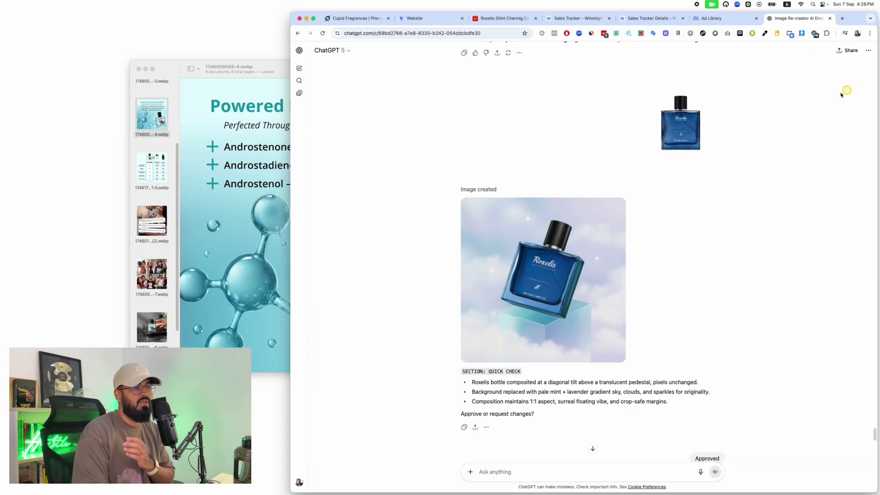
pyautogui.scroll(10, 795, 110)
pyautogui.scroll(20, 796, 110)
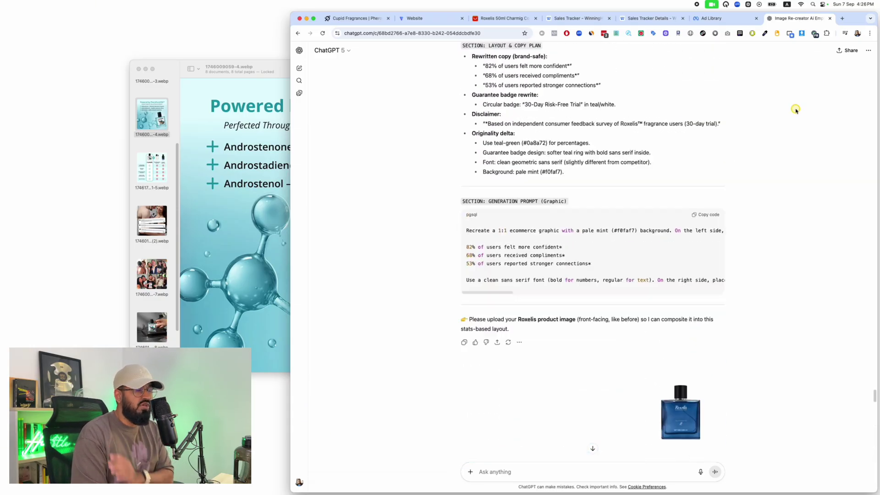
pyautogui.scroll(-15, 796, 110)
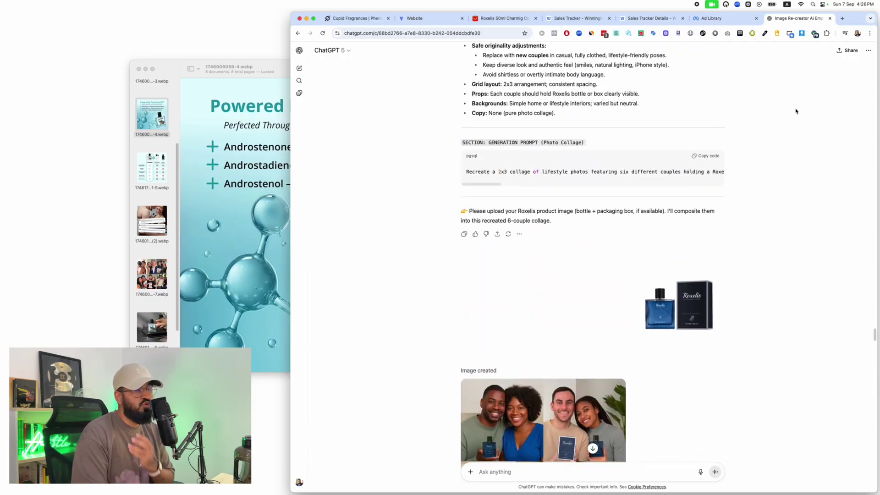
pyautogui.scroll(20, 796, 111)
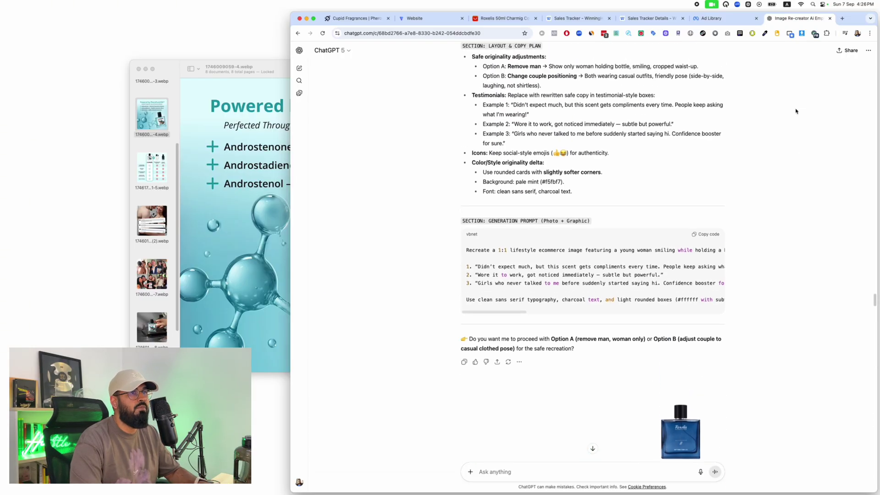
pyautogui.scroll(15, 746, 124)
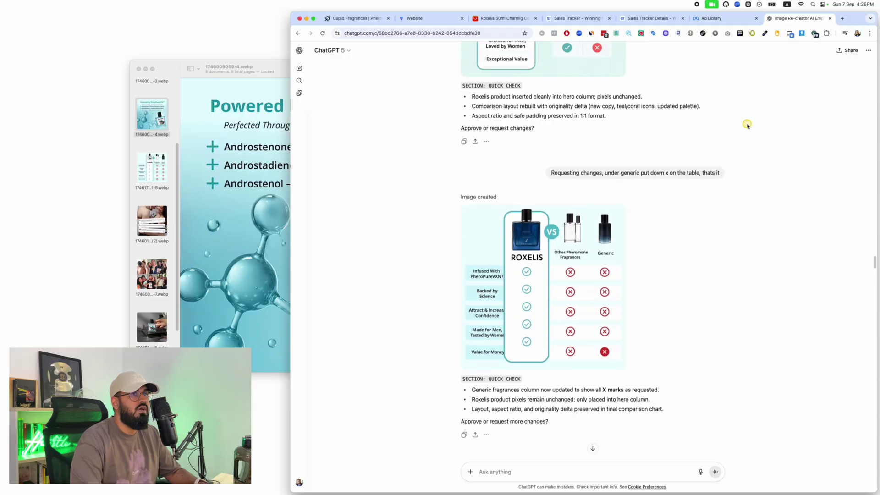
# Step: Review the comparison chart's breakdown, copy plan and bottle upload request, and mark its generated Roxelis image
pyautogui.moveTo(688, 233); pyautogui.dragTo(658, 234)
pyautogui.scroll(-3, 659, 234)
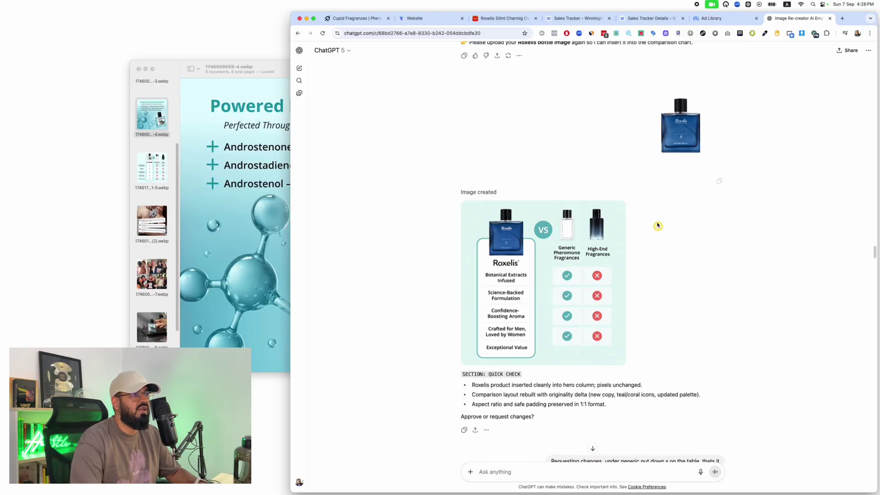
pyautogui.scroll(-15, 652, 202)
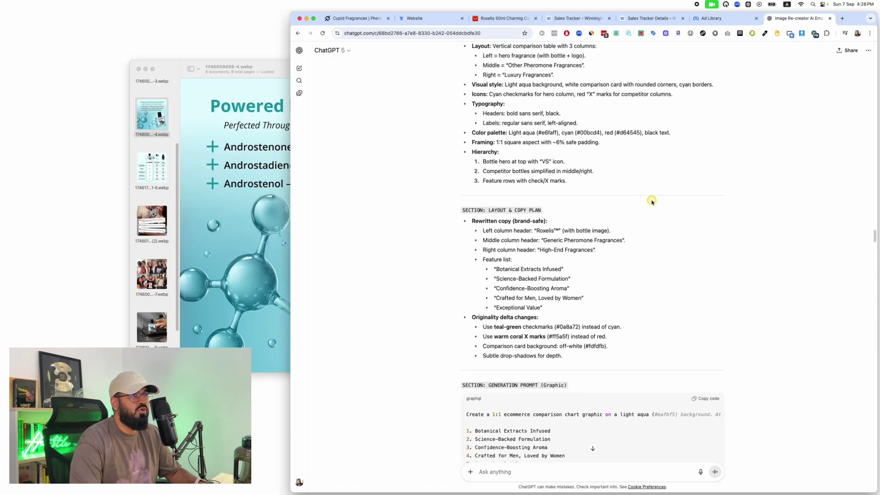
pyautogui.moveTo(705, 190)
pyautogui.mouseDown()
pyautogui.moveTo(615, 231)
pyautogui.moveTo(685, 149)
pyautogui.mouseUp()
pyautogui.scroll(-8, 664, 184)
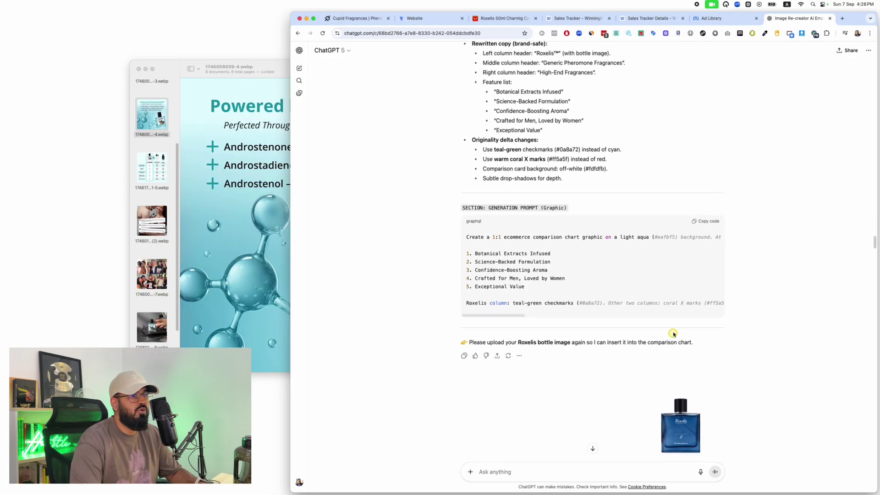
pyautogui.moveTo(673, 333); pyautogui.dragTo(755, 378)
pyautogui.scroll(-20, 683, 386)
pyautogui.moveTo(612, 86)
pyautogui.mouseDown()
pyautogui.moveTo(540, 436)
pyautogui.moveTo(663, 250)
pyautogui.mouseUp()
# Step: Mark the Infused with Purescent Complex molecule image and compare it with the Cupids Powered by PheroPureVXN original and its breakdown
pyautogui.scroll(-20, 640, 196)
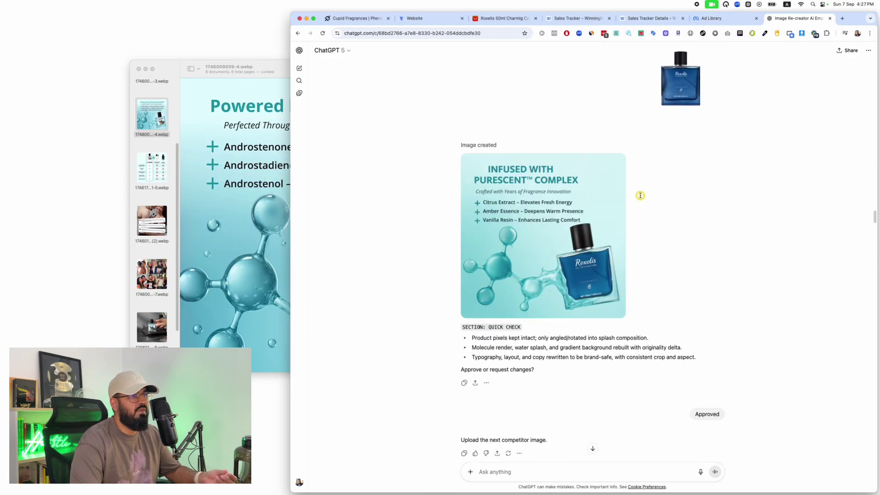
pyautogui.scroll(-10, 640, 197)
pyautogui.moveTo(531, 79); pyautogui.dragTo(487, 135)
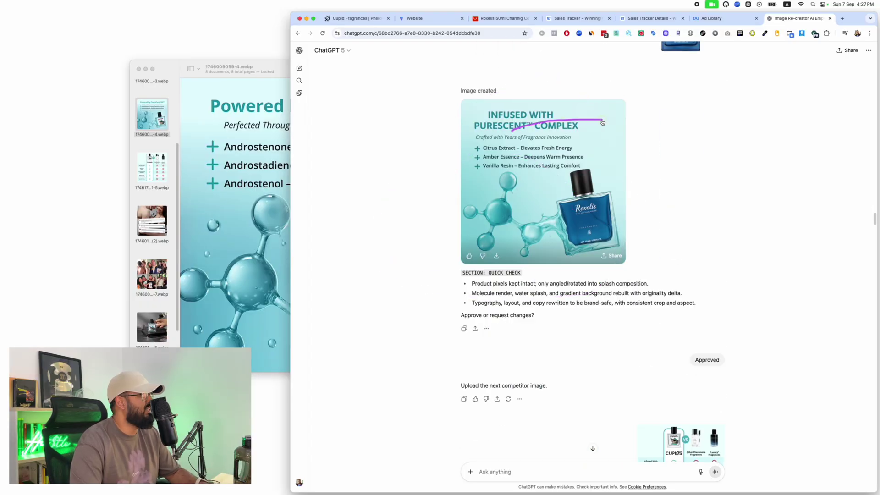
pyautogui.scroll(20, 603, 123)
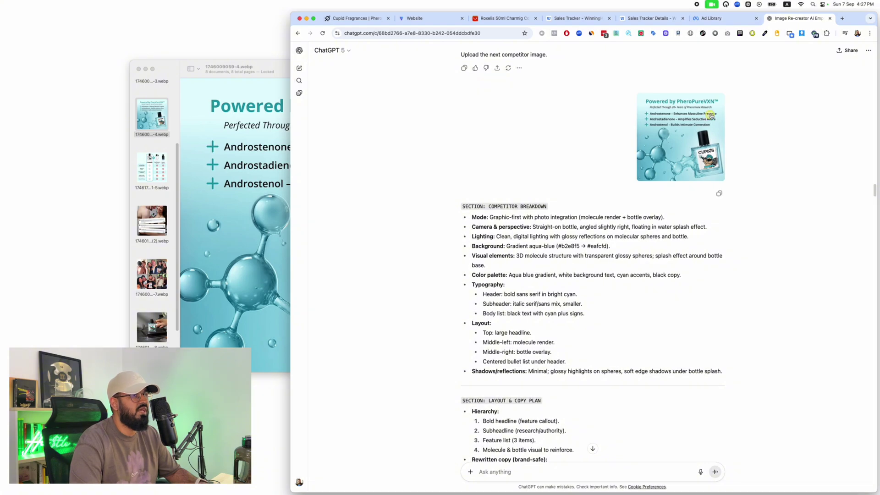
pyautogui.scroll(-20, 666, 94)
pyautogui.moveTo(684, 80)
pyautogui.mouseDown()
pyautogui.moveTo(615, 244)
pyautogui.moveTo(644, 109)
pyautogui.moveTo(452, 167)
pyautogui.moveTo(527, 75)
pyautogui.mouseUp()
pyautogui.scroll(-3, 644, 108)
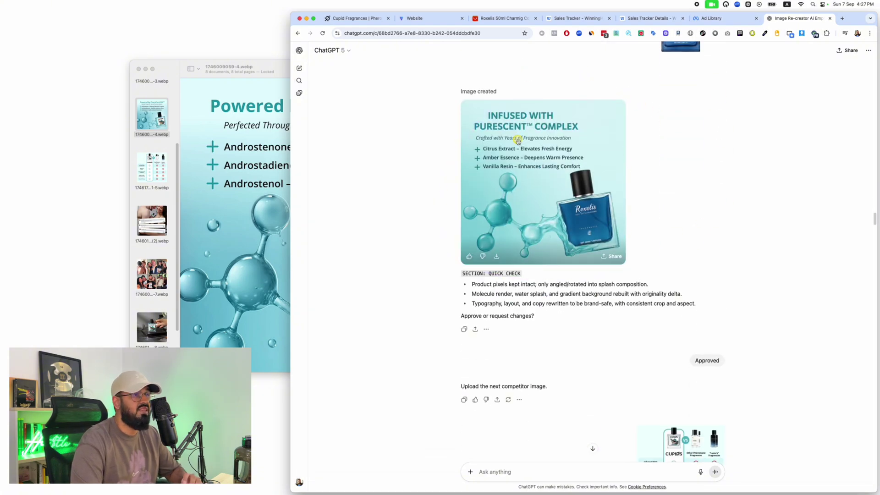
# Step: Review the earlier citrus-and-spice and Customer Favorite recreations, back to the first uploaded Cupids Best Seller image
pyautogui.scroll(-20, 518, 140)
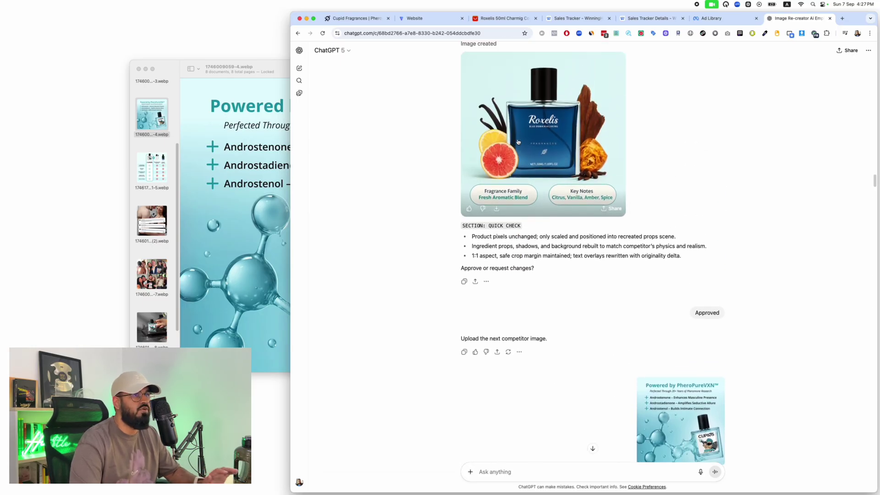
pyautogui.scroll(15, 518, 142)
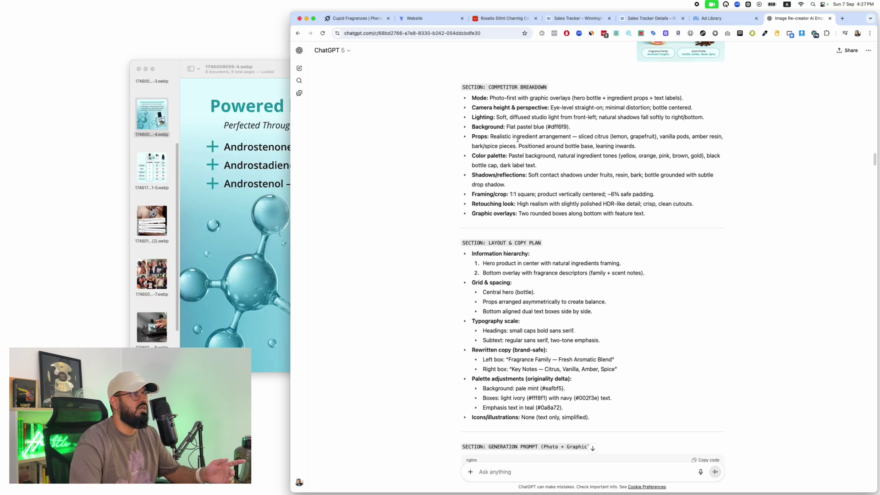
pyautogui.scroll(20, 518, 140)
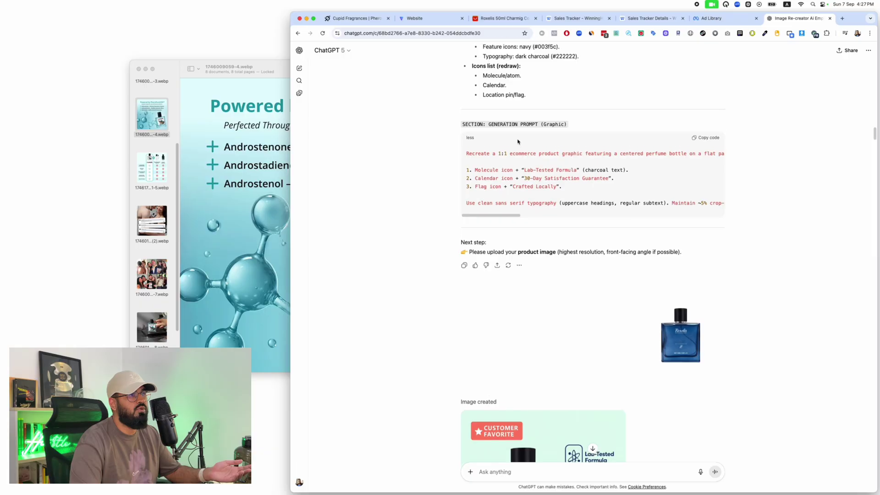
pyautogui.scroll(15, 499, 247)
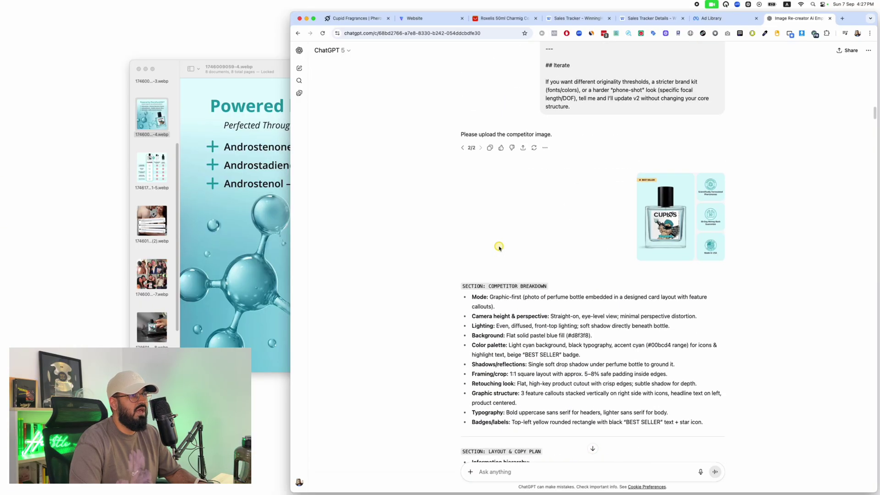
# Step: Mark the chat's competitor image request and the uploaded Cupids Best Seller image
pyautogui.scroll(3, 499, 247)
pyautogui.moveTo(457, 212); pyautogui.dragTo(575, 213)
pyautogui.moveTo(720, 237)
pyautogui.mouseDown()
pyautogui.moveTo(598, 292)
pyautogui.moveTo(752, 341)
pyautogui.mouseUp()
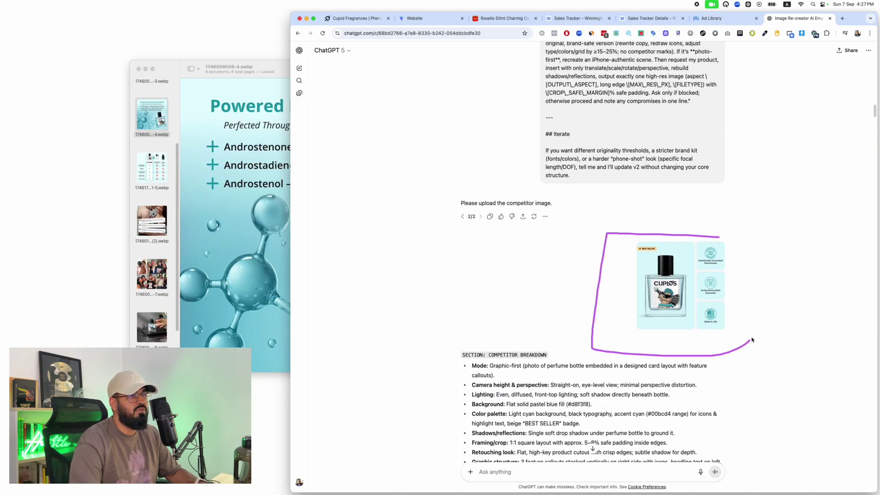
# Step: Mark the product image request and the uploaded Roxelis bottle, and show the generated Customer Favorite image
pyautogui.scroll(-15, 752, 340)
pyautogui.moveTo(703, 180); pyautogui.dragTo(502, 187)
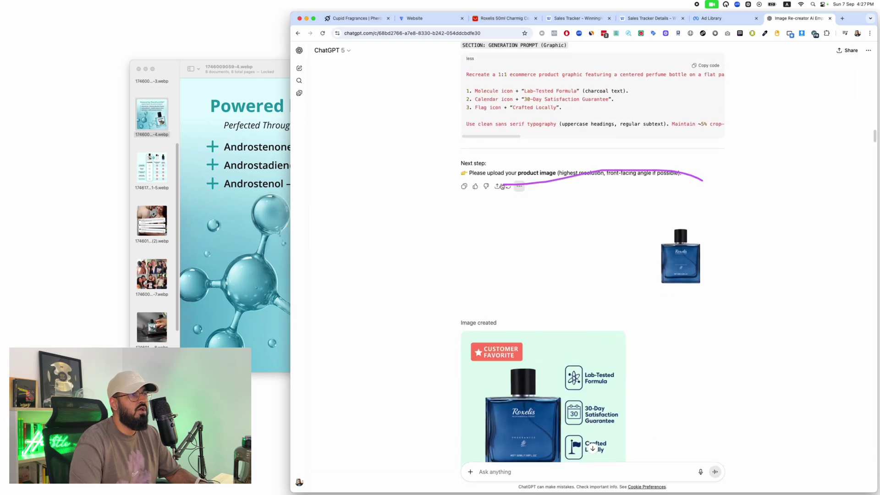
pyautogui.moveTo(568, 179); pyautogui.dragTo(605, 188)
pyautogui.moveTo(711, 216)
pyautogui.mouseDown()
pyautogui.moveTo(637, 216)
pyautogui.moveTo(678, 295)
pyautogui.mouseUp()
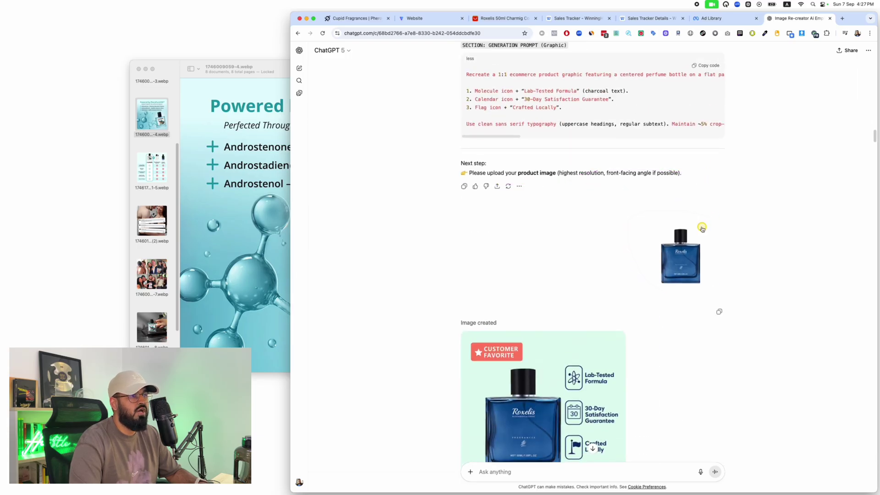
pyautogui.scroll(-5, 703, 228)
pyautogui.moveTo(619, 137); pyautogui.dragTo(564, 138)
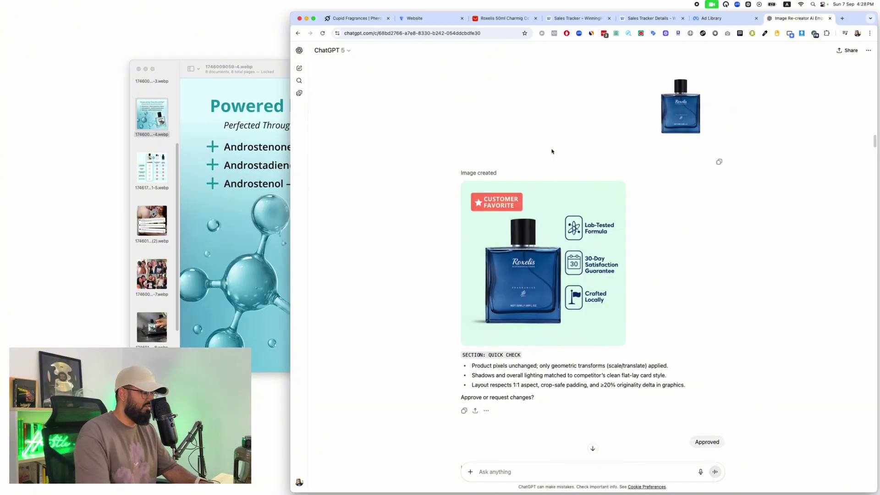
# Step: Open the shopfunnels.net site in a new browser tab and go to its shop
pyautogui.press('cmd+t')
pyautogui.write('sh')
pyautogui.press('Return')
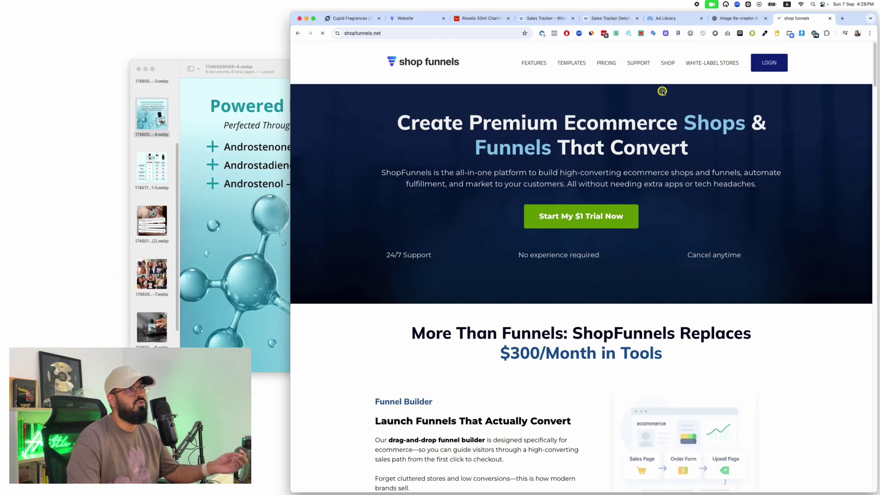
pyautogui.click(675, 64)
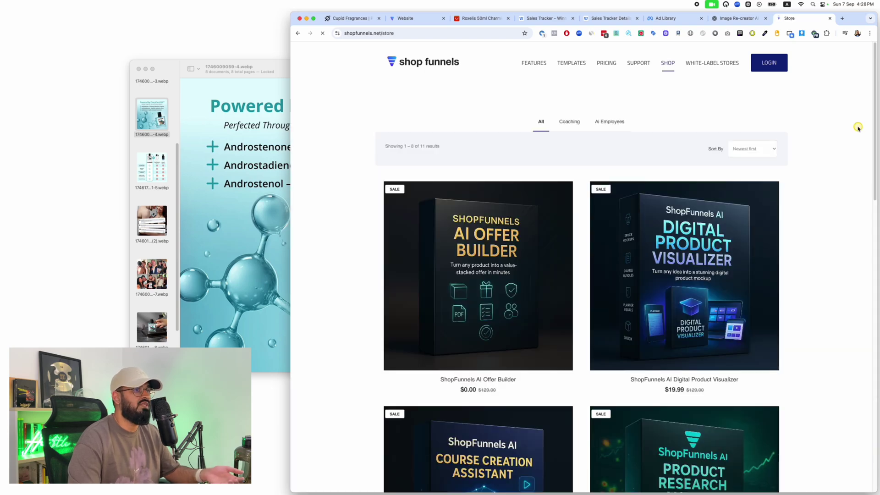
# Step: Look through the ShopFunnels AI products offered in the store listing
pyautogui.scroll(-3, 858, 127)
pyautogui.scroll(-12, 858, 127)
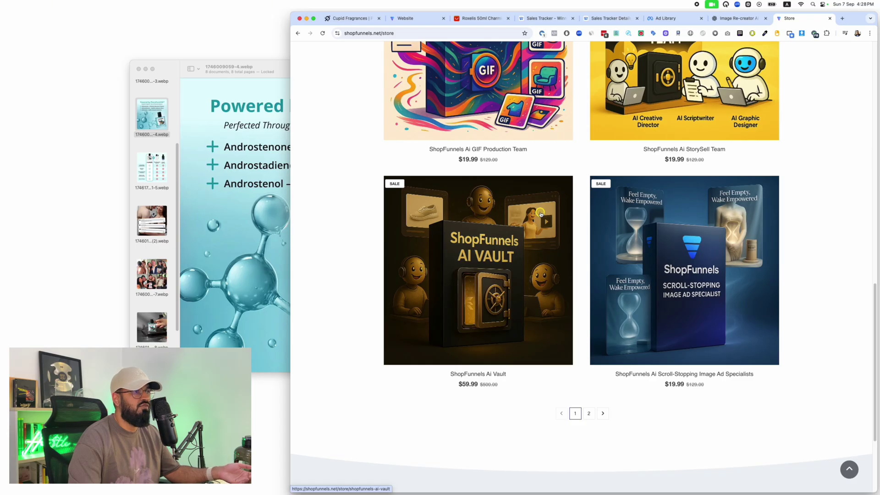
pyautogui.scroll(15, 800, 181)
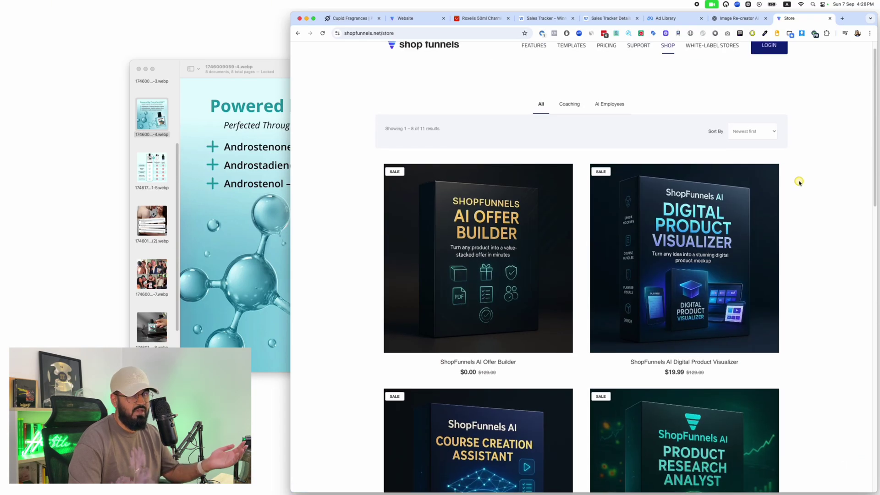
pyautogui.scroll(-6, 799, 182)
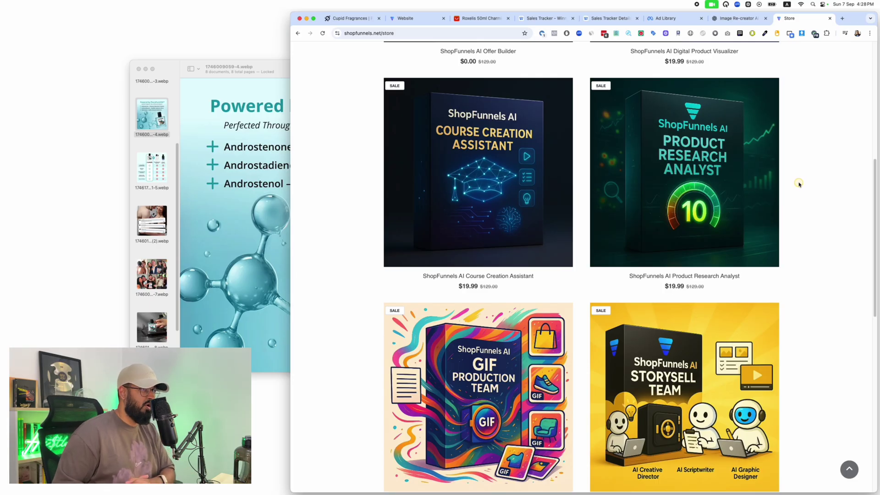
# Step: Open the site's white-label stores page to show the White-Label Dropshipping community
pyautogui.scroll(6, 796, 179)
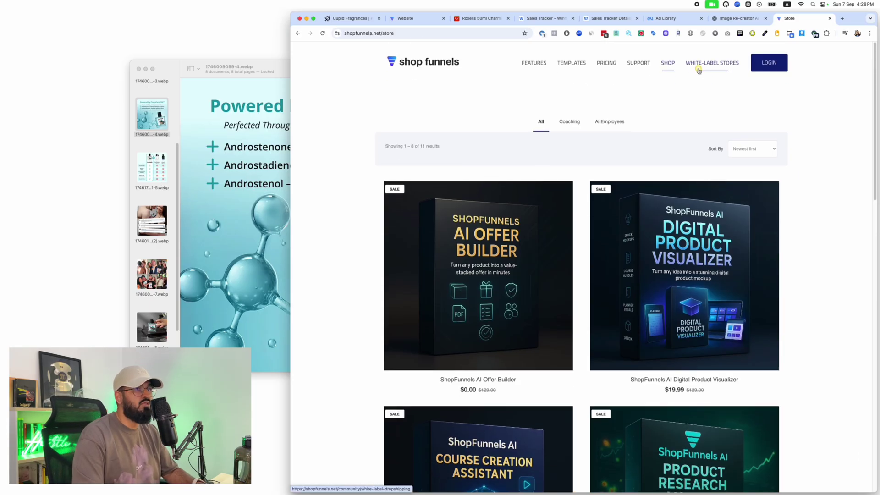
pyautogui.click(700, 72)
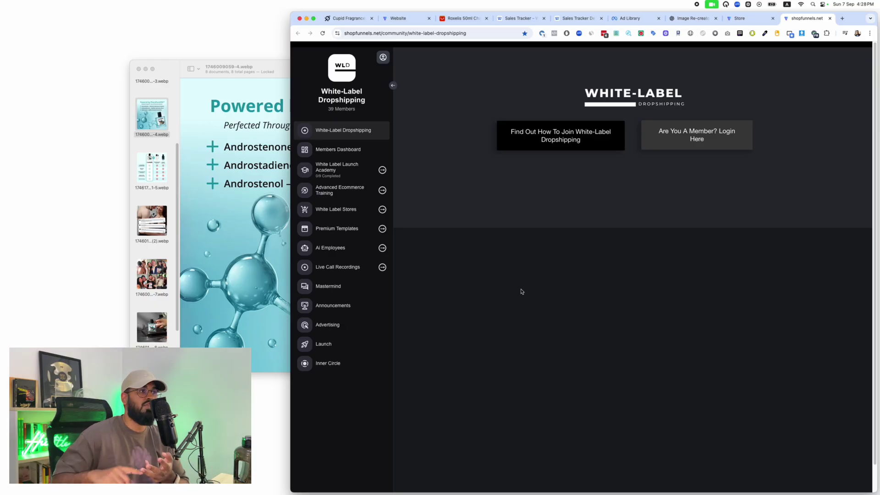
pyautogui.click(514, 155)
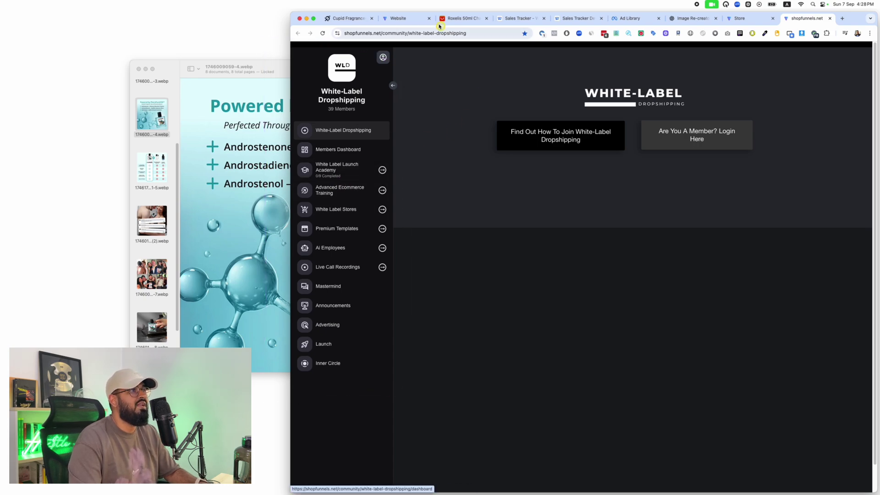
# Step: Show the Cupids sales page and mark the Cupids store in its WinningHunter sales tracker details
pyautogui.click(353, 20)
pyautogui.moveTo(757, 86)
pyautogui.mouseDown()
pyautogui.moveTo(731, 77)
pyautogui.moveTo(724, 424)
pyautogui.moveTo(821, 114)
pyautogui.mouseUp()
pyautogui.click(576, 19)
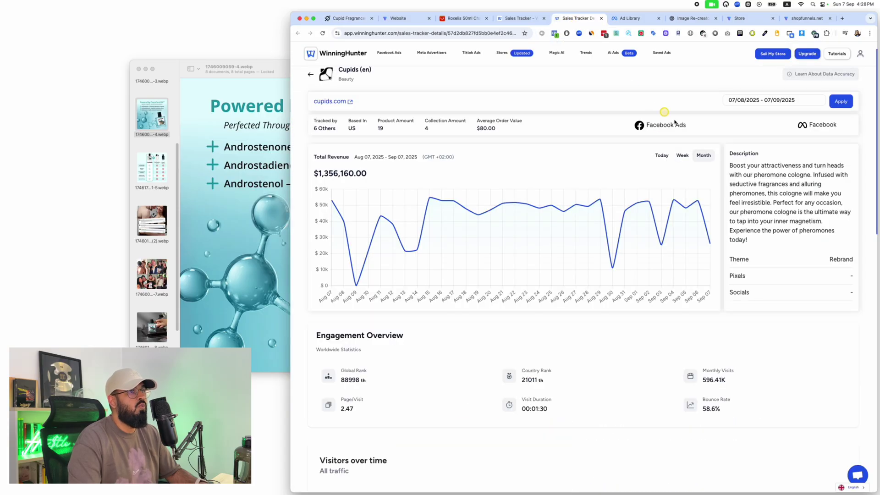
pyautogui.moveTo(330, 102)
pyautogui.mouseDown()
pyautogui.moveTo(320, 189)
pyautogui.moveTo(367, 118)
pyautogui.mouseUp()
# Step: Switch to the Roxelis sales page in the ShopFunnels builder and mark its headline and offer section
pyautogui.click(398, 18)
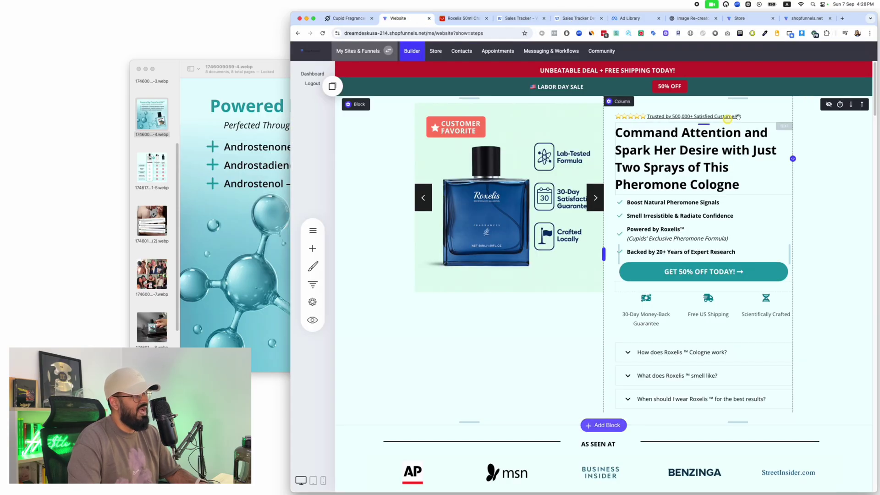
pyautogui.moveTo(800, 90); pyautogui.dragTo(812, 156)
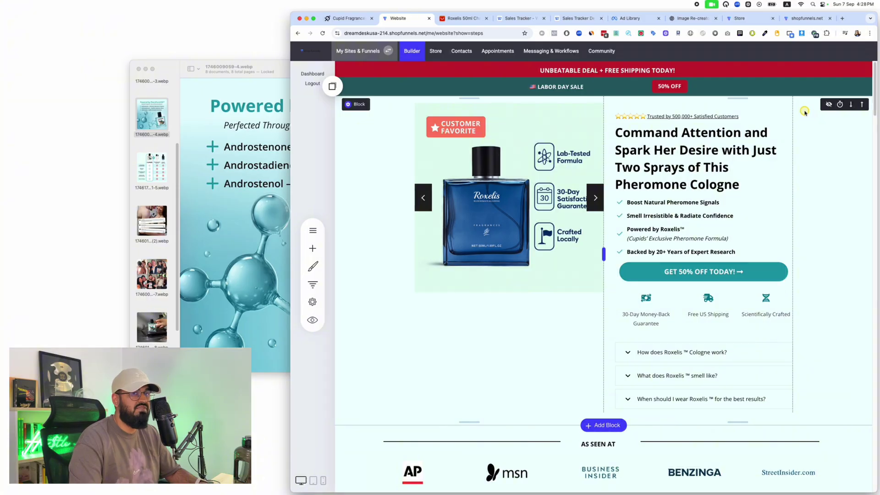
pyautogui.moveTo(802, 74)
pyautogui.mouseDown()
pyautogui.moveTo(495, 88)
pyautogui.moveTo(780, 281)
pyautogui.mouseUp()
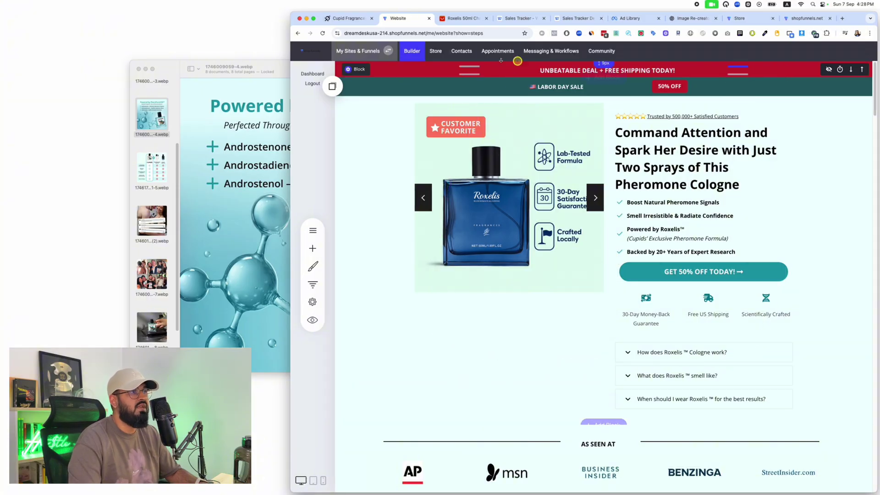
# Step: Show the Roxelis 50ml cologne listing on AliExpress, and return to the Roxelis sales page to mark its product image
pyautogui.click(462, 18)
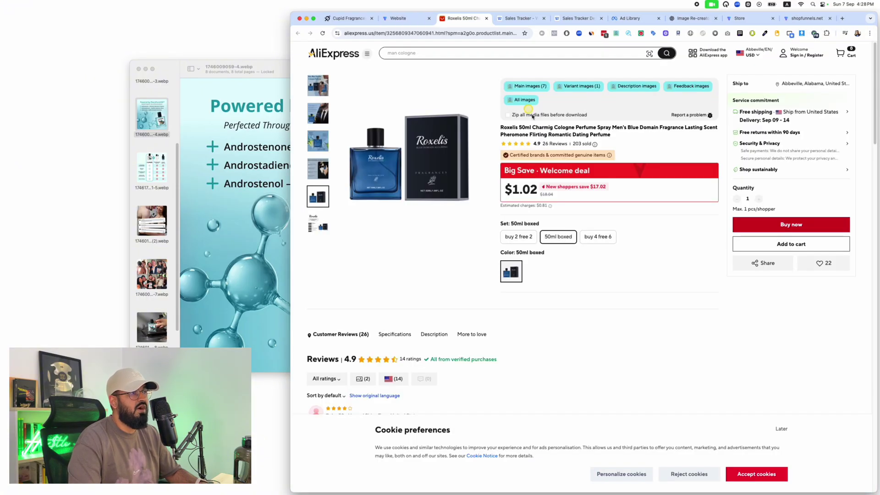
pyautogui.click(408, 18)
pyautogui.moveTo(546, 68); pyautogui.dragTo(647, 188)
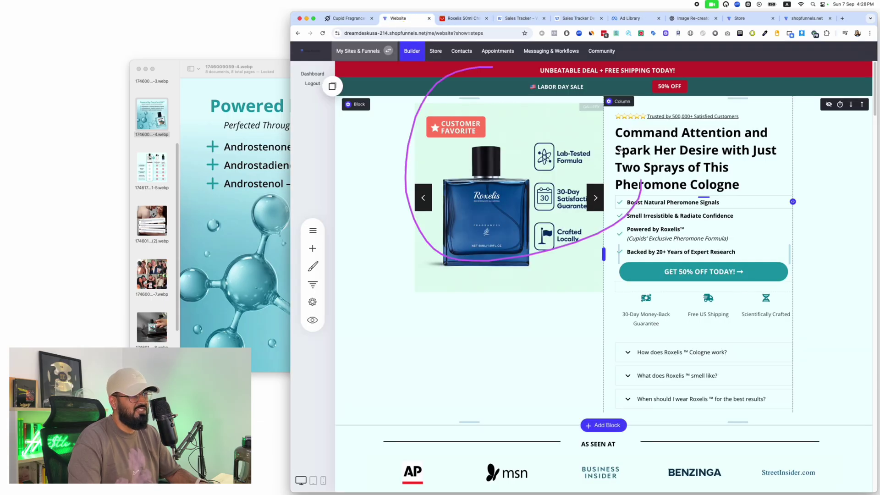
pyautogui.moveTo(786, 72)
pyautogui.mouseDown()
pyautogui.moveTo(584, 64)
pyautogui.moveTo(770, 367)
pyautogui.moveTo(796, 137)
pyautogui.mouseUp()
# Step: Revisit the Cupids sales page, and expand and mark the White Label Stores funnel list in the White-Label Dropshipping community
pyautogui.click(349, 18)
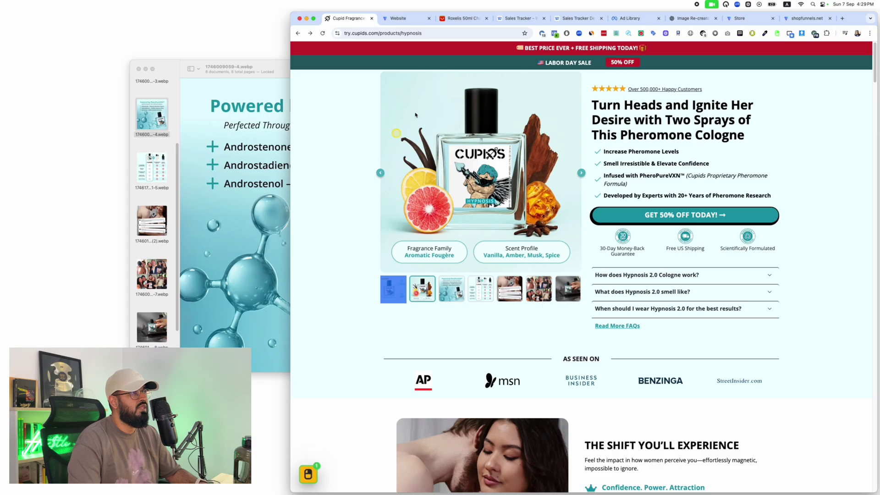
pyautogui.click(694, 18)
pyautogui.click(807, 18)
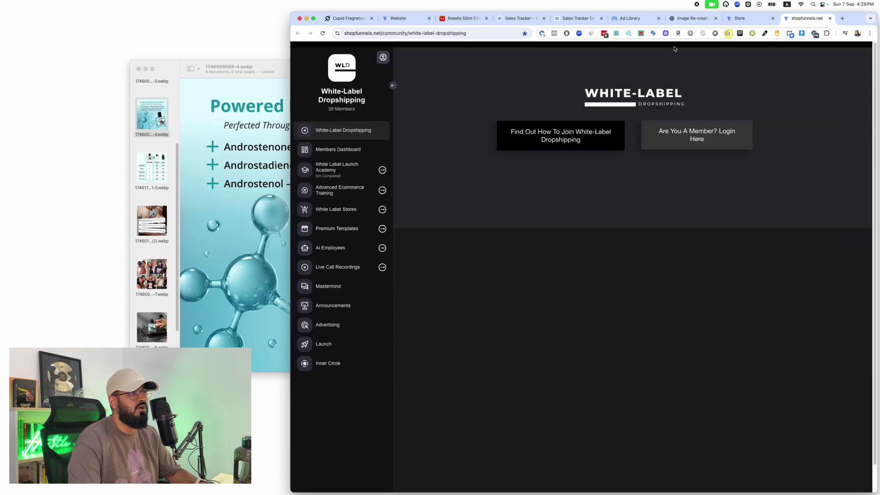
pyautogui.click(347, 214)
pyautogui.moveTo(412, 53)
pyautogui.mouseDown()
pyautogui.moveTo(380, 59)
pyautogui.moveTo(488, 114)
pyautogui.mouseUp()
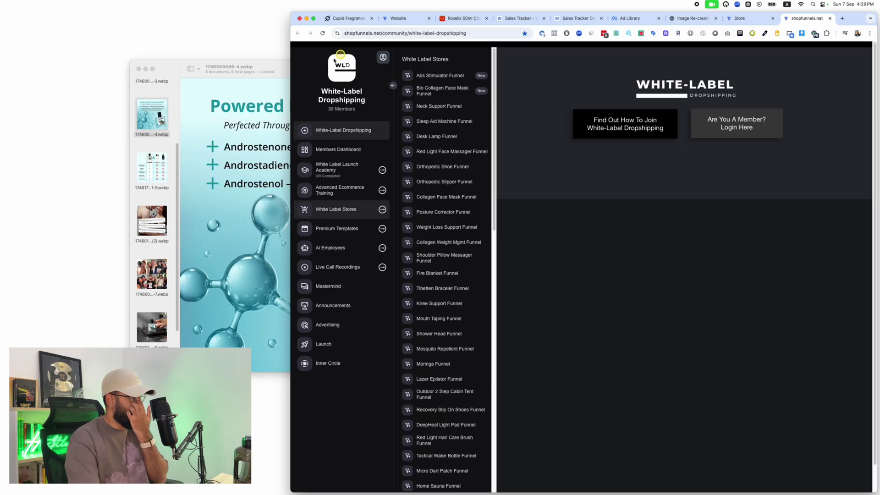
# Step: Look over the Roxelis sales page again and switch back to the ChatGPT chat with the Customer Favorite image
pyautogui.click(413, 18)
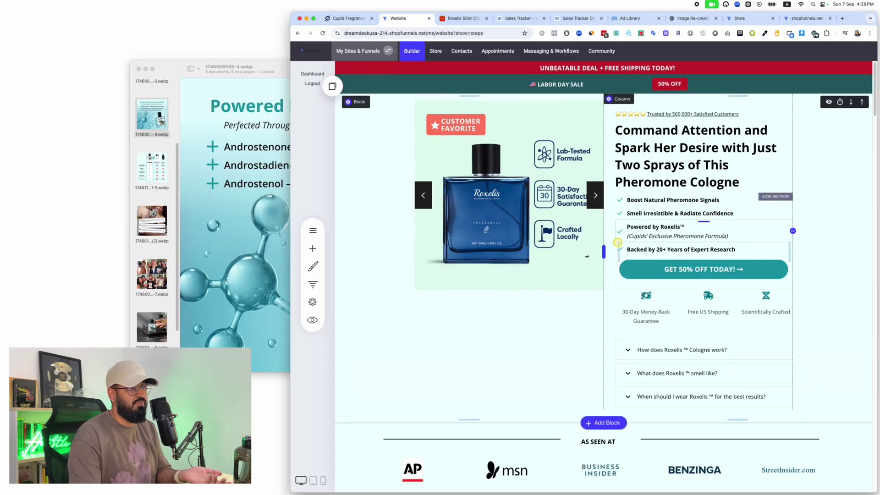
pyautogui.scroll(-3, 678, 330)
pyautogui.scroll(3, 673, 342)
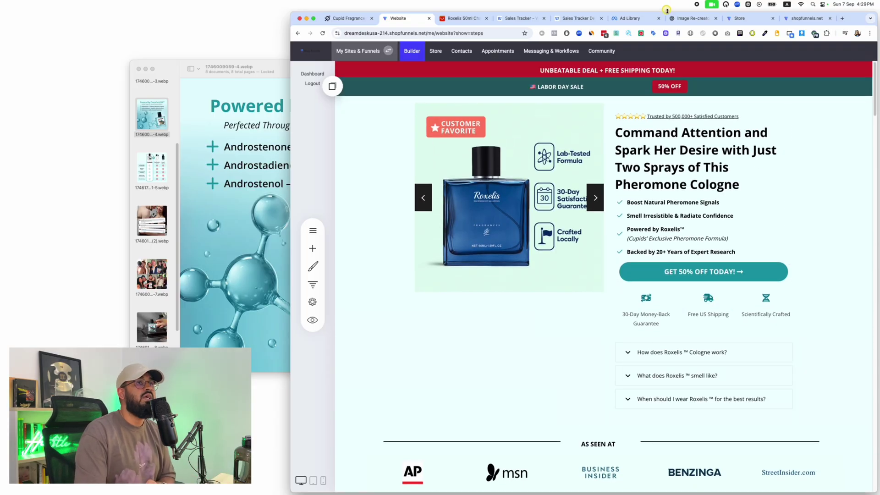
pyautogui.click(704, 21)
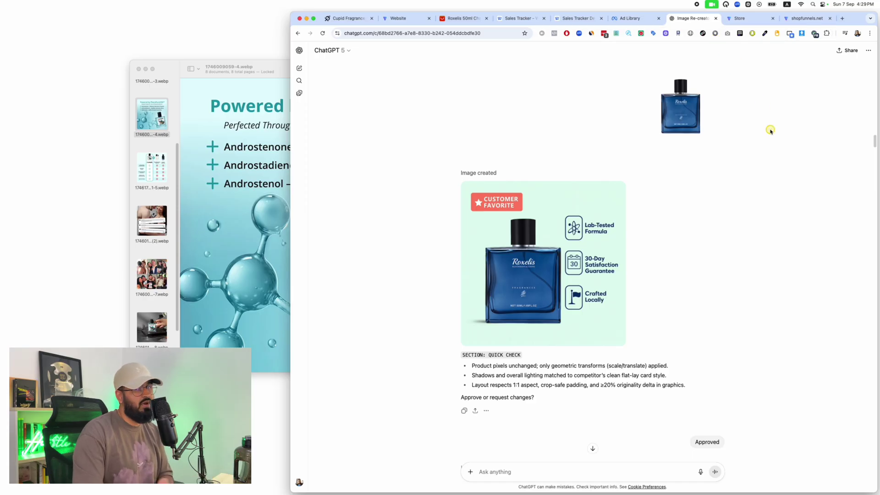